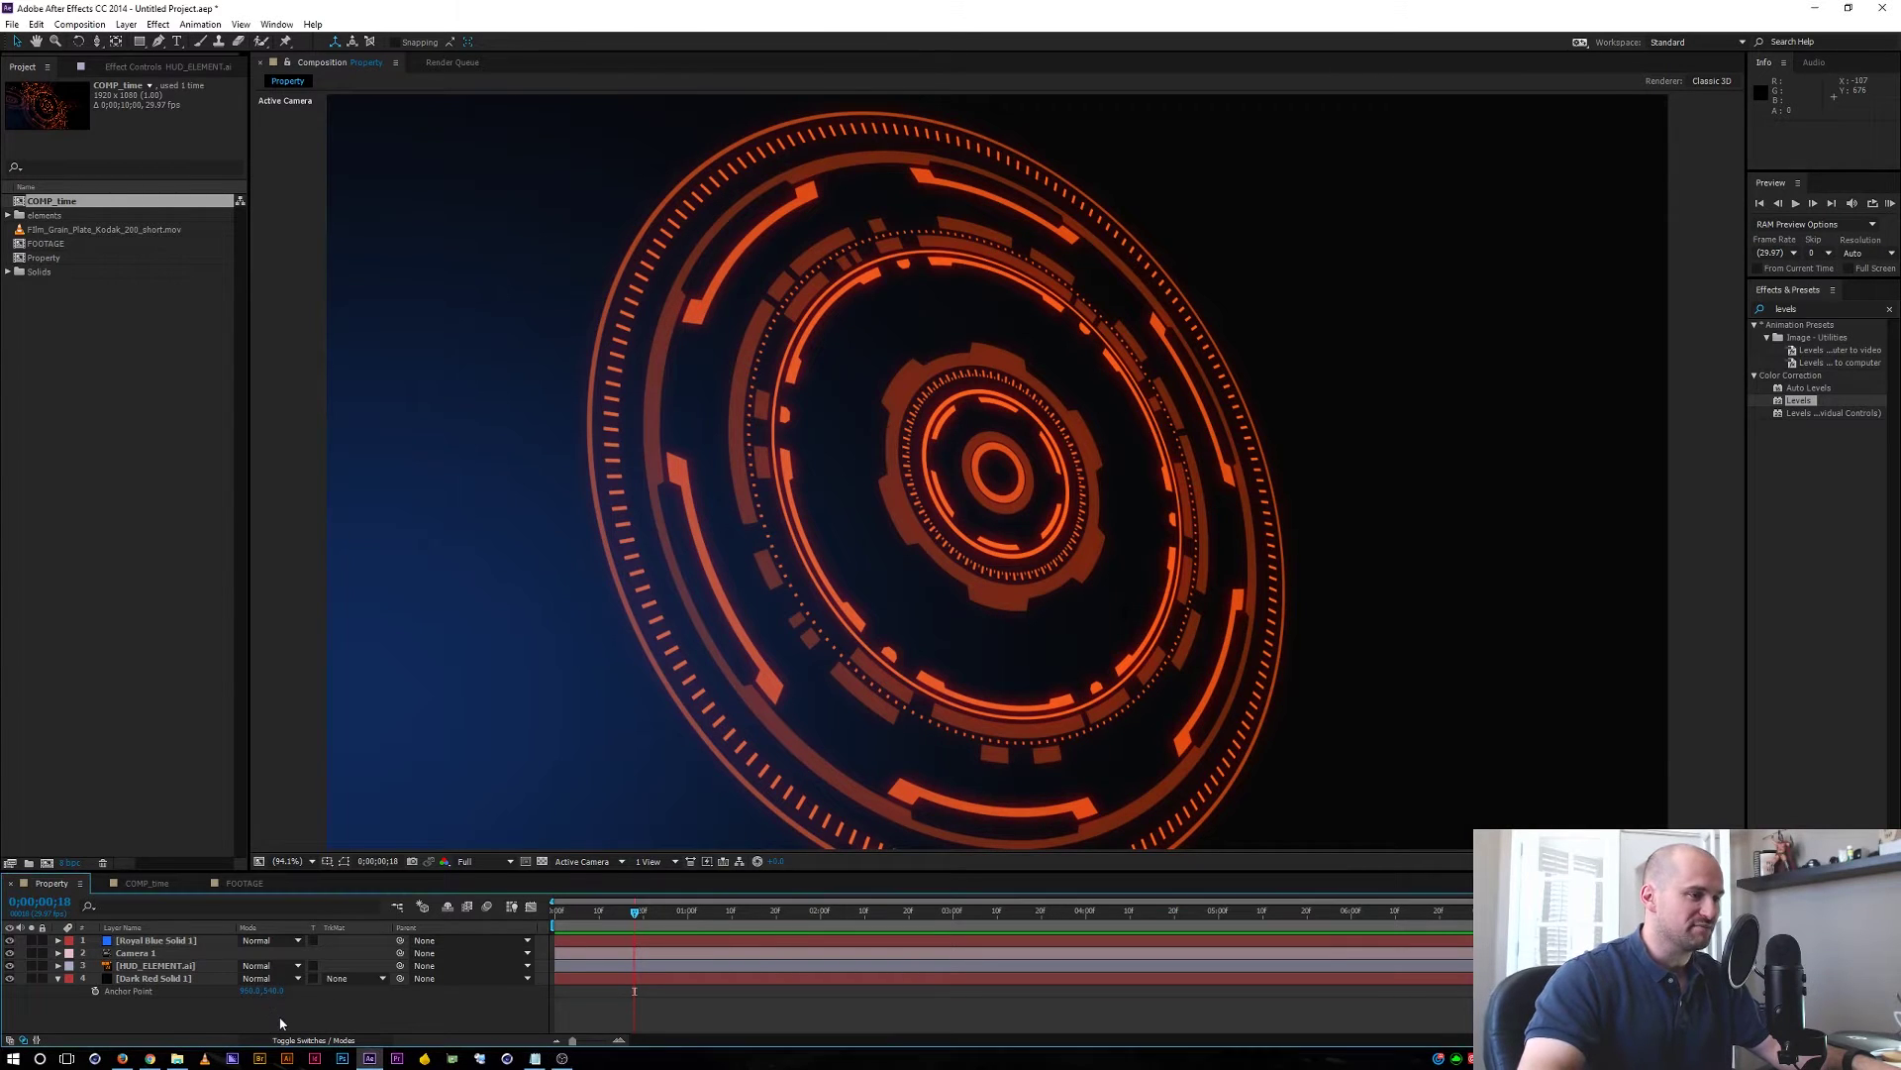
Keyframe HUD_ELEMENT.ai's Z Rotation at frame 0, then set a revolution value later
click(139, 965)
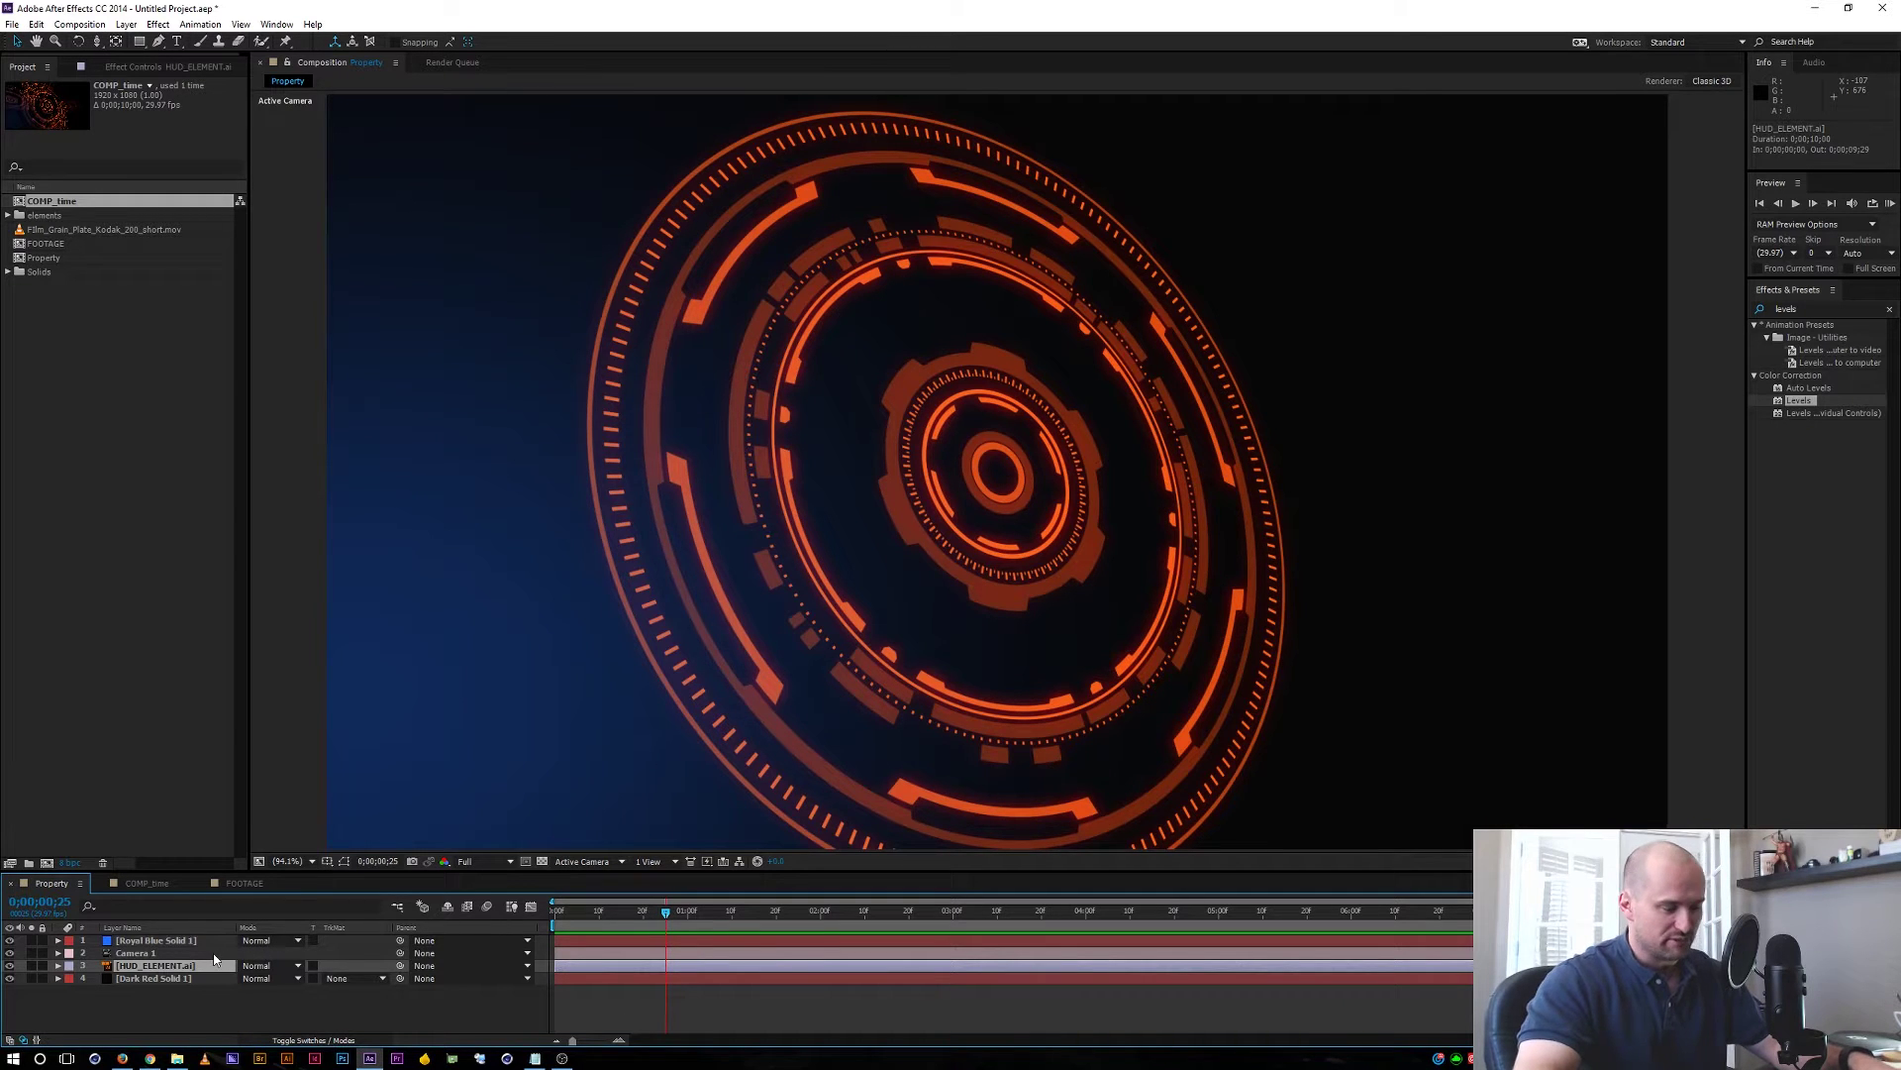
key(r)
key(r)
key(Home)
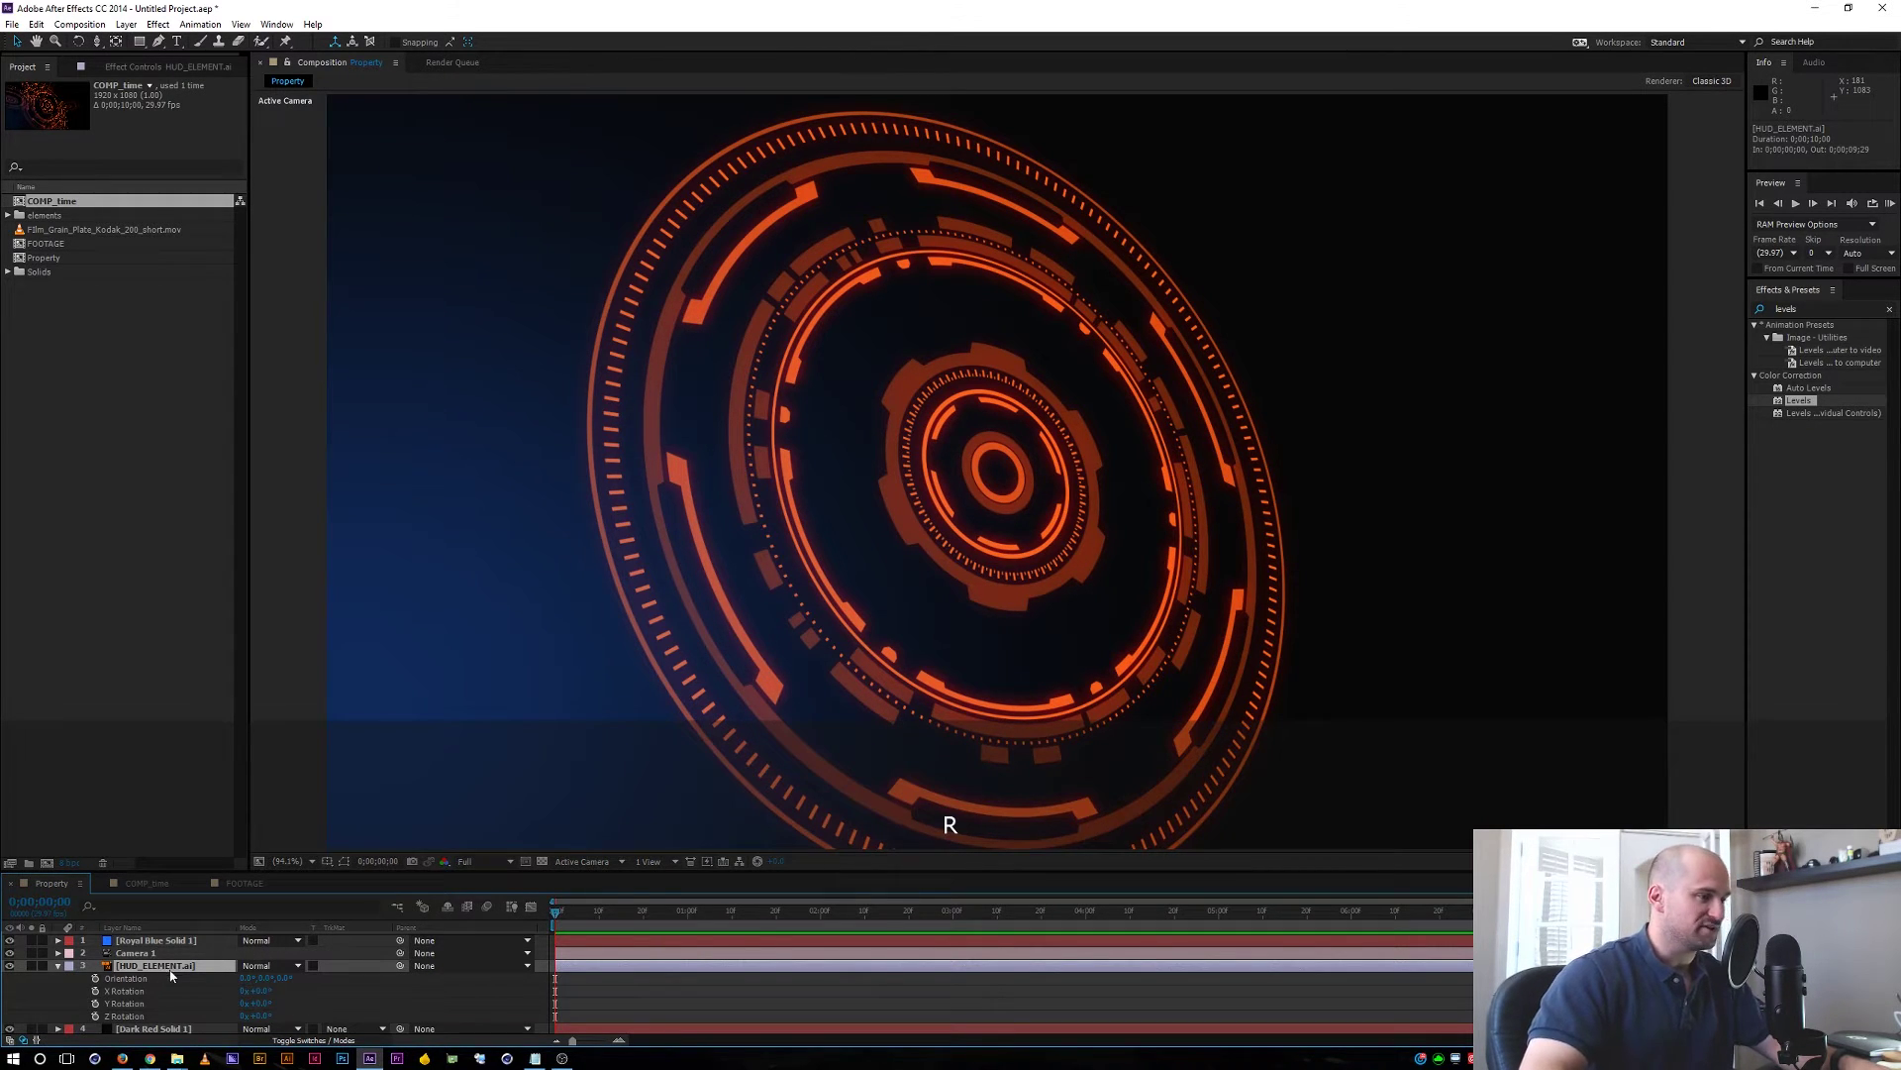
click(95, 1016)
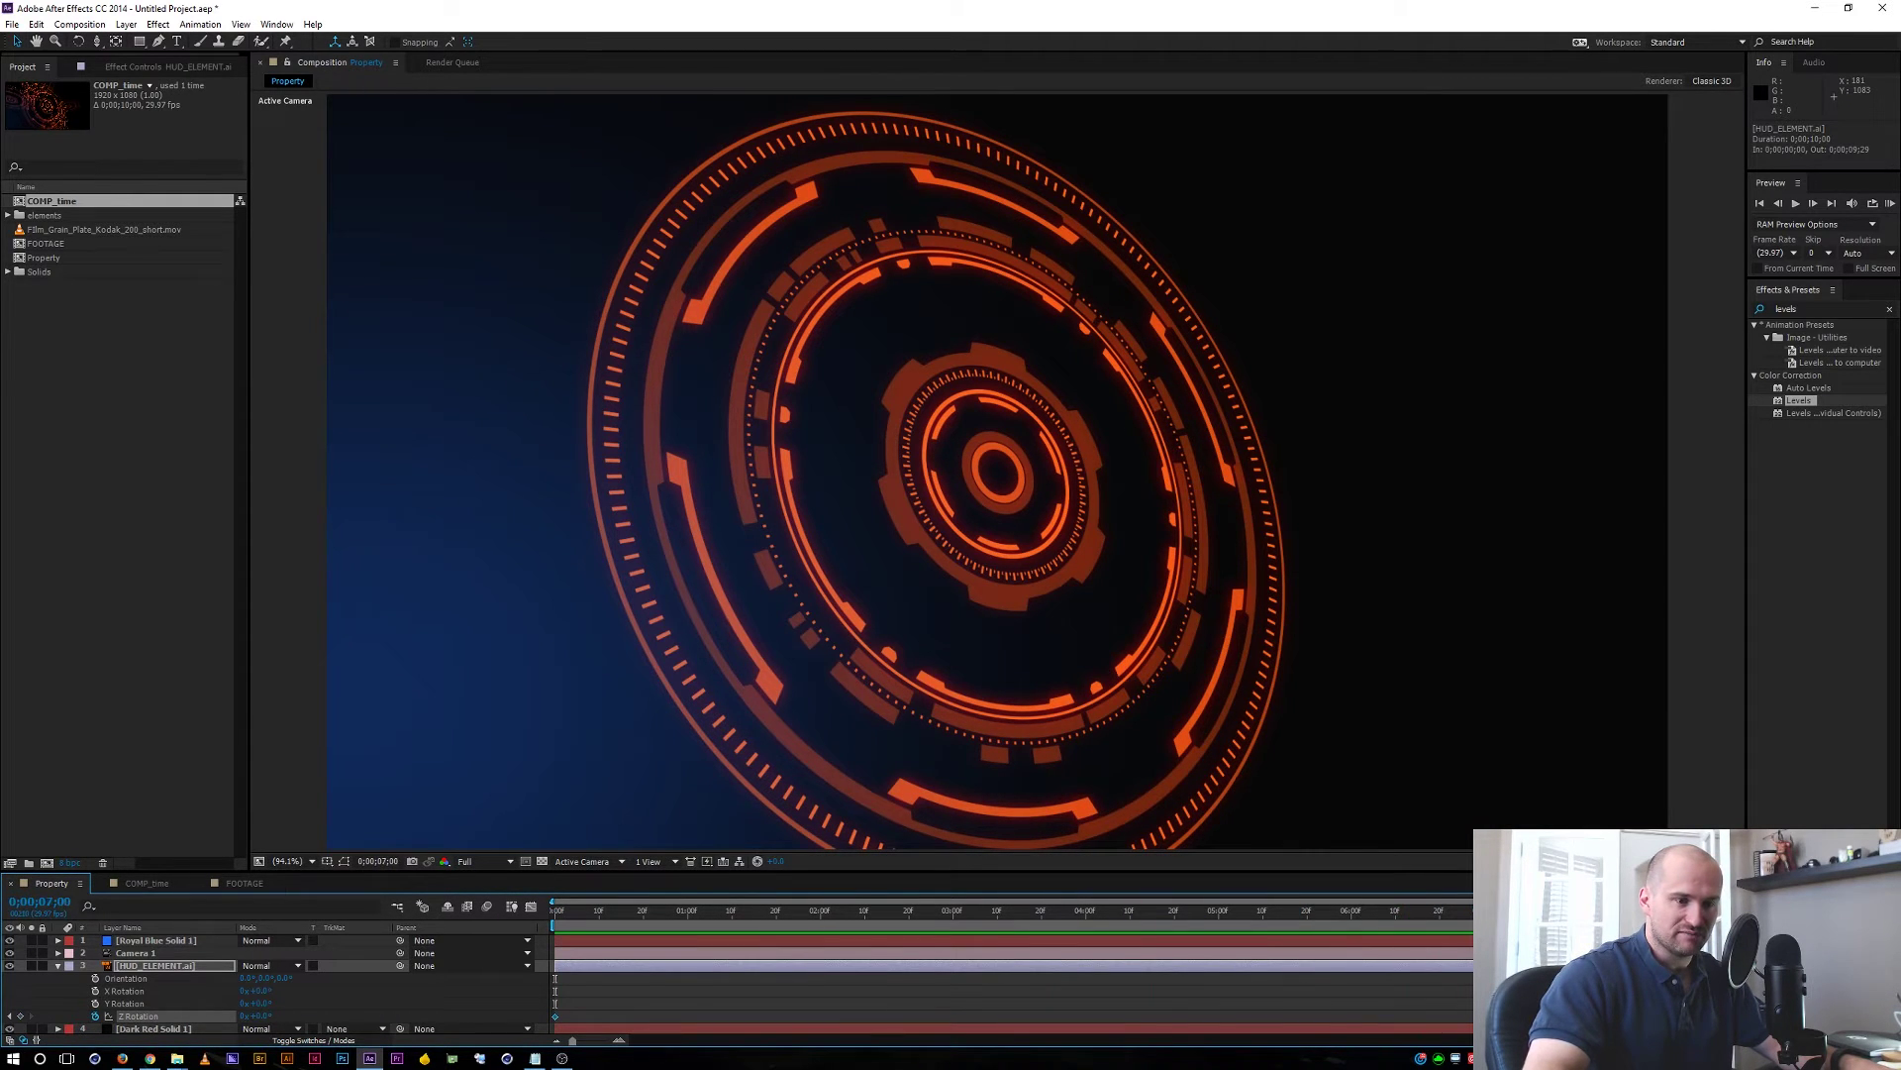
click(243, 1016)
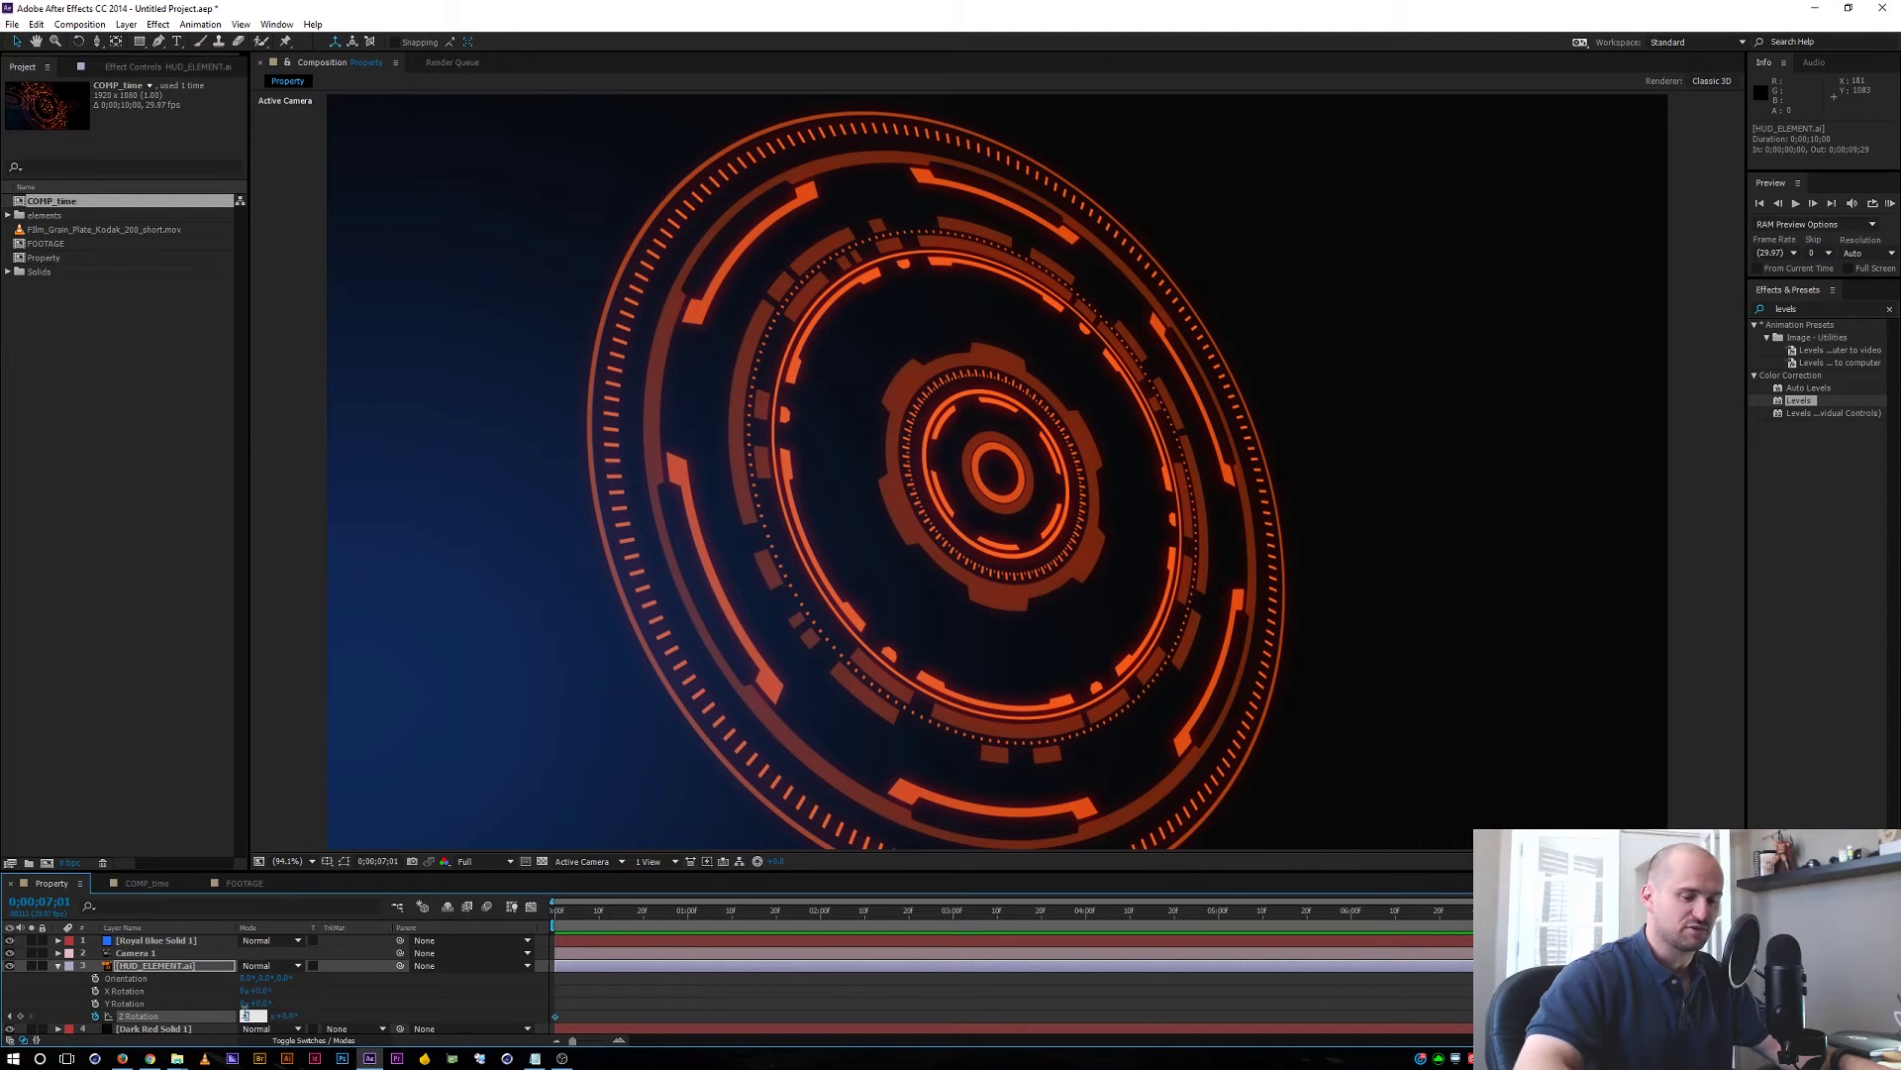
key(Return)
Scrub and preview the spinning orange HUD ring
drag(574, 909, 1369, 930)
key(space)
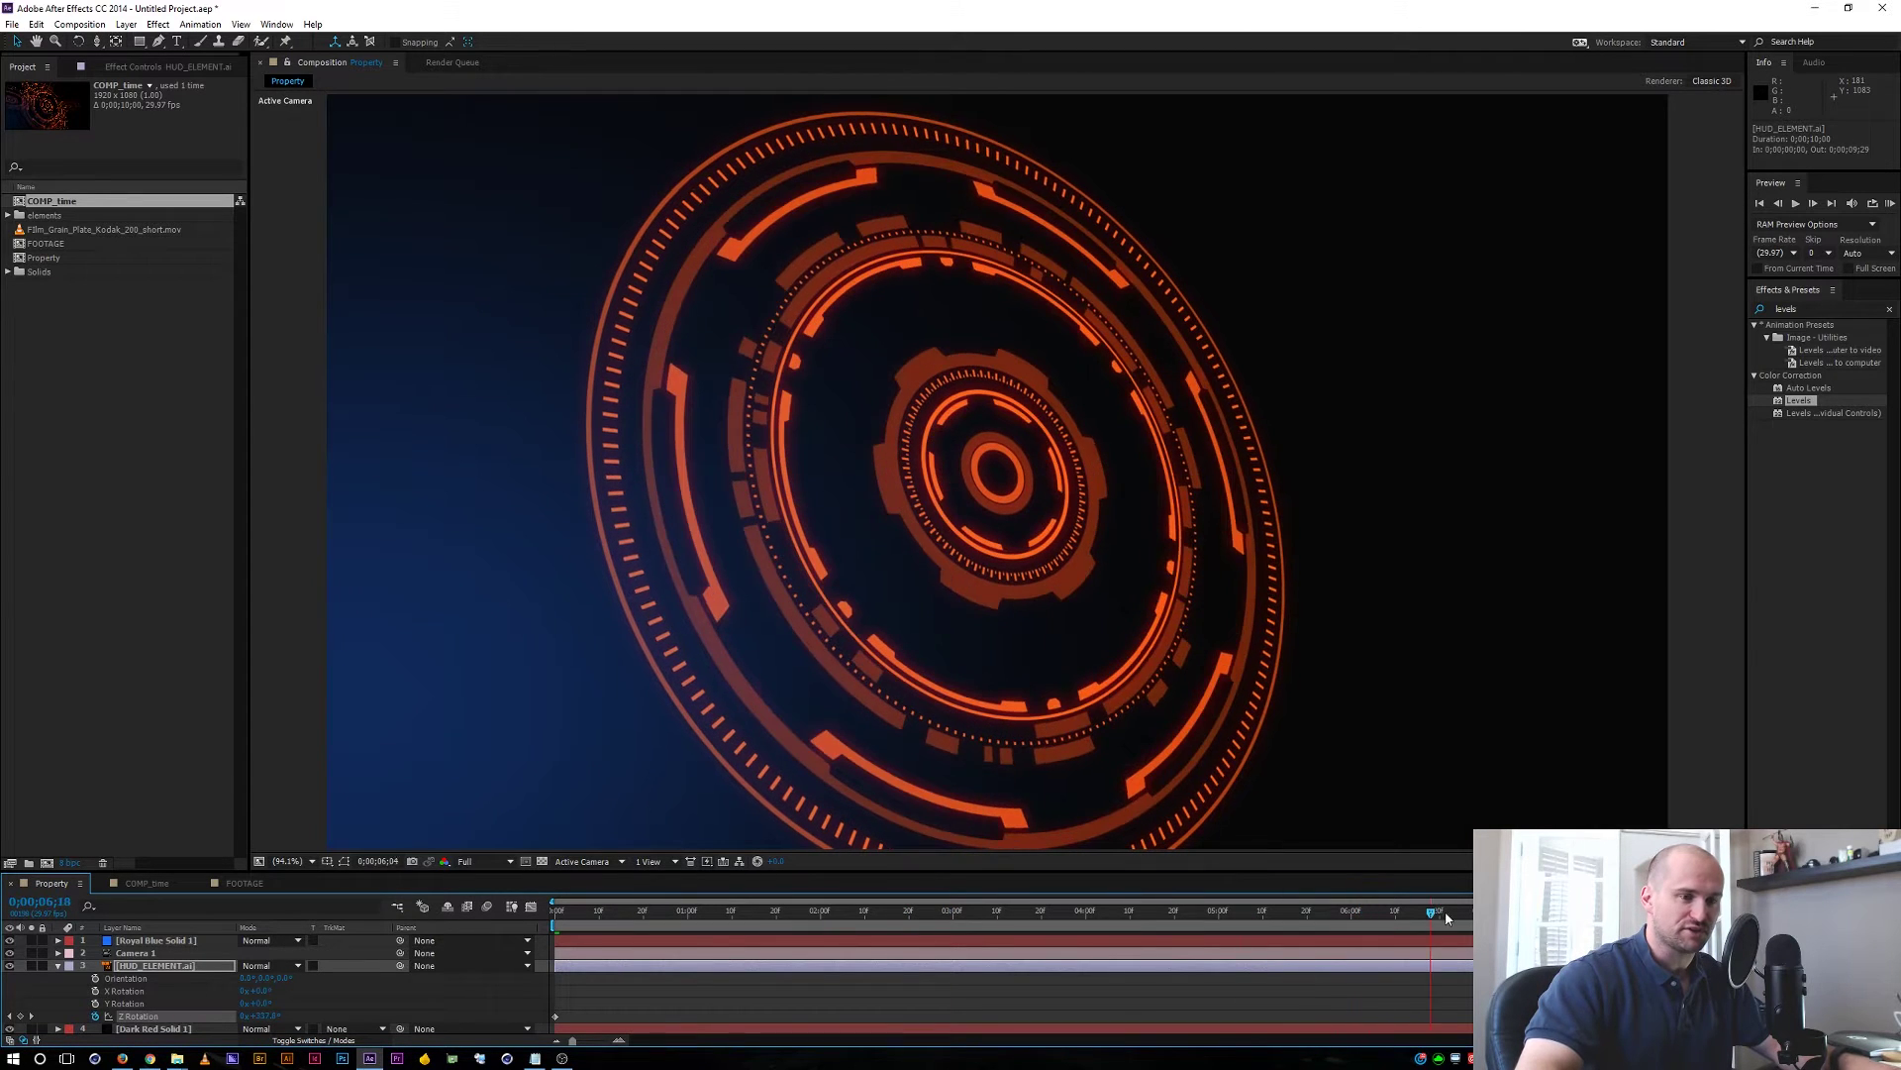
key(shift)
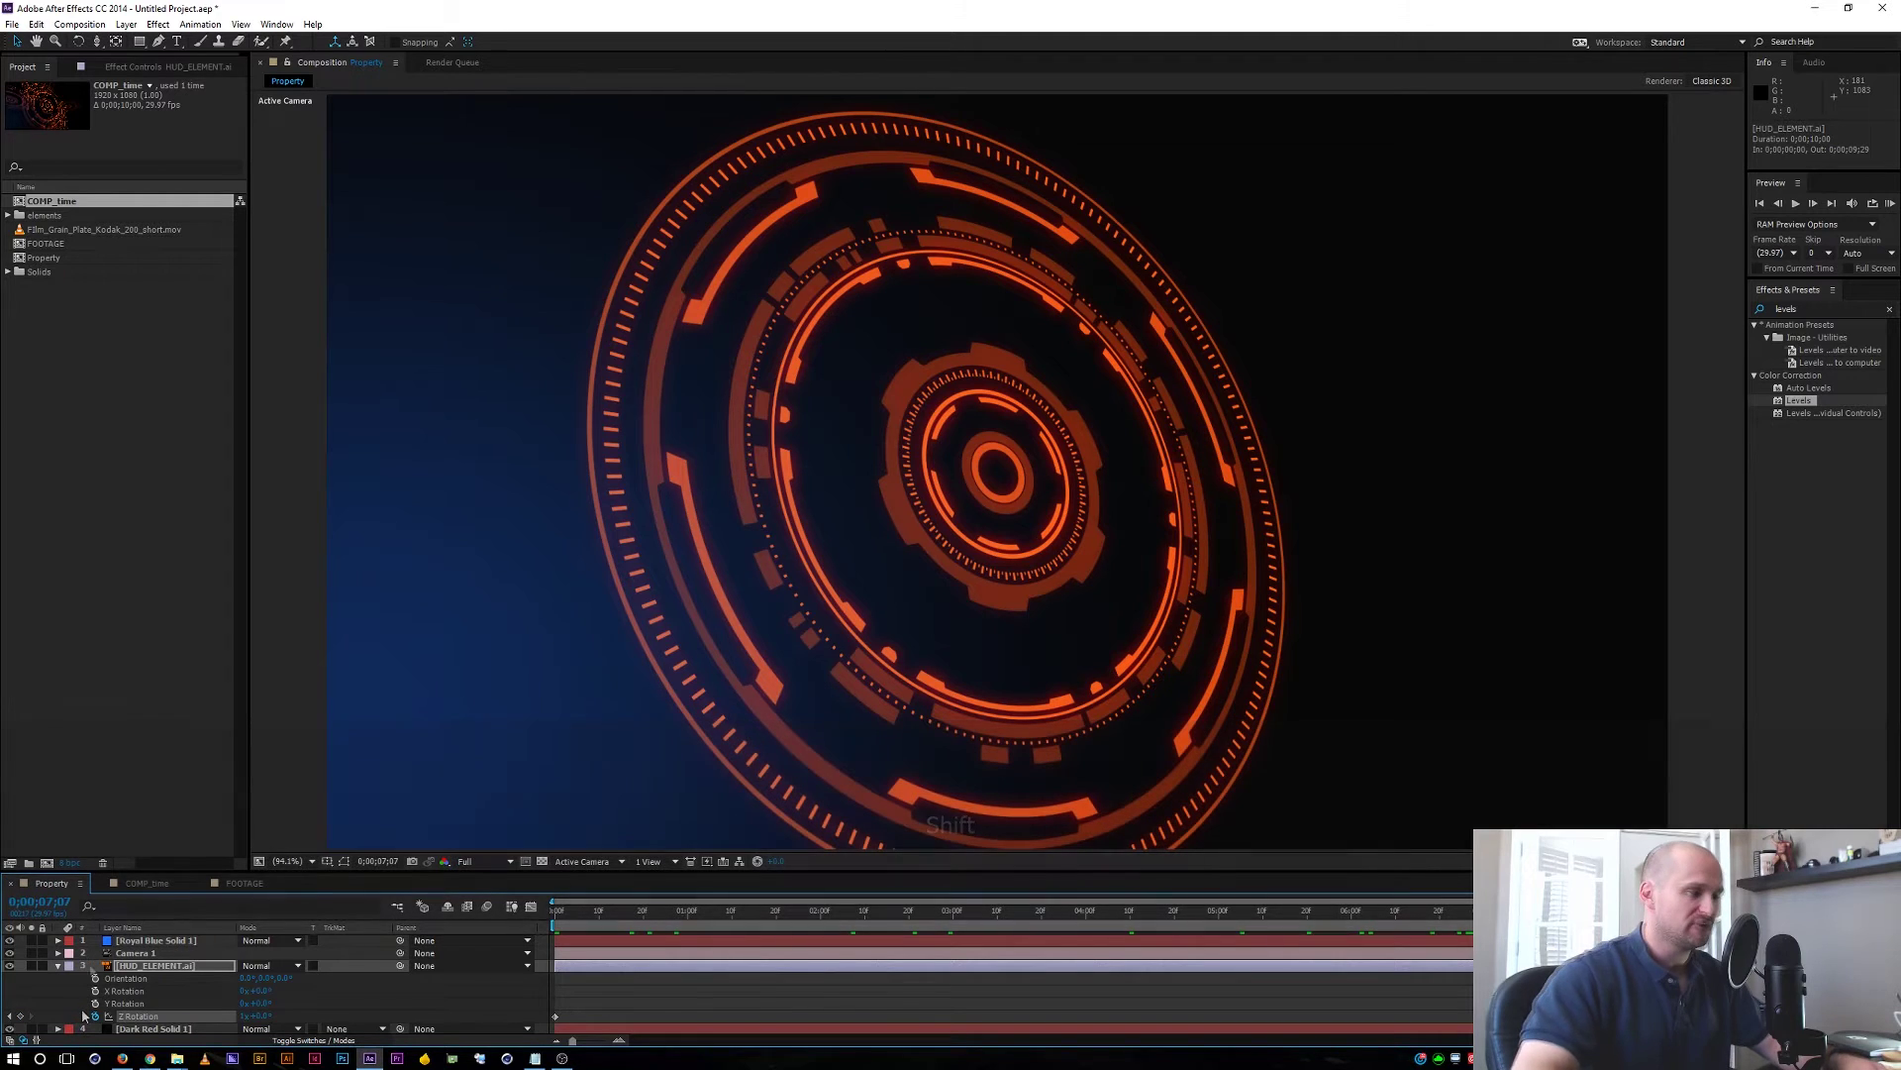
Add a loopOut() expression to the HUD element's Z Rotation
key(alt)
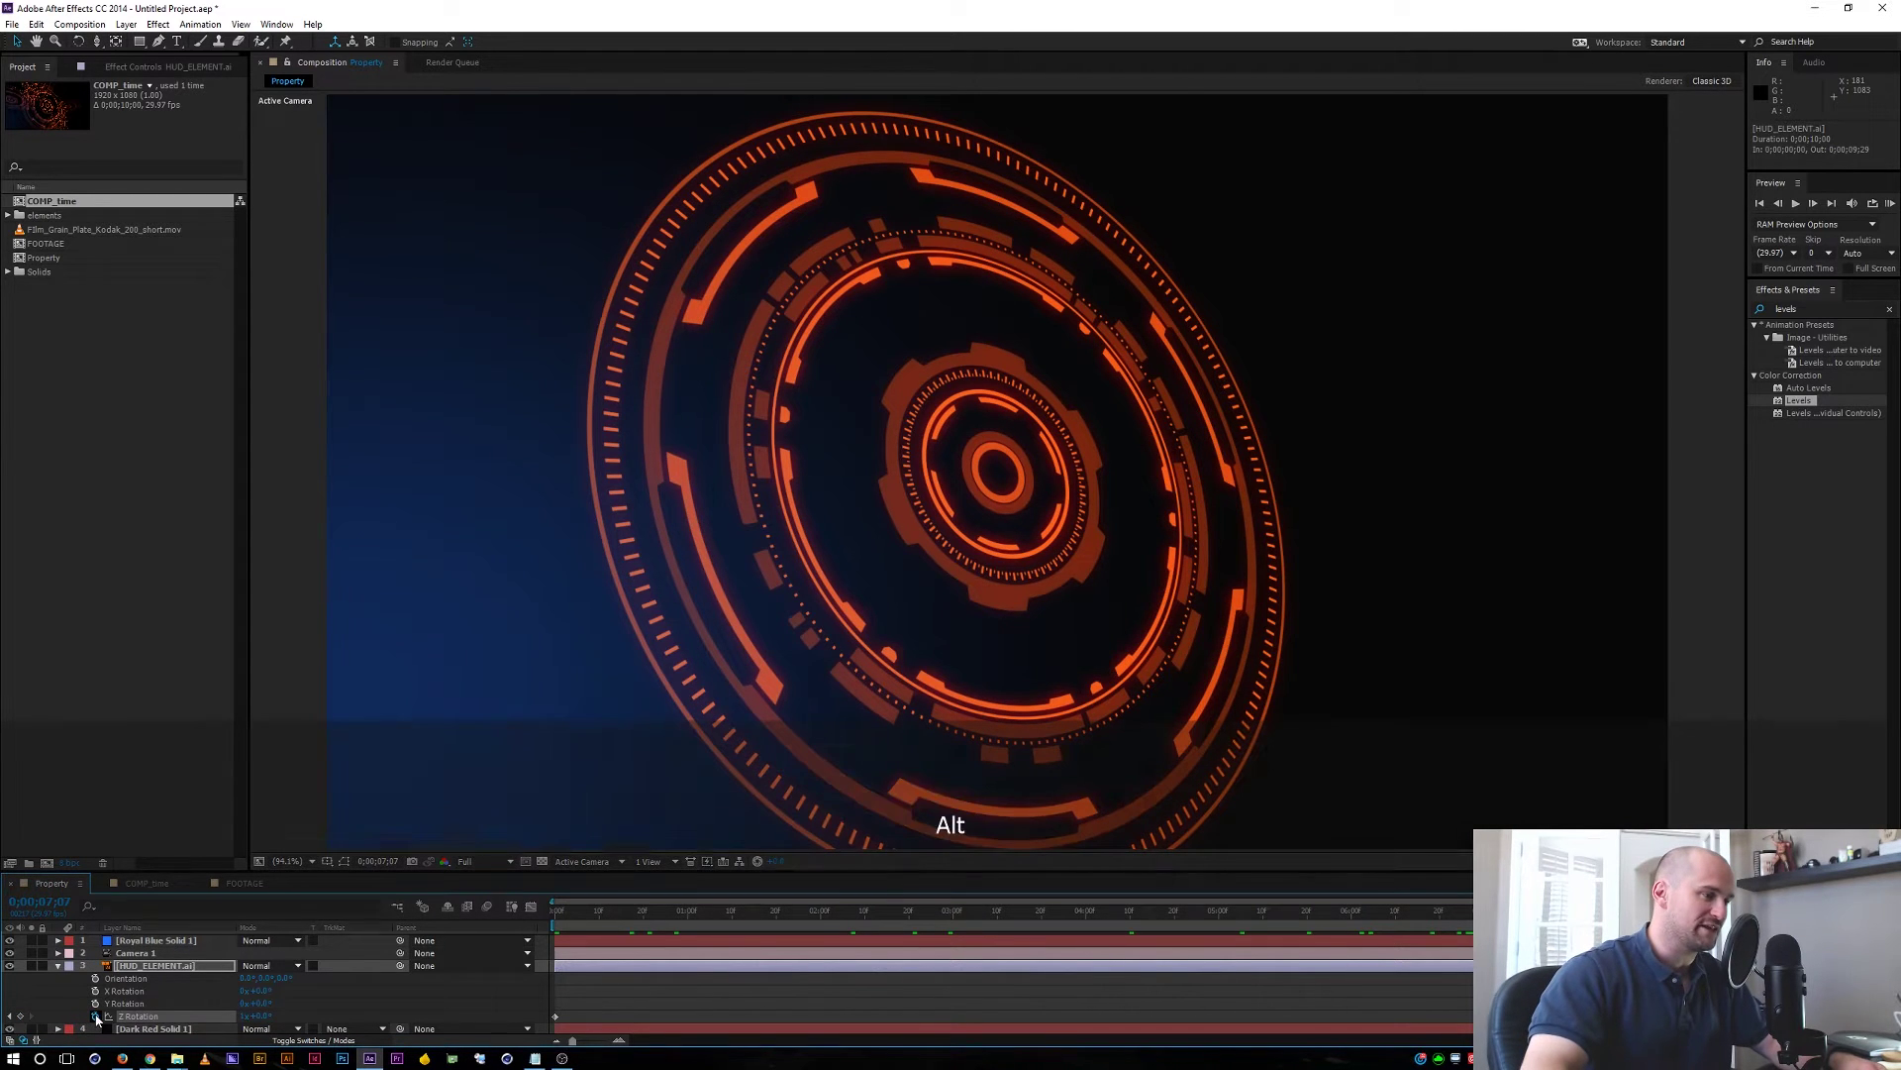
alt+click(95, 1016)
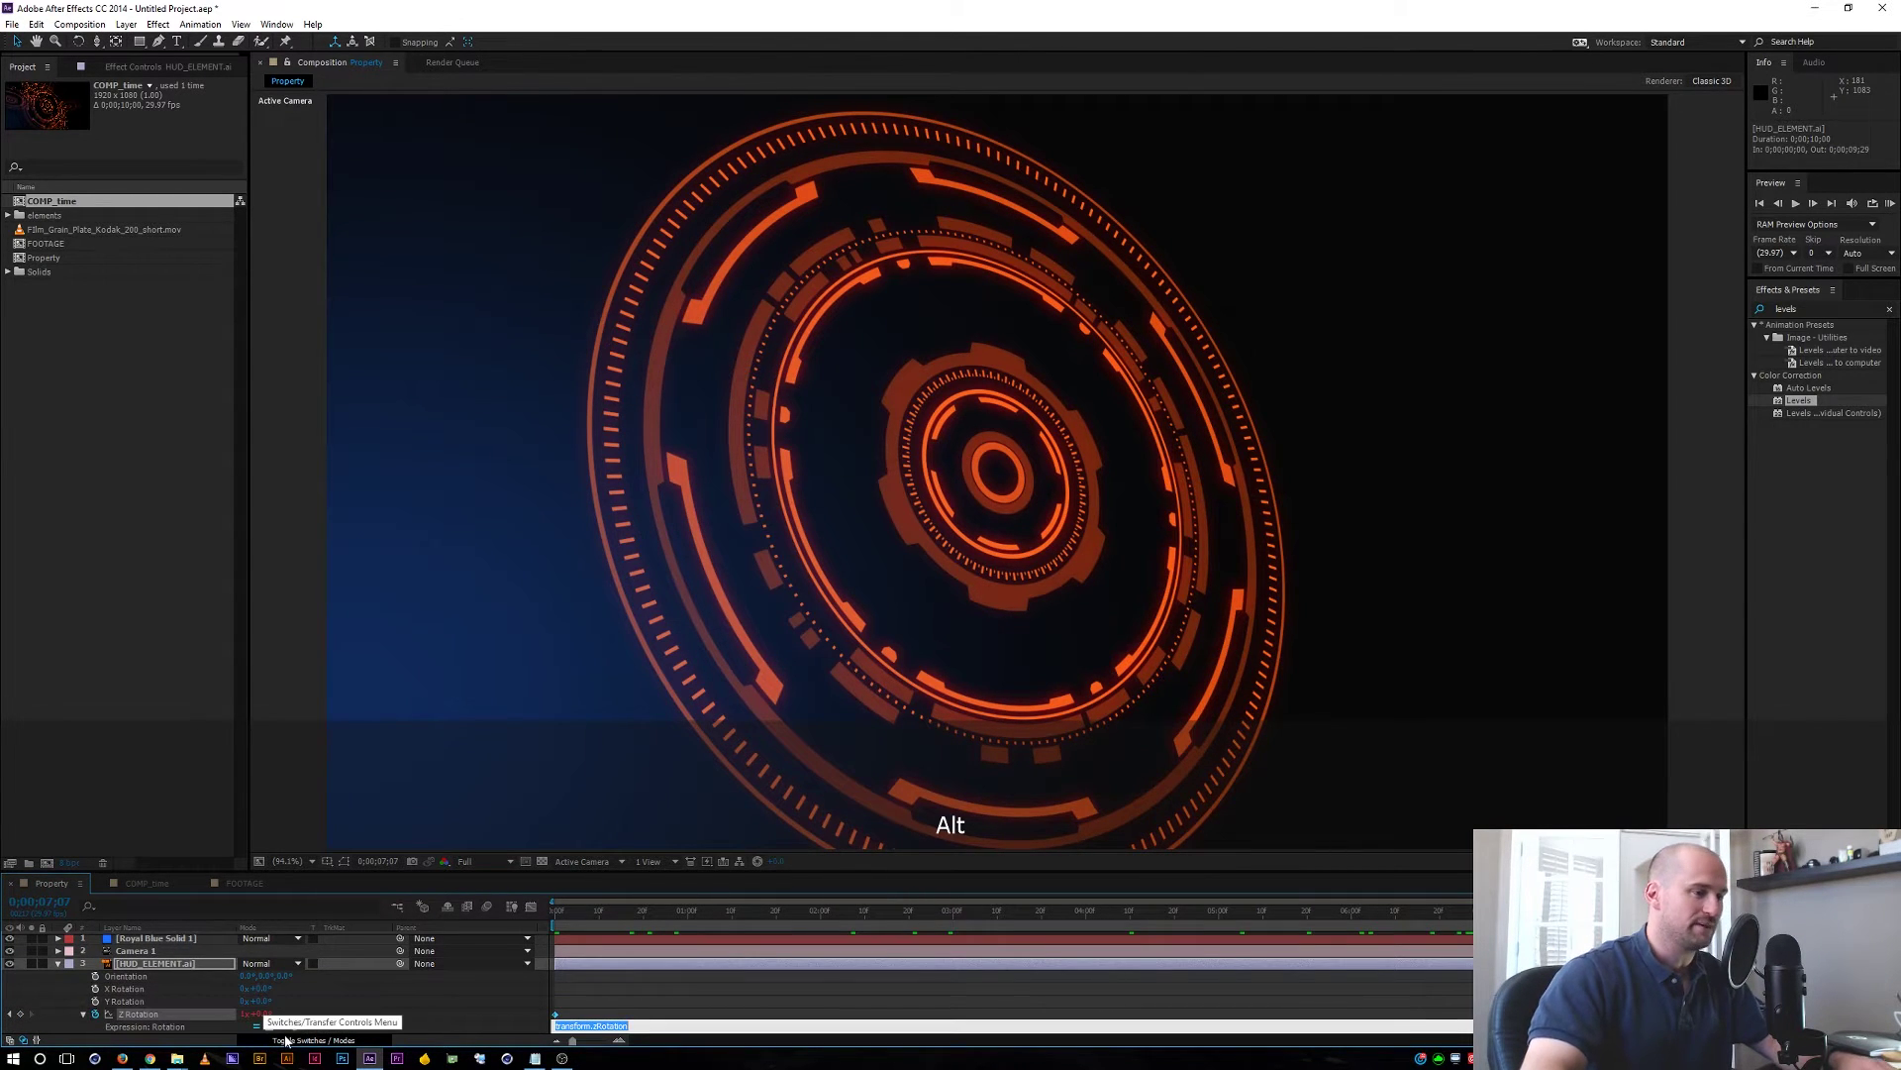
text(lo)
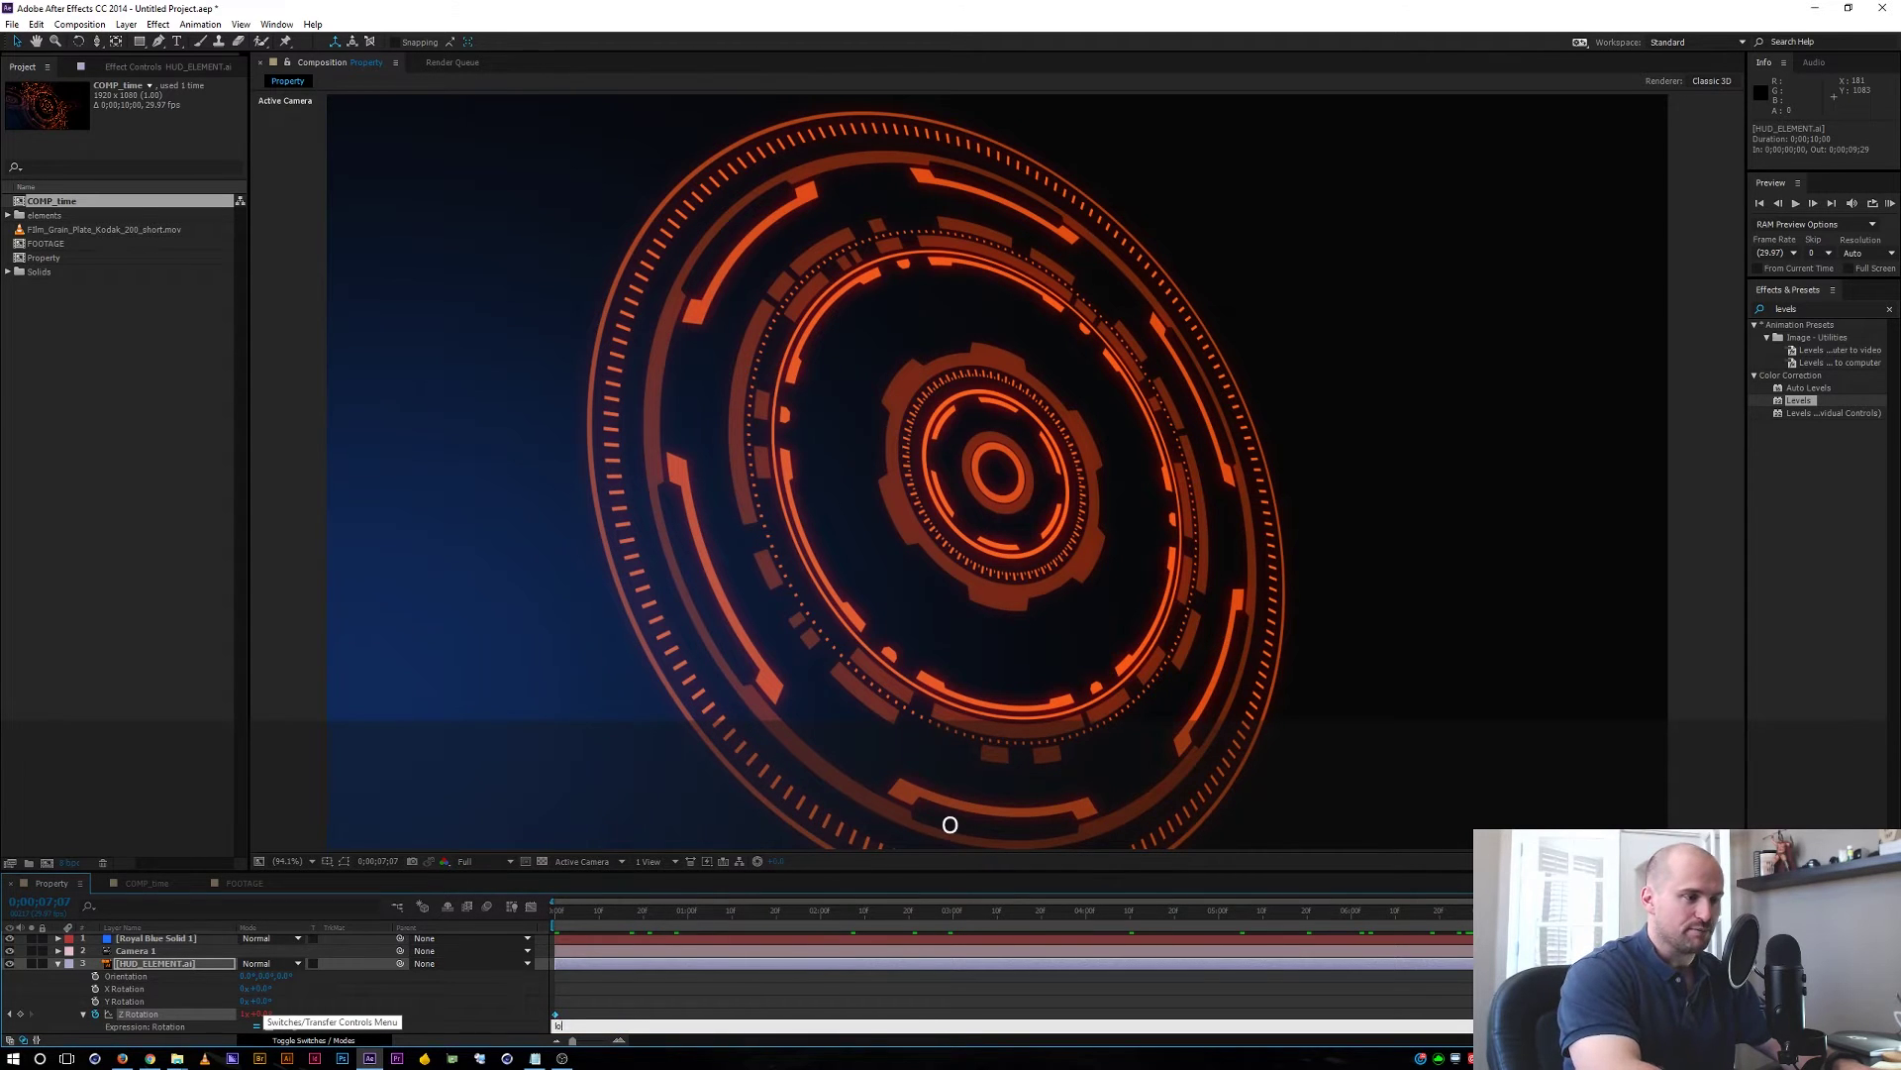
text(opOut)
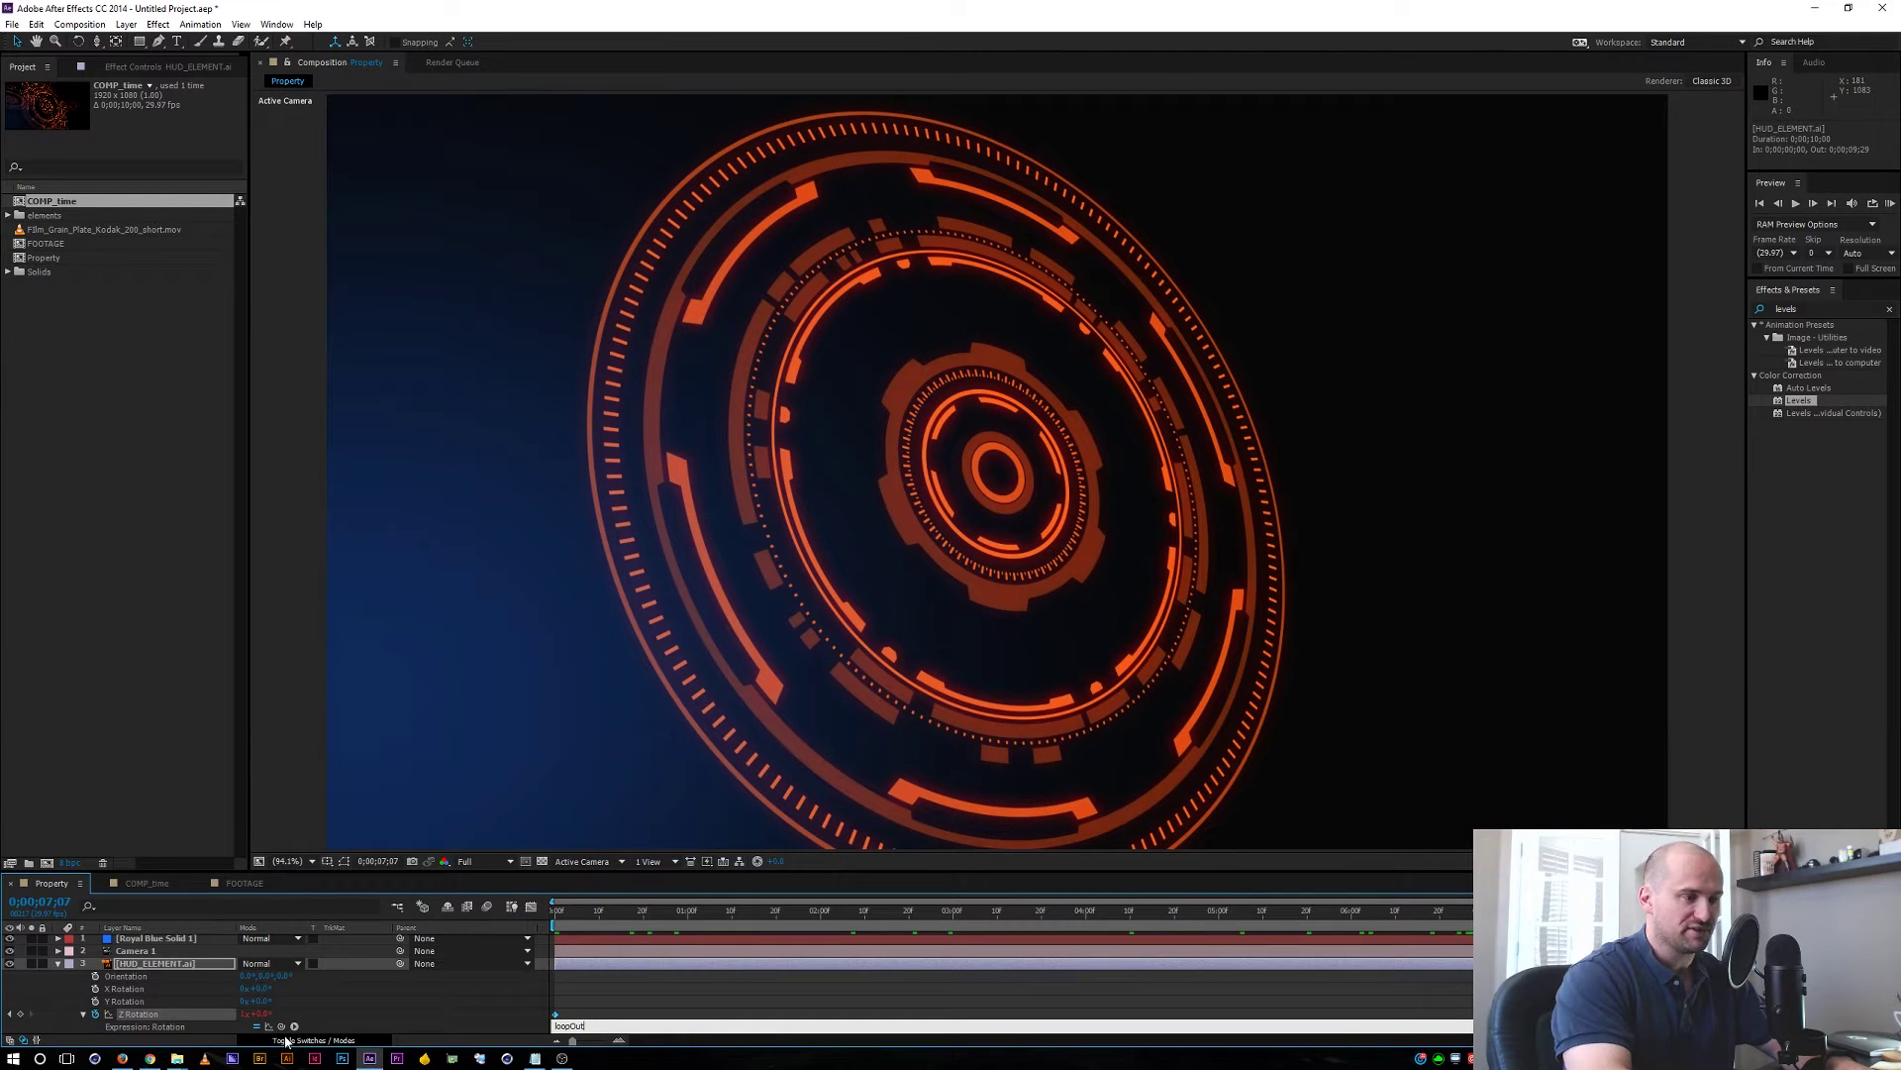
text(())
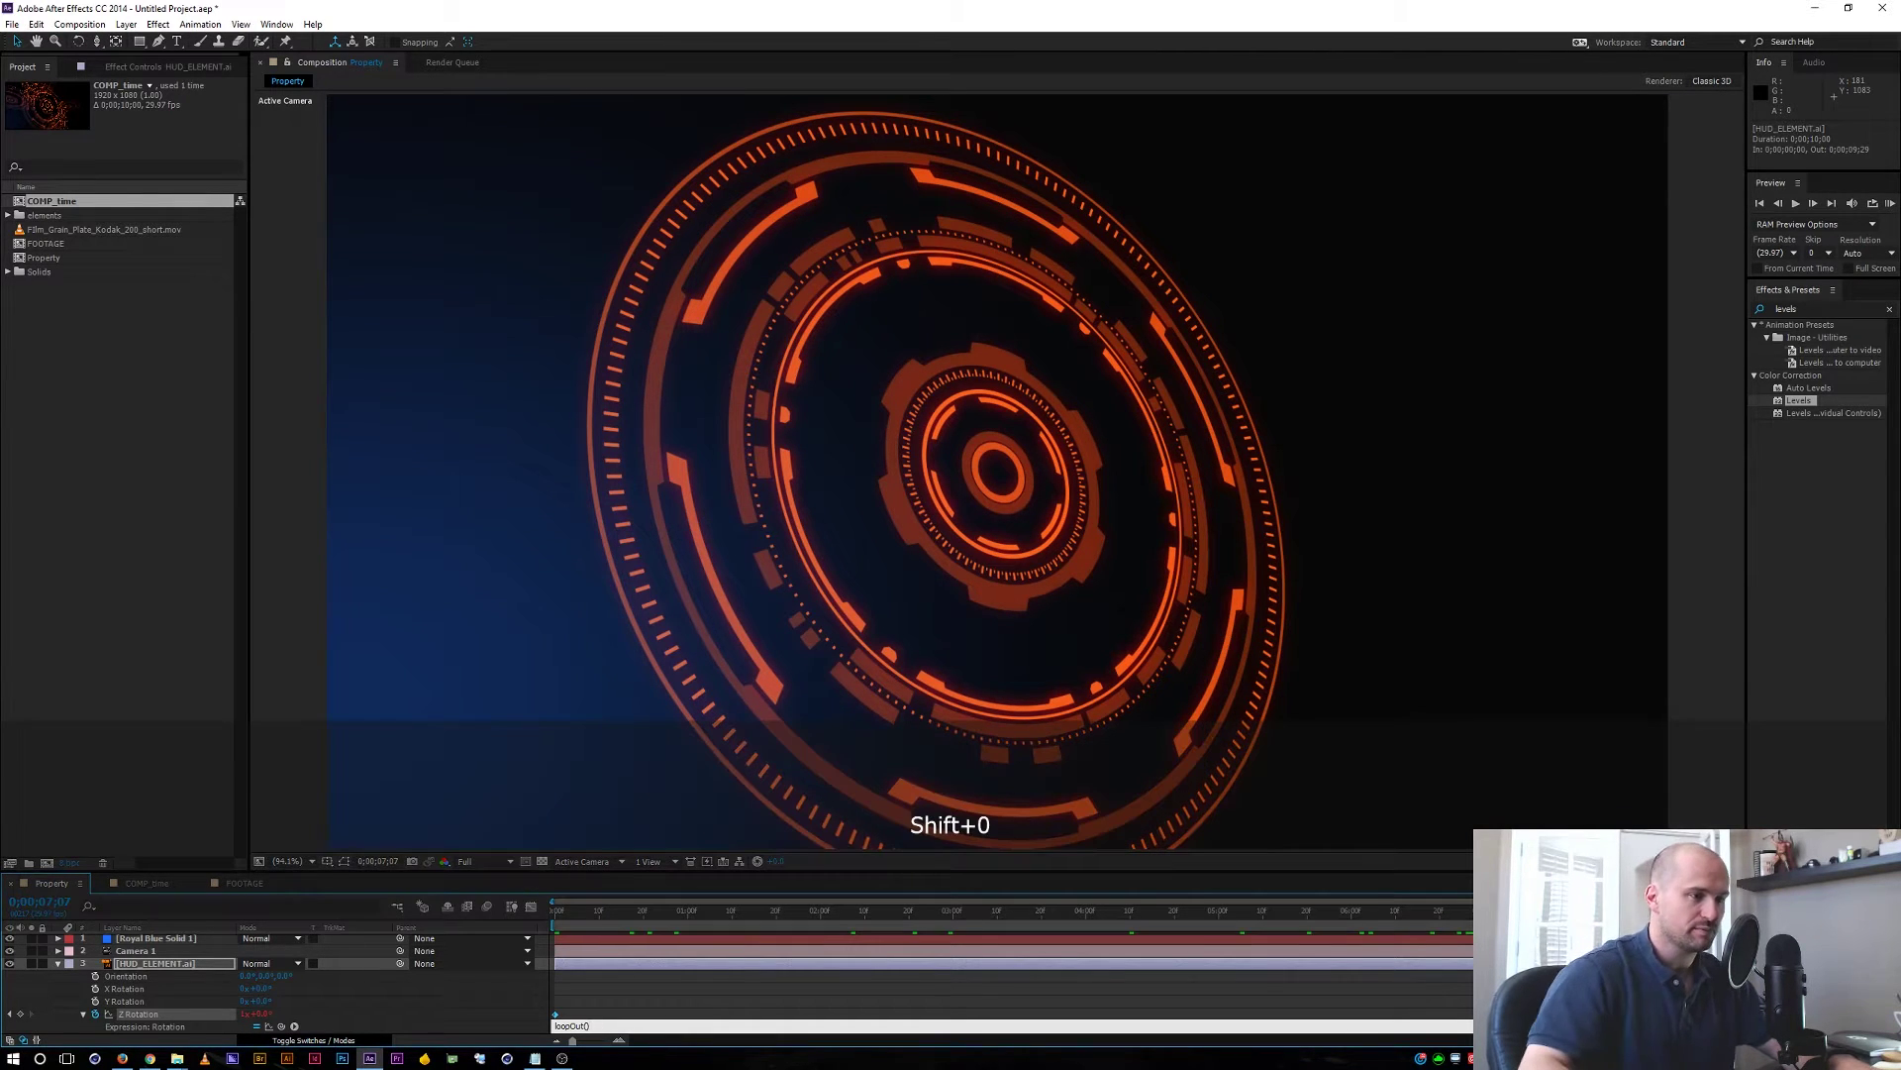
key(Return)
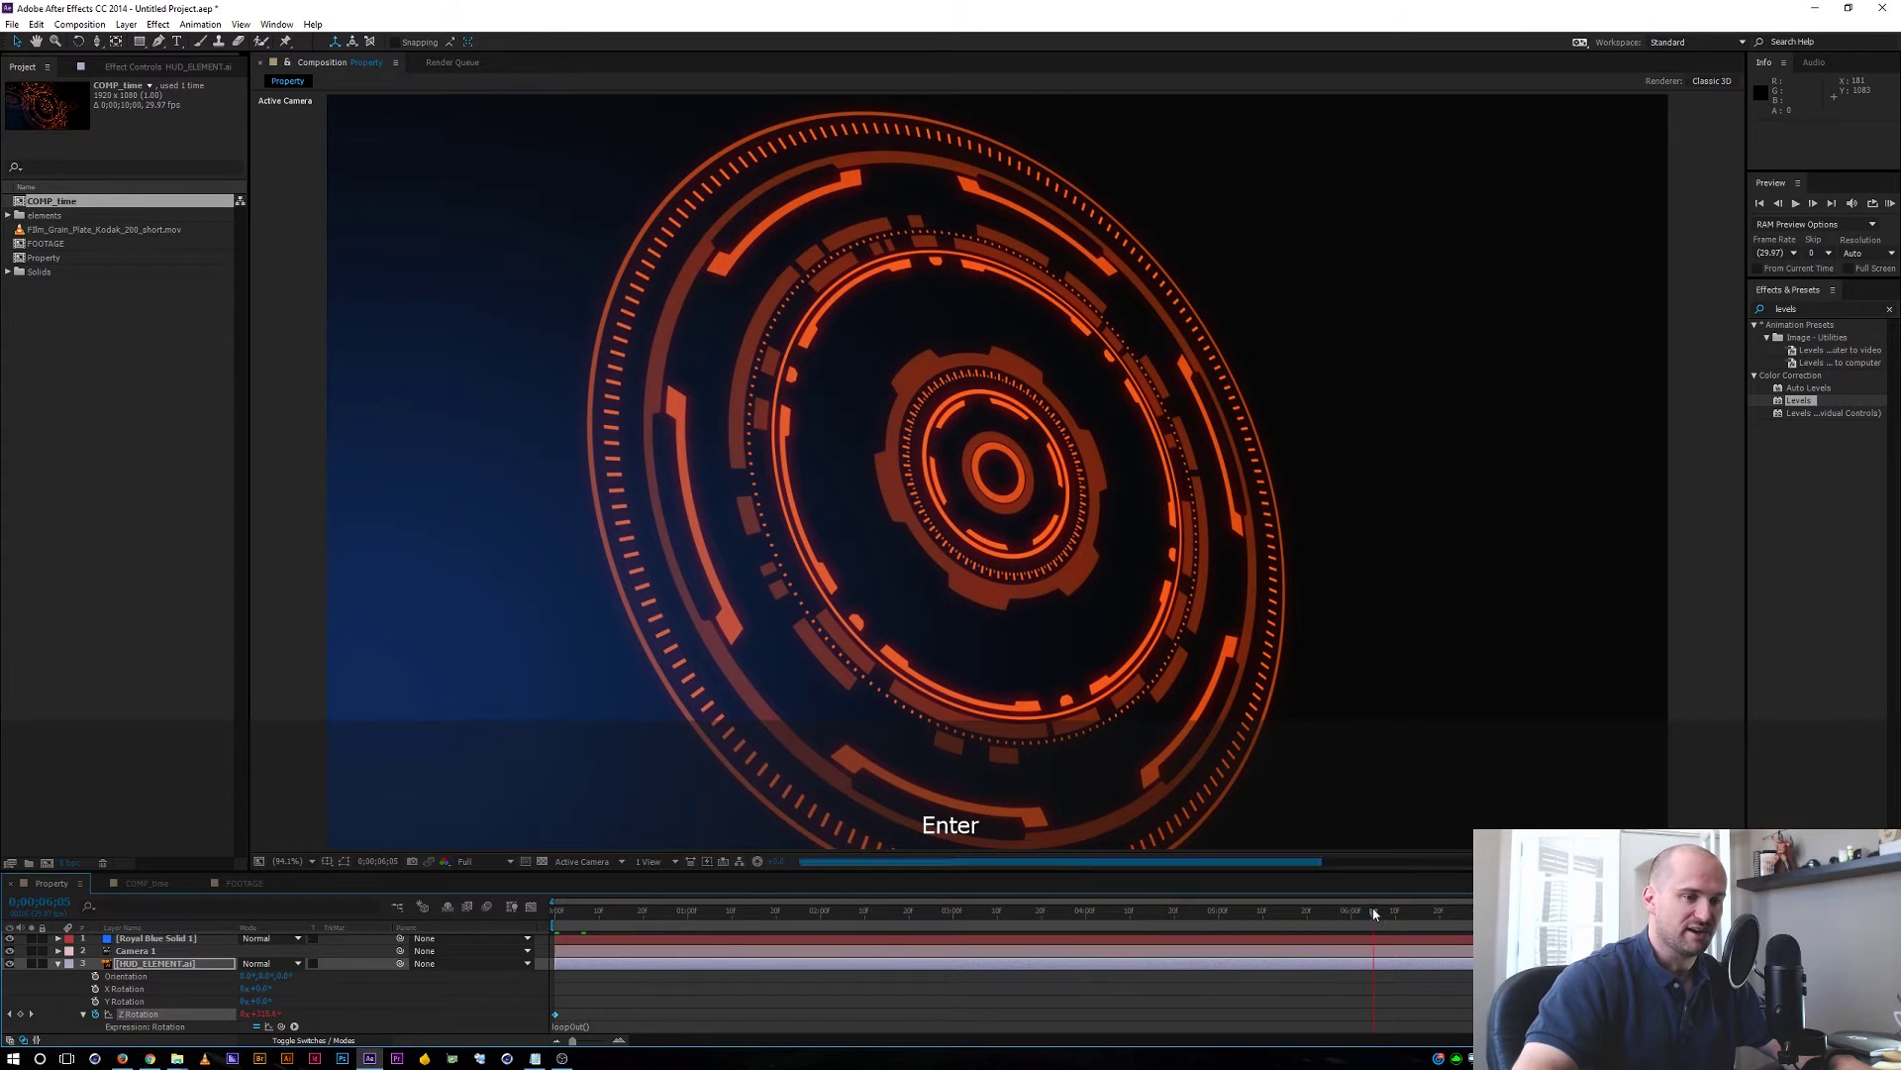
Start the work area at 0;00;06;02 and RAM preview the looping rotation
click(1360, 913)
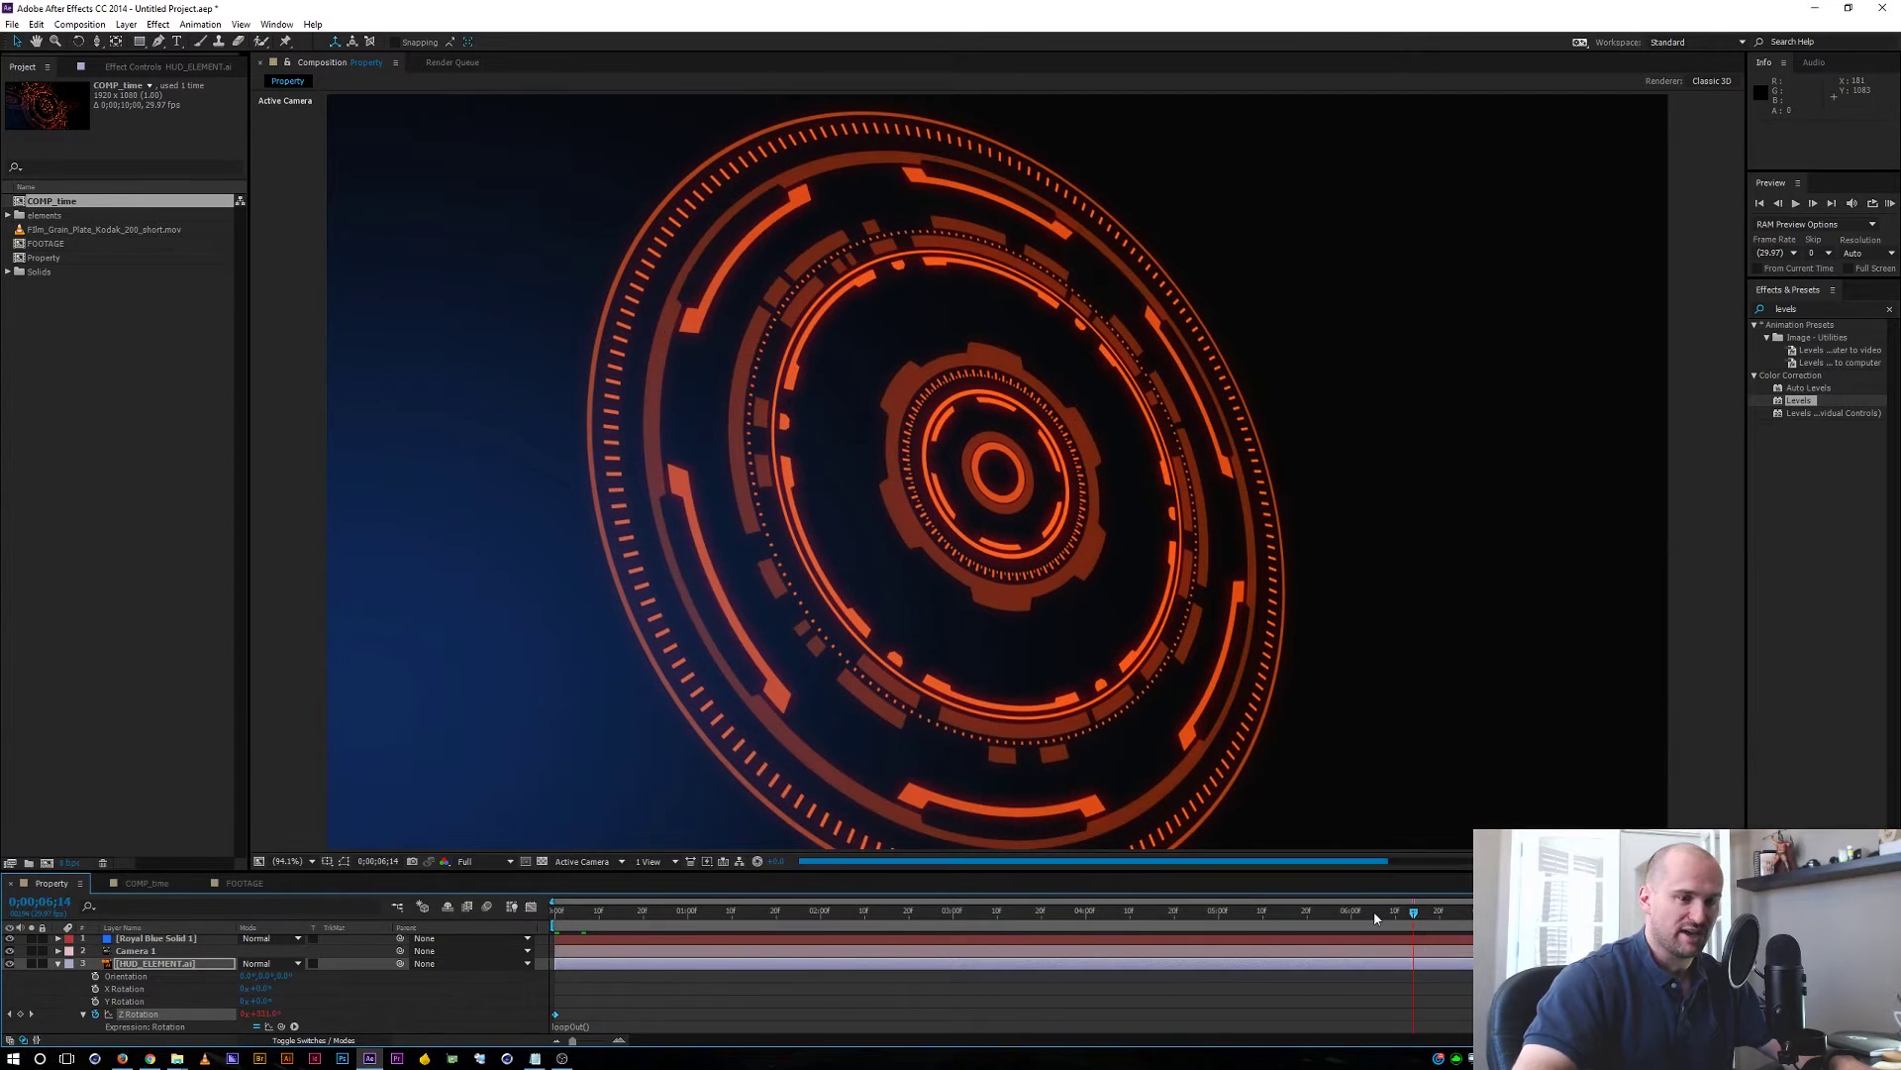
key(b)
key(KP_0)
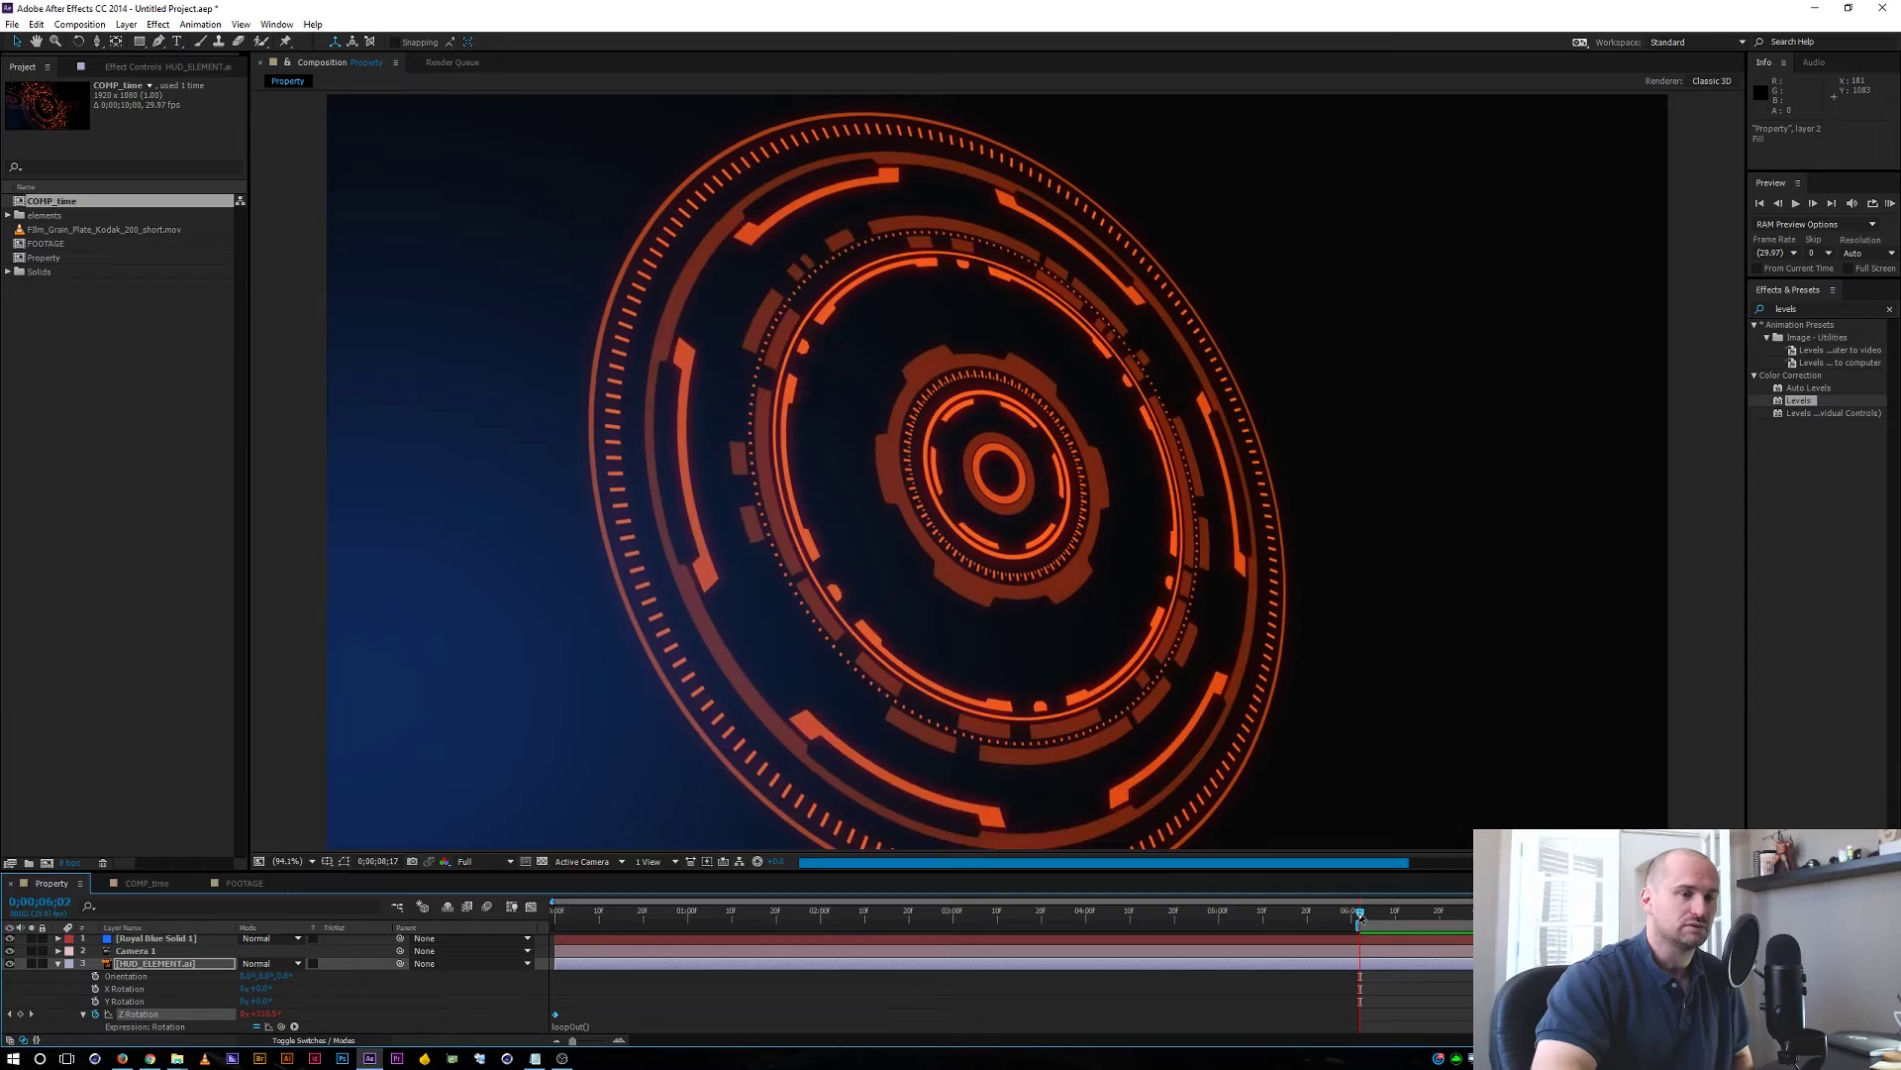
key(KP_0)
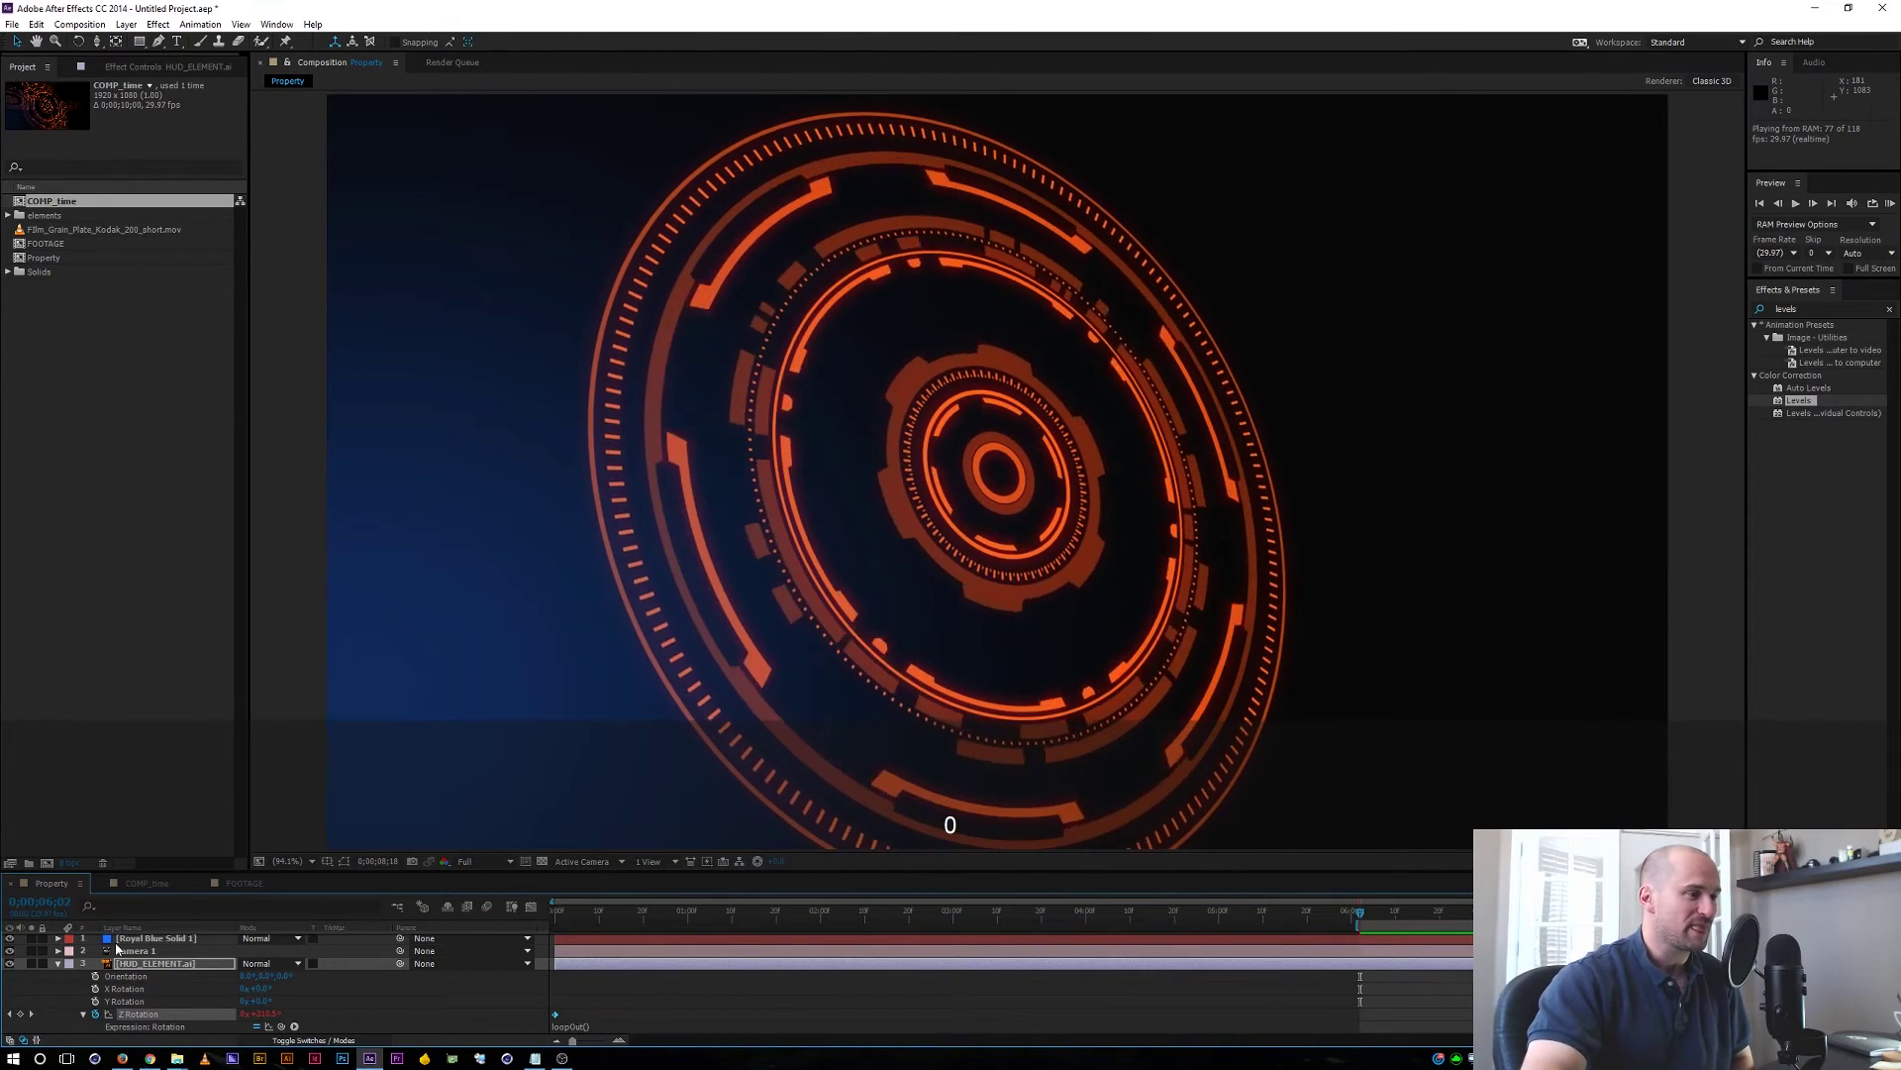
In COMP_time, scrub the huds_3seconds footage to its 3-second end and select the layer
click(59, 969)
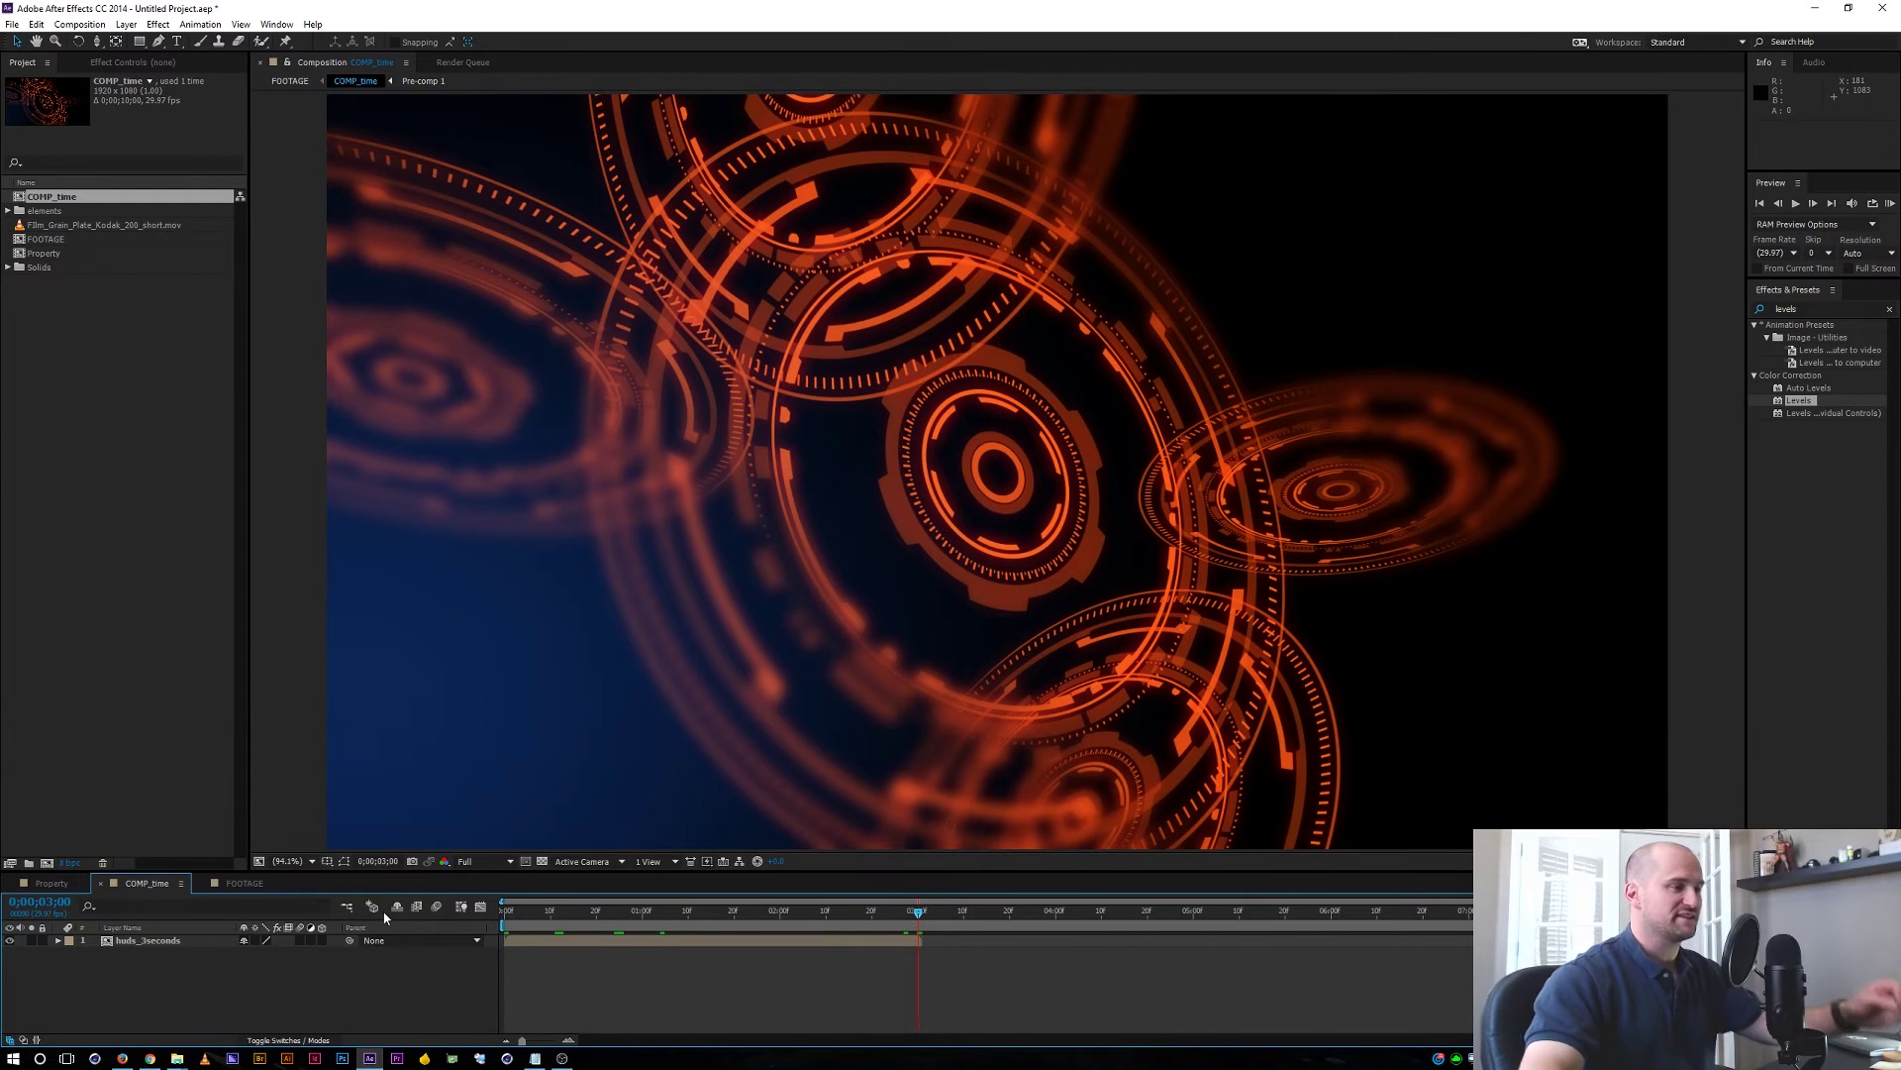
click(651, 912)
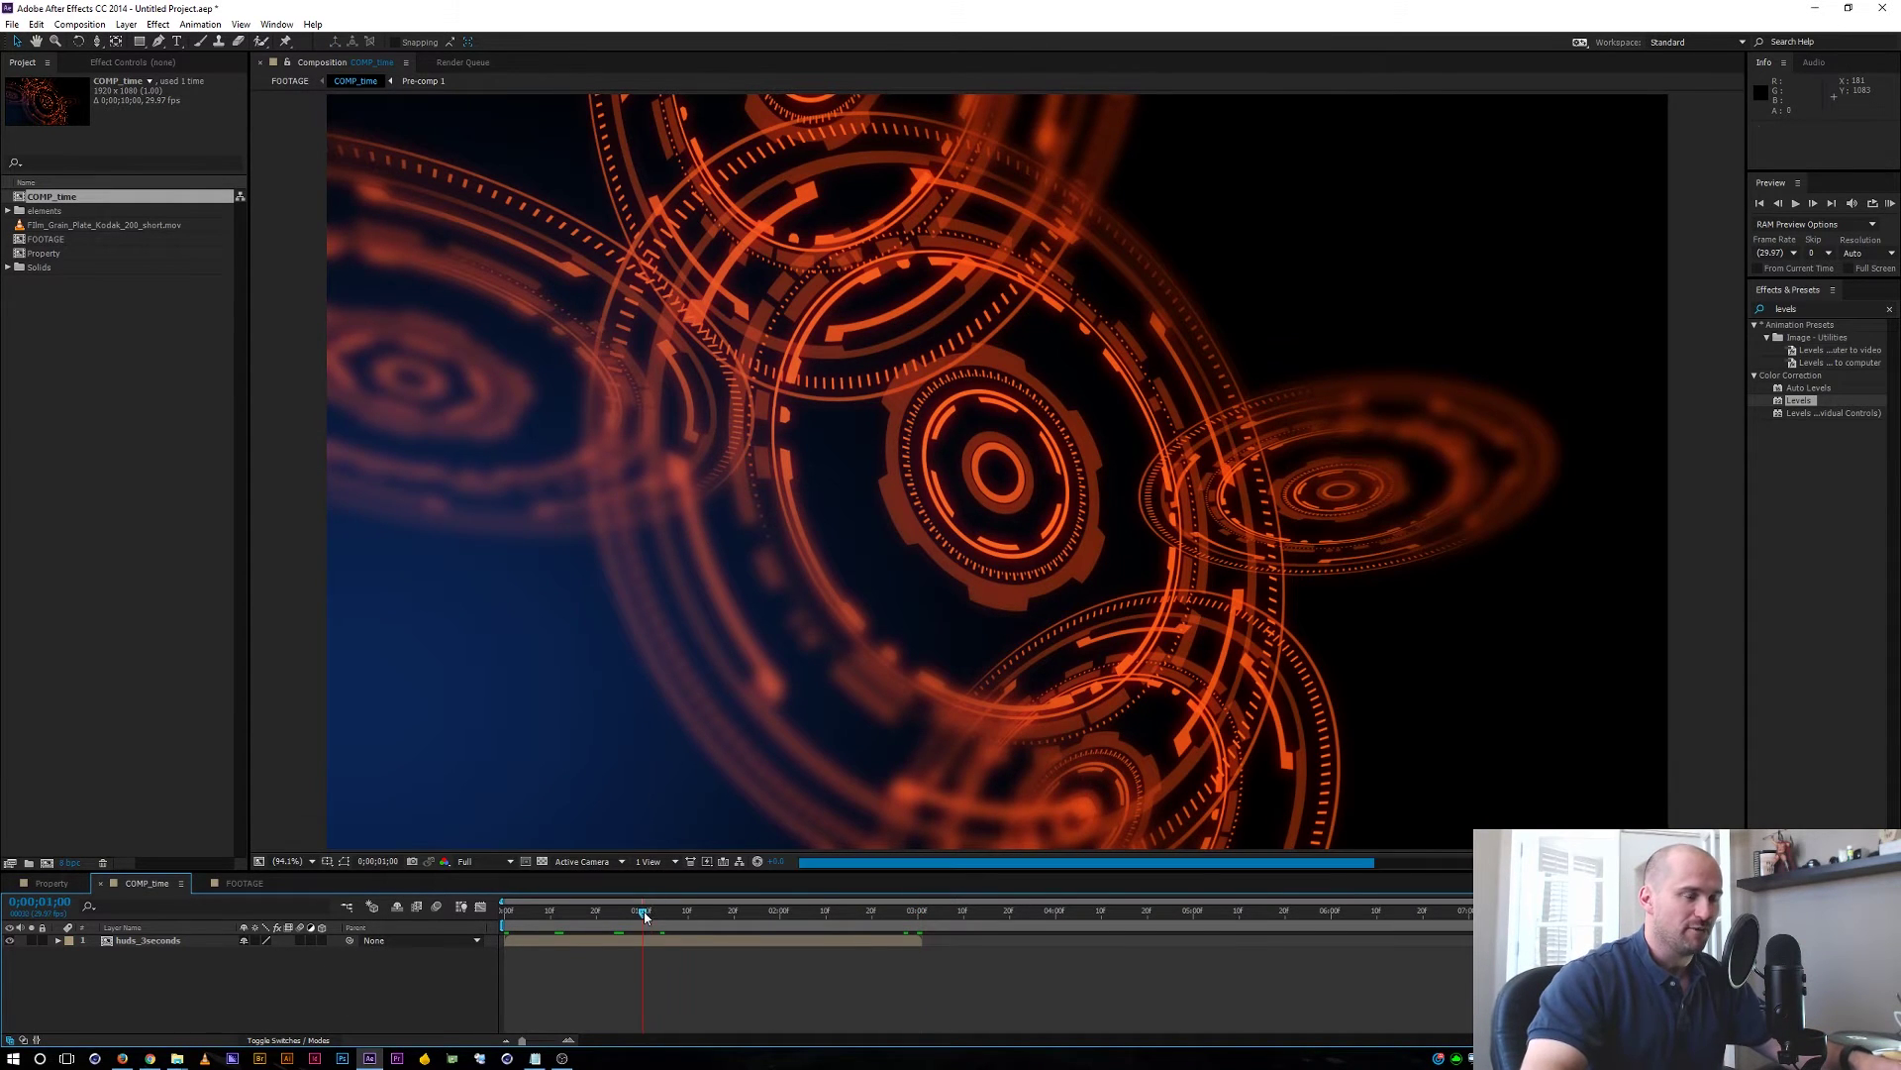
click(645, 912)
drag(687, 918, 702, 912)
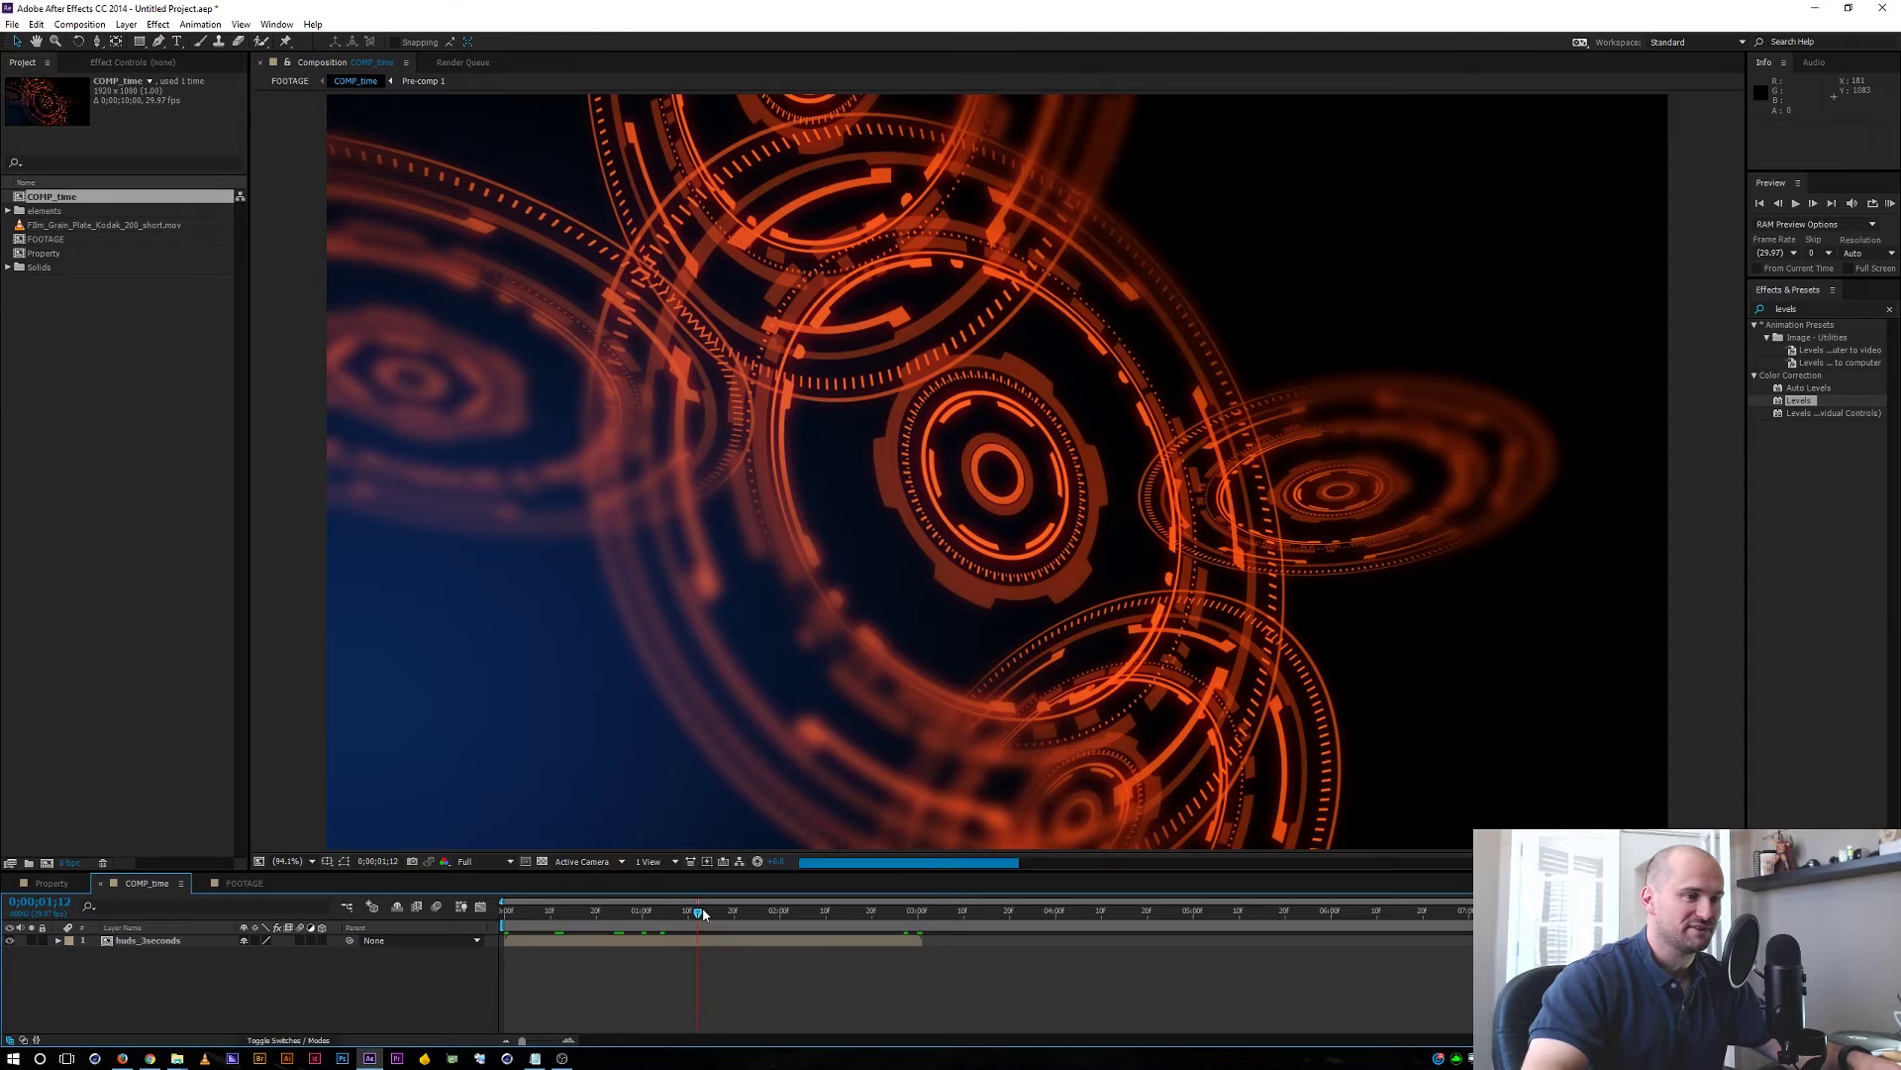
click(911, 912)
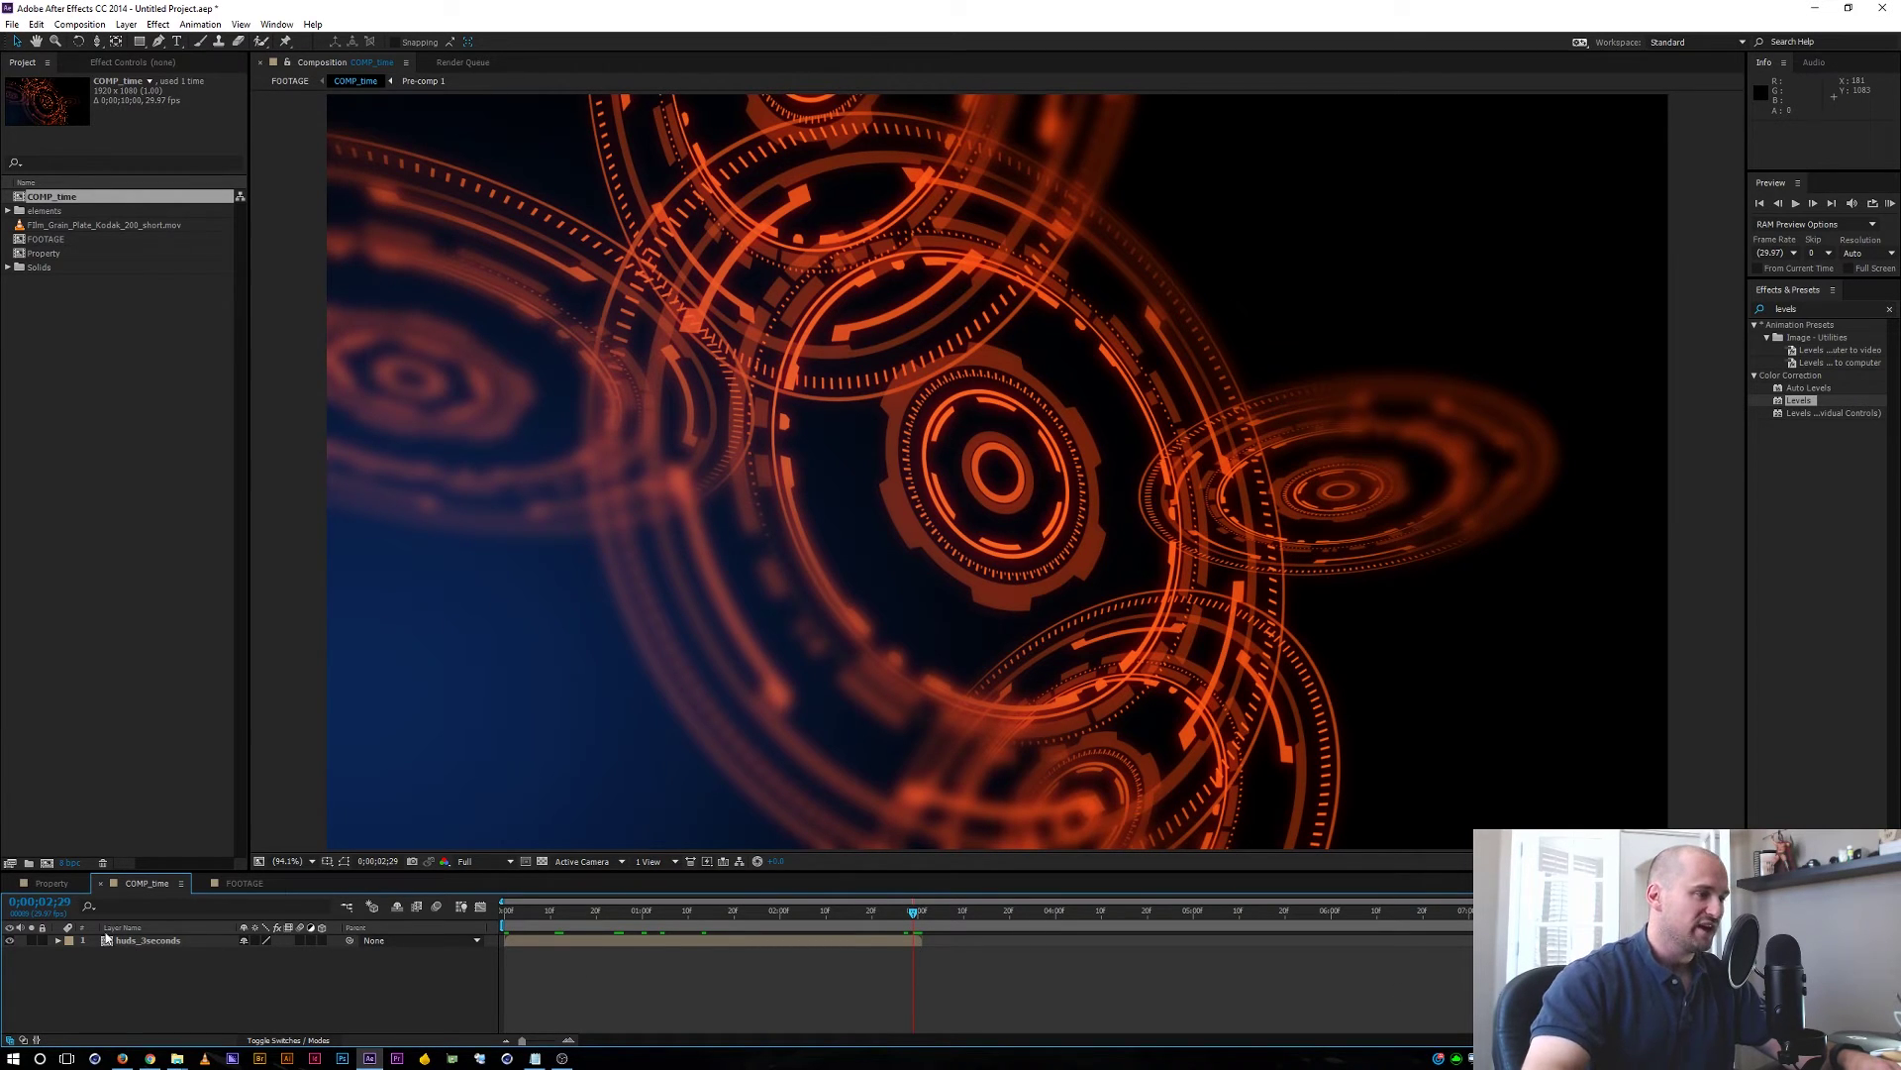
click(135, 943)
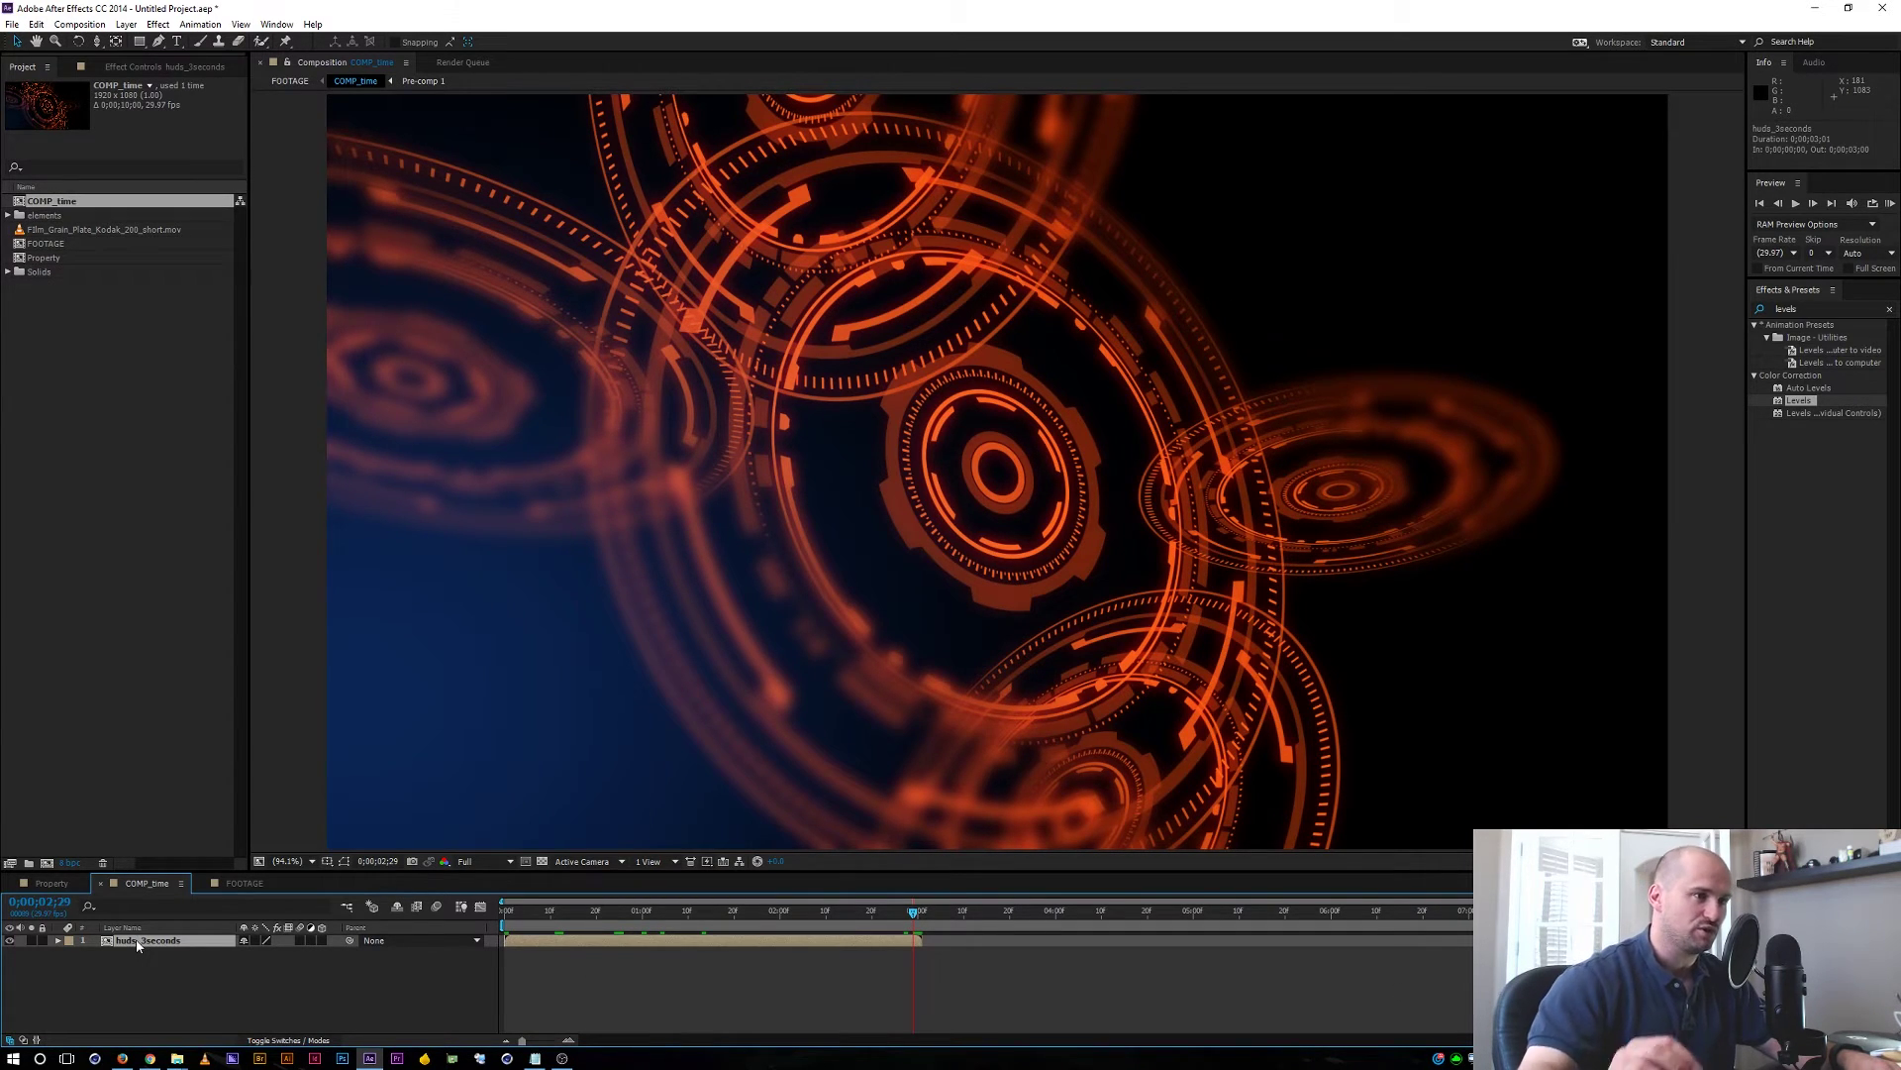
Enable Time Remapping on the huds_3seconds layer
right_click(138, 944)
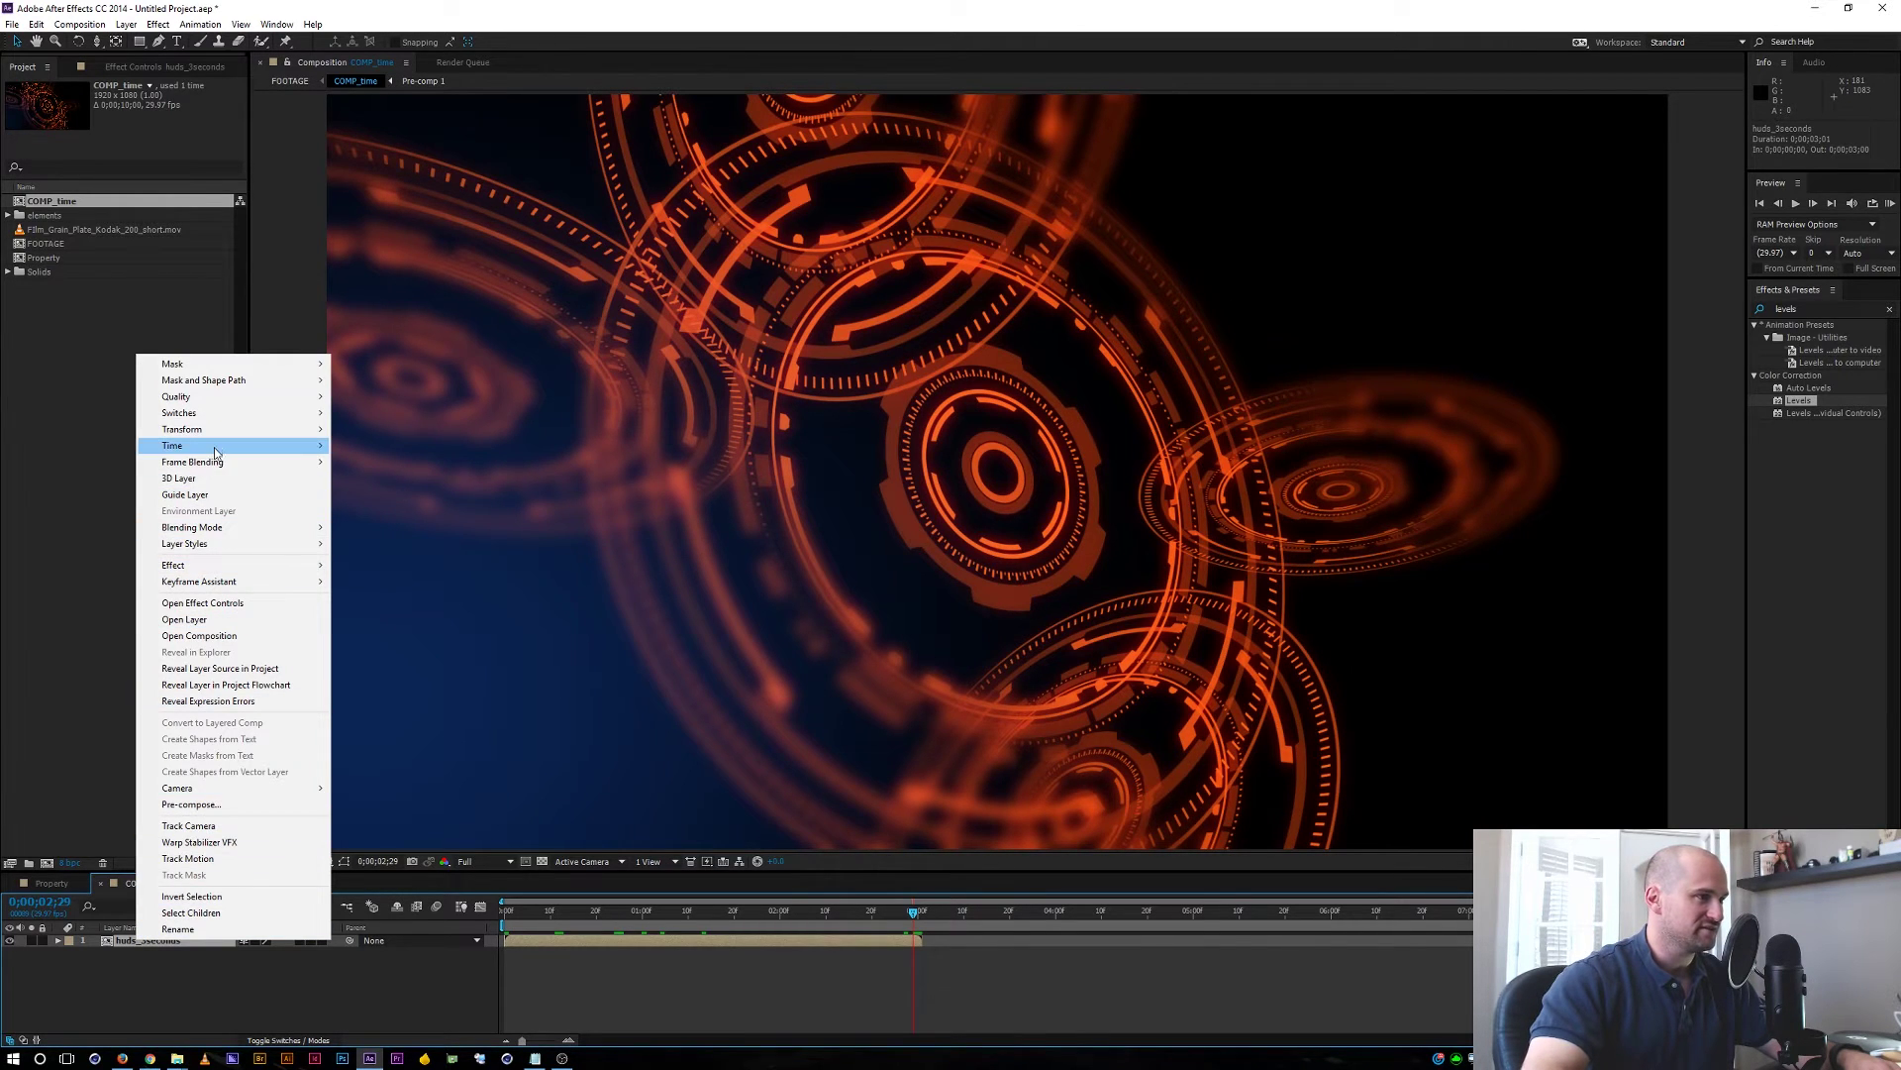
mouse_move(215, 451)
click(394, 446)
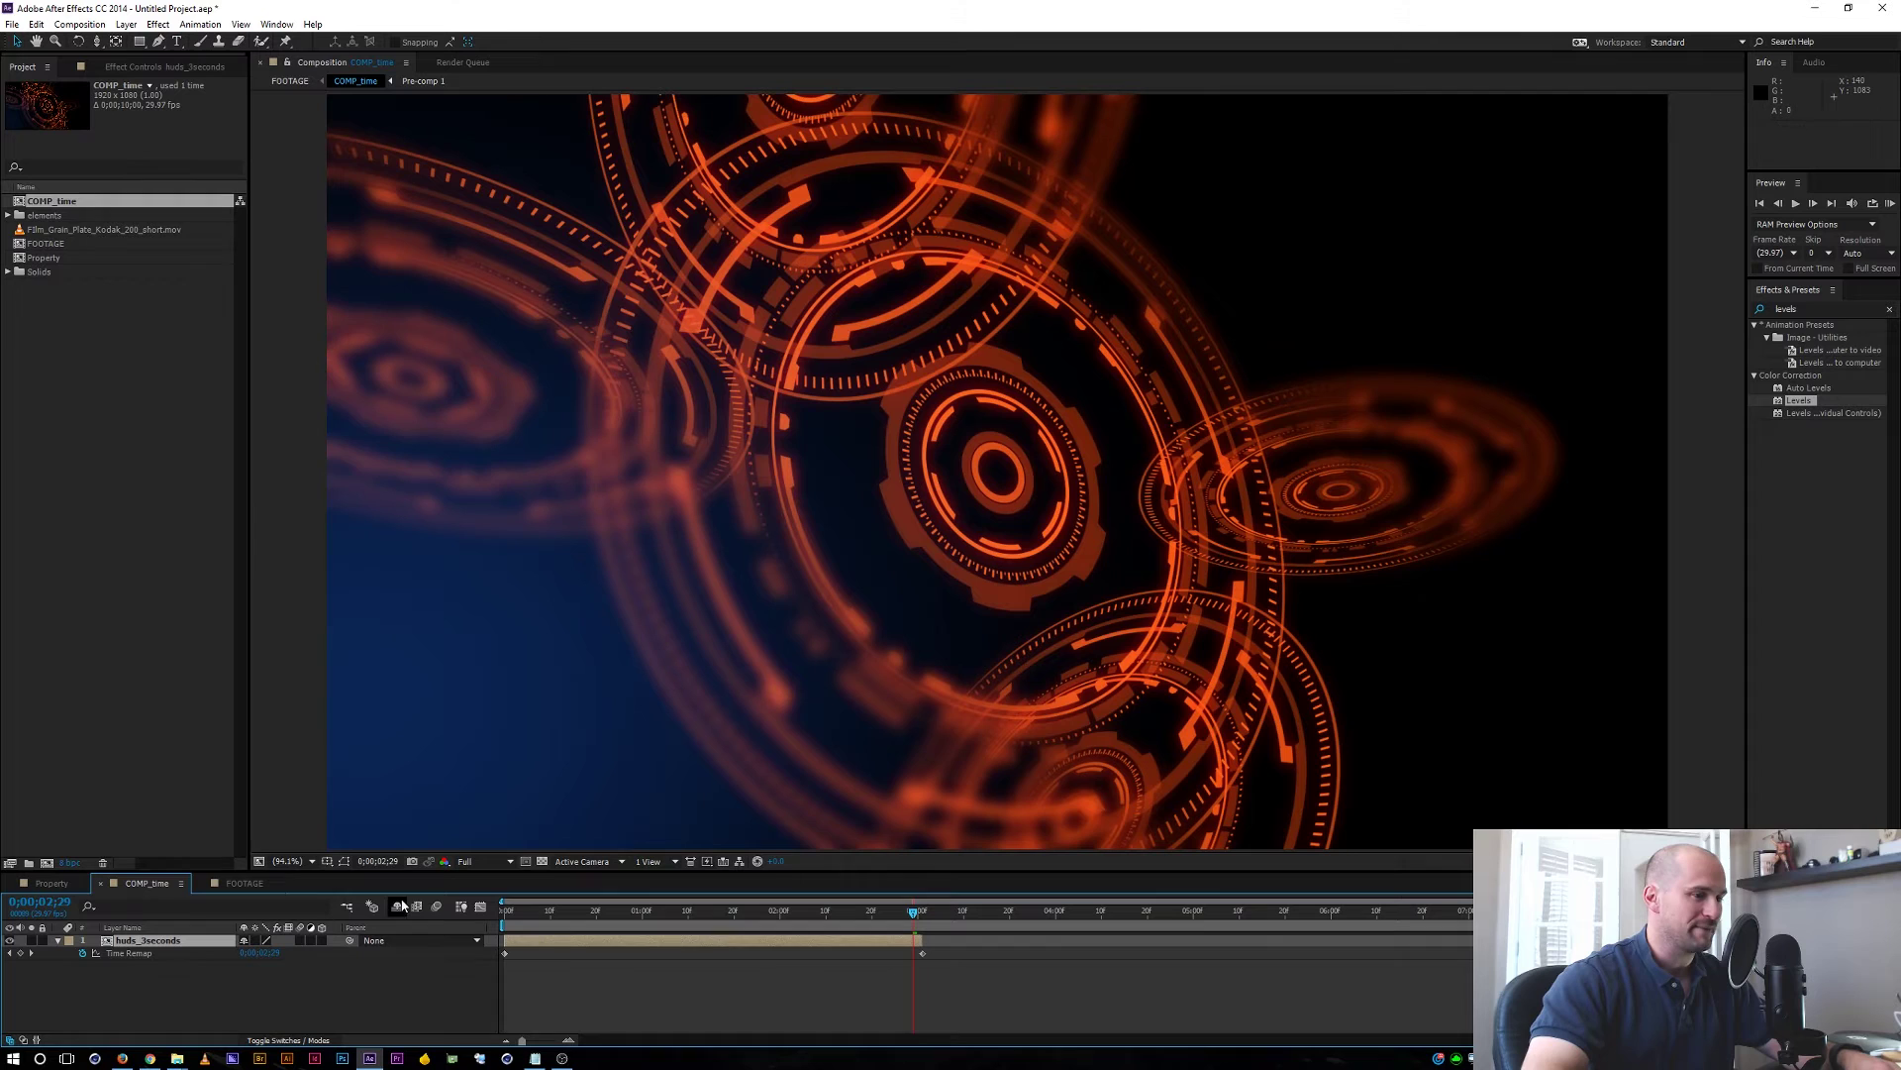
Delete the ending Time Remap keyframe at the clip's last frame
shift+click(917, 914)
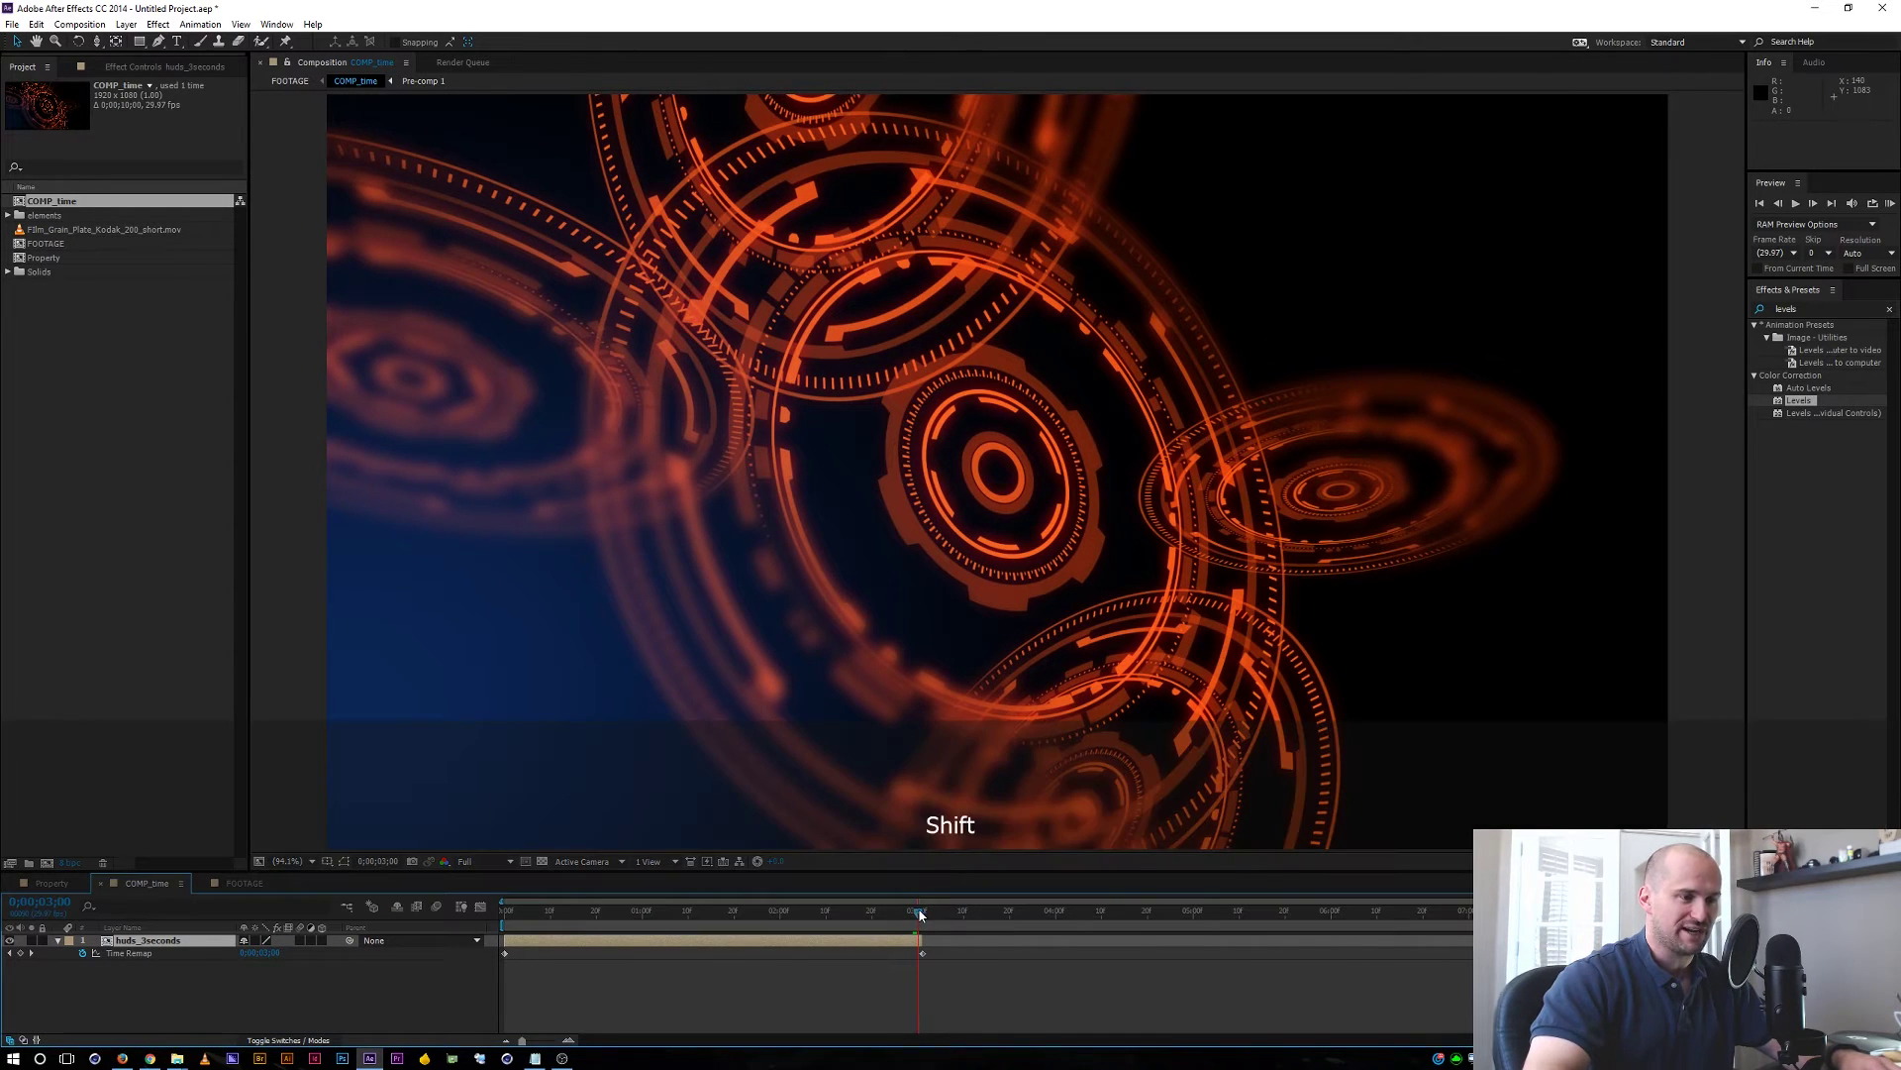
key(Page_Down)
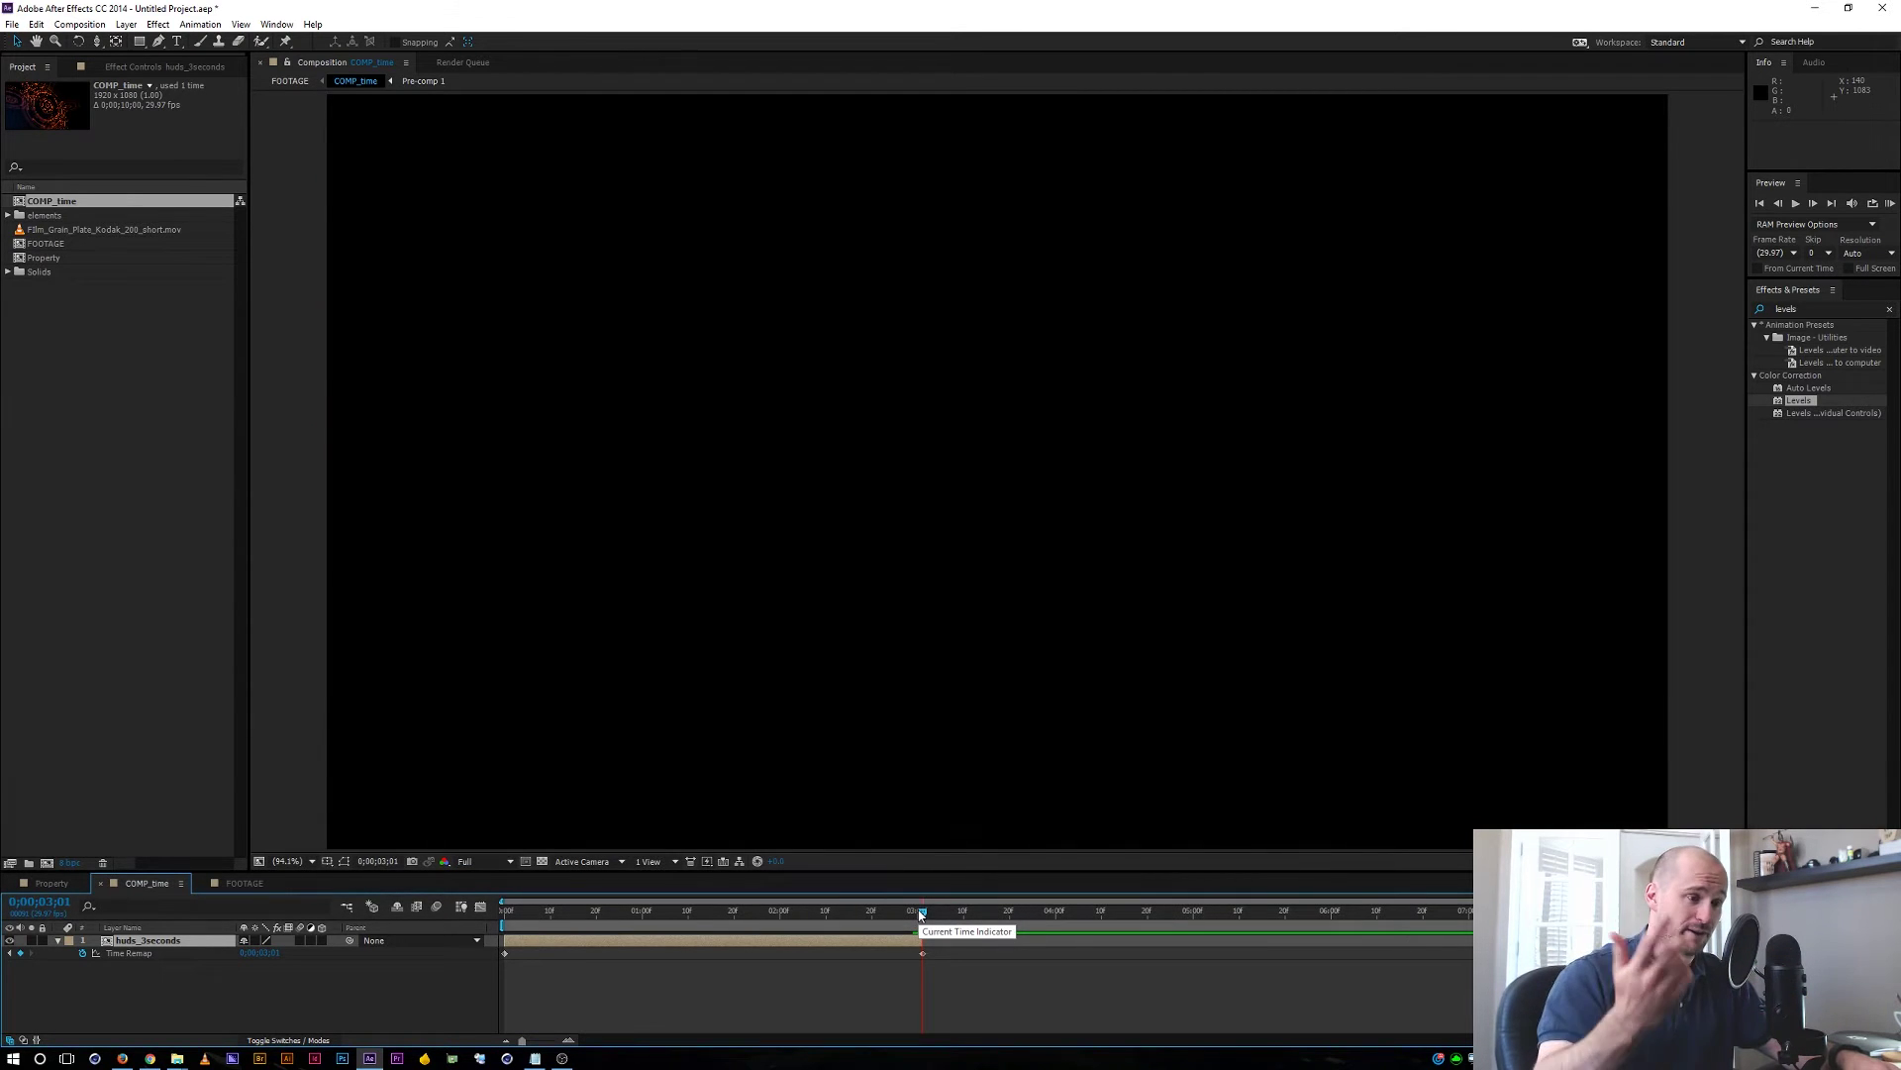
key(Page_Up)
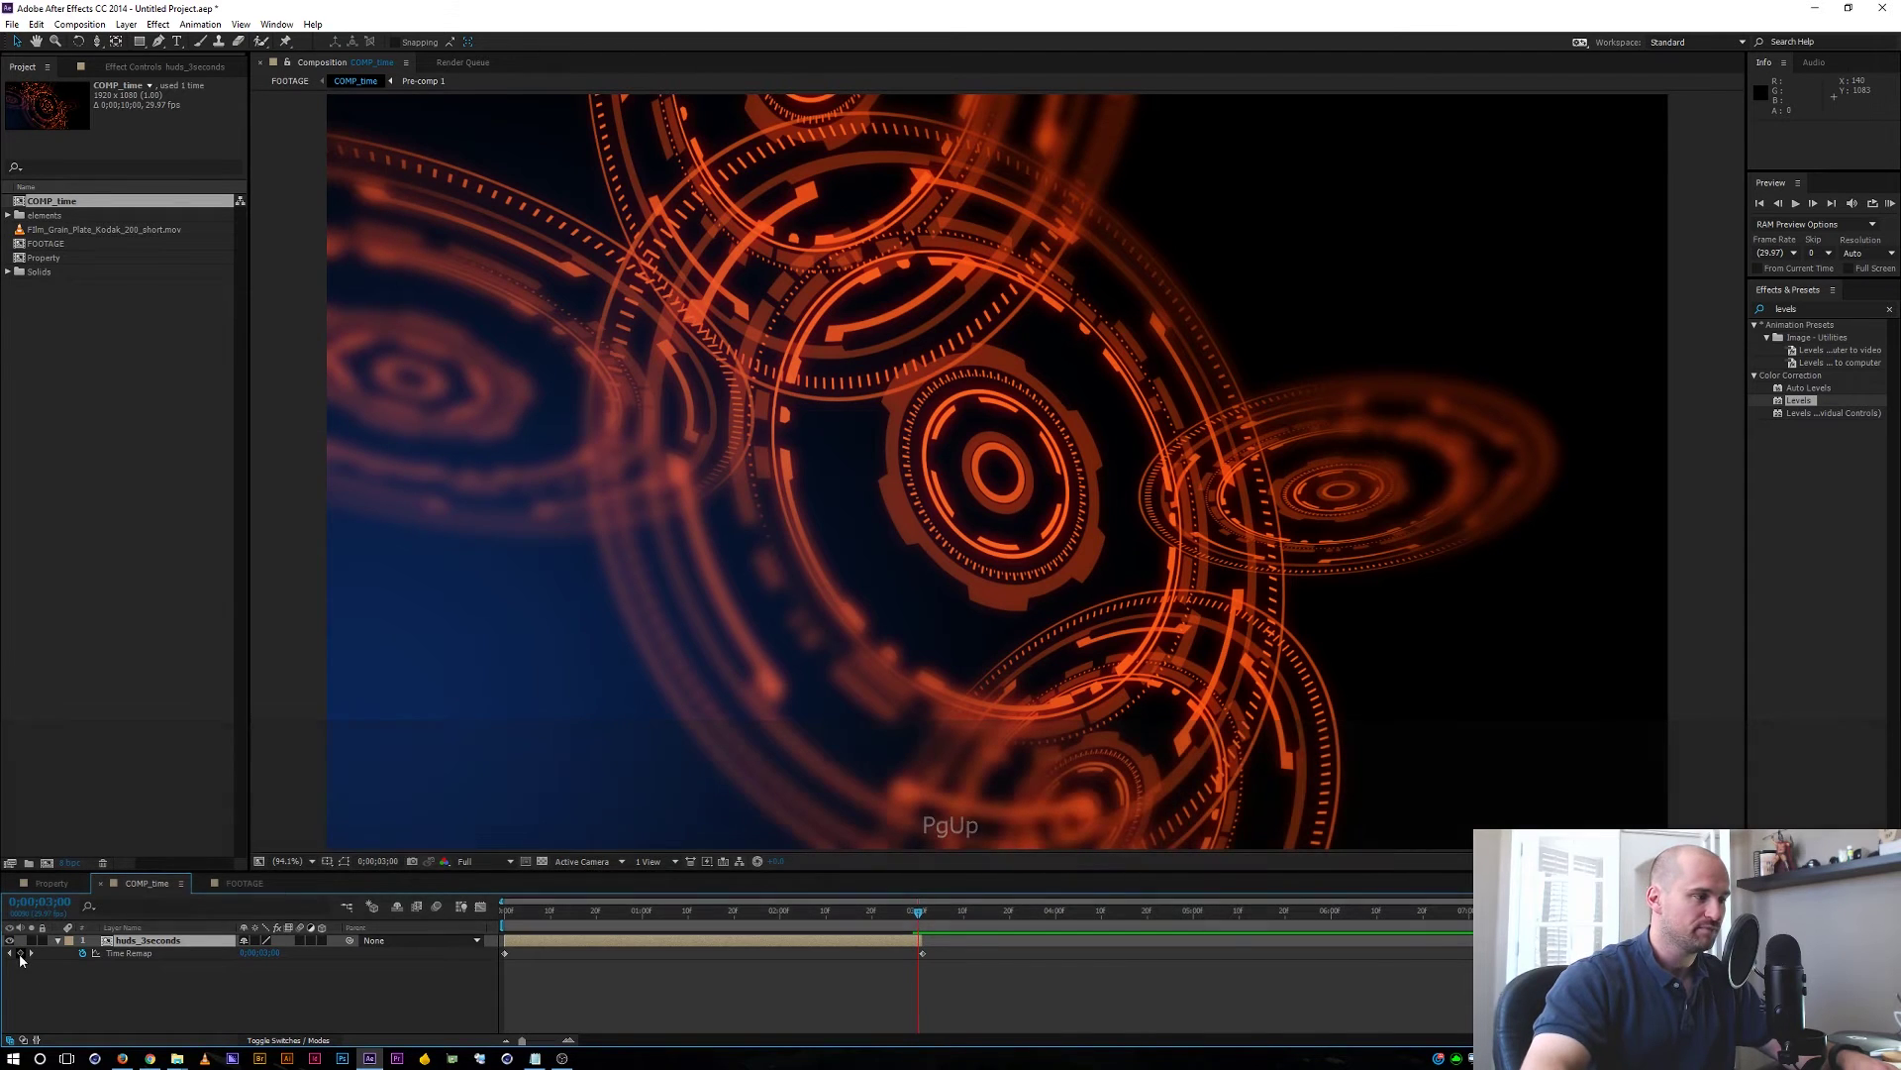
click(920, 953)
drag(922, 958, 926, 958)
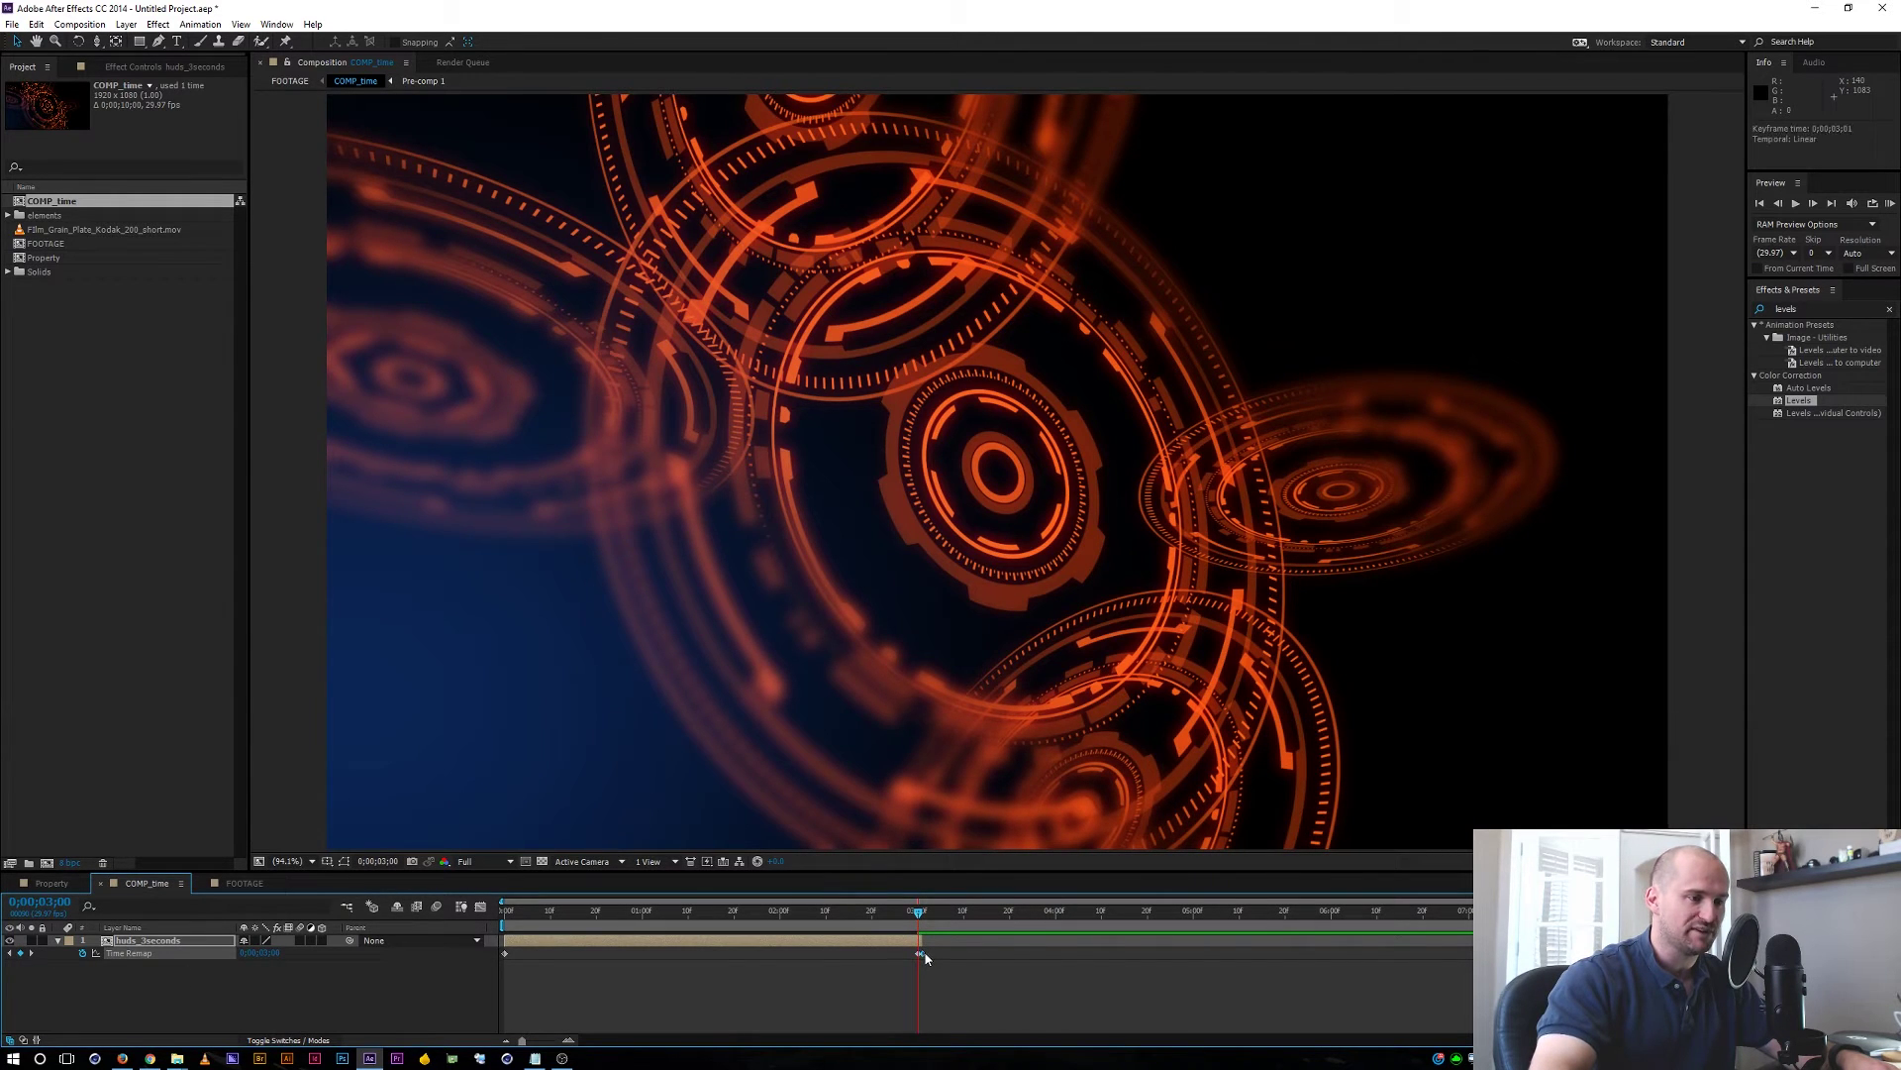
key(Delete)
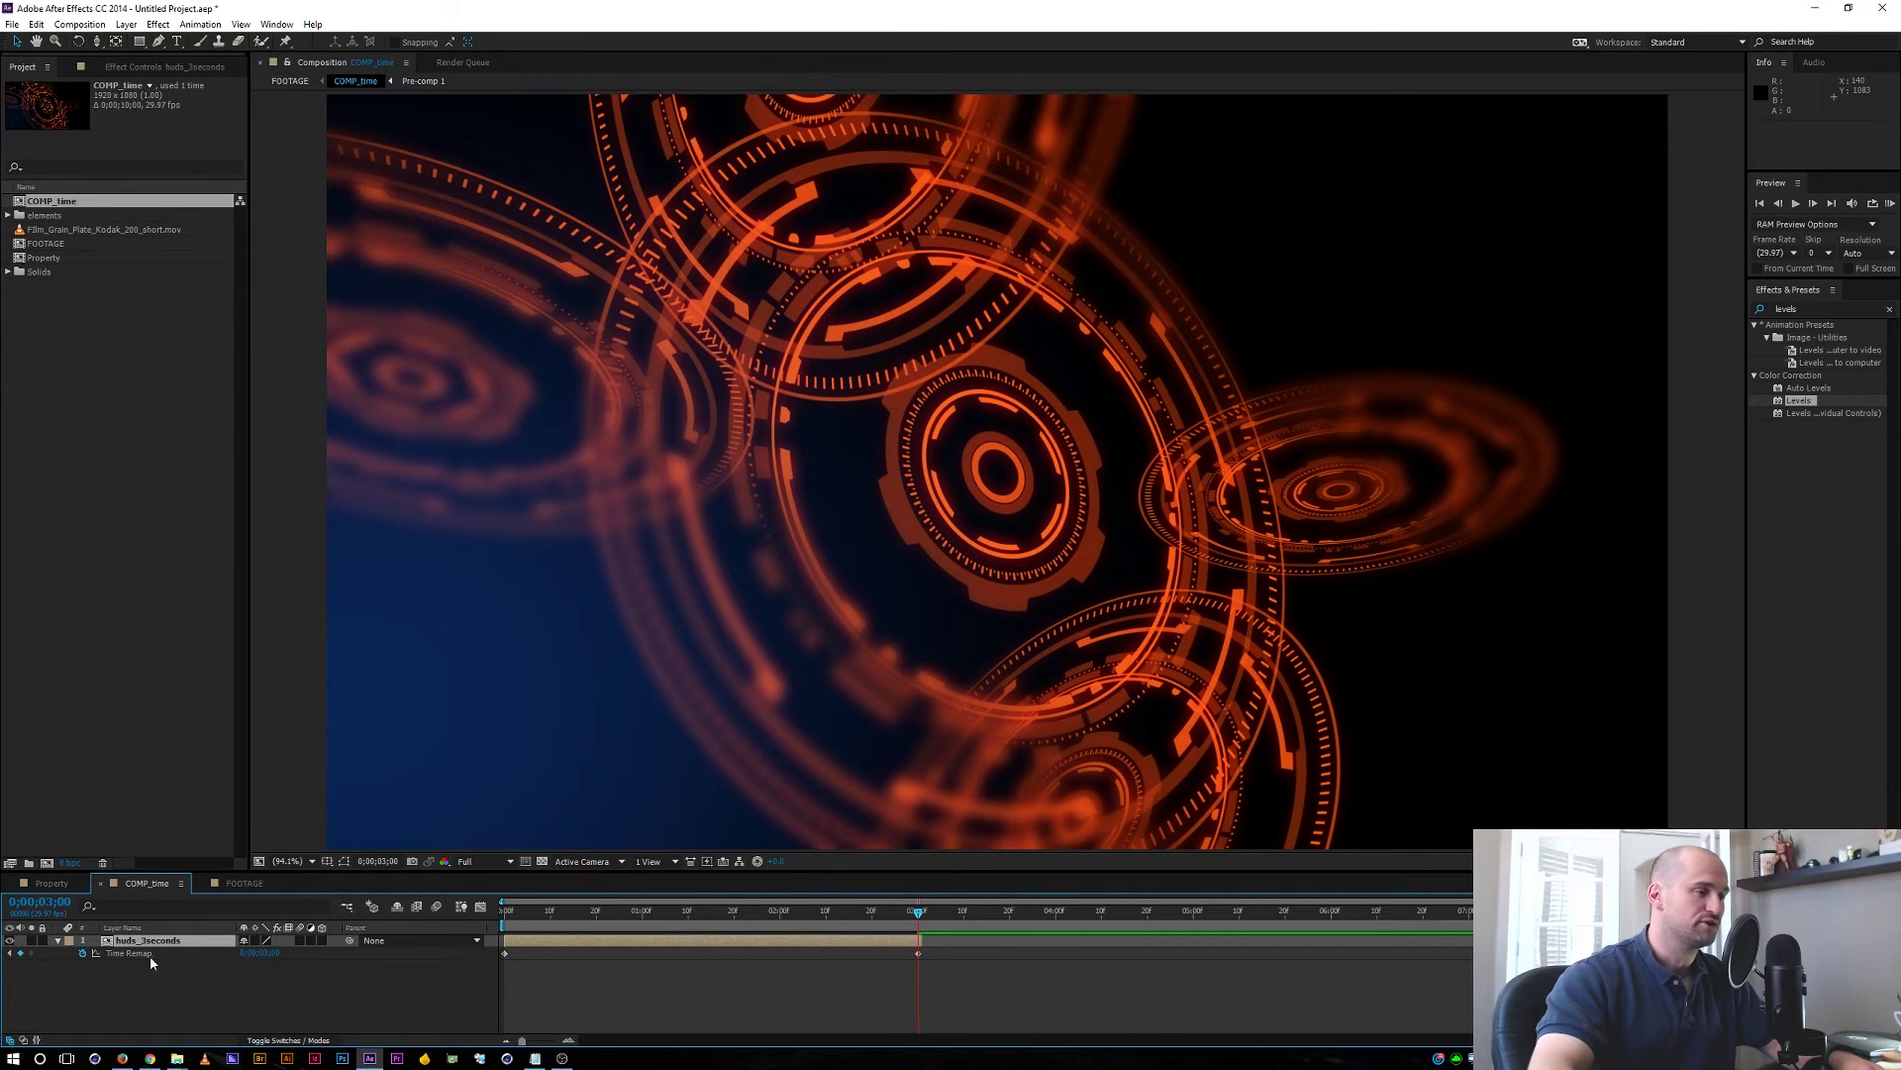
Add a loopOut() expression to huds_3seconds' Time Remap
alt+click(82, 953)
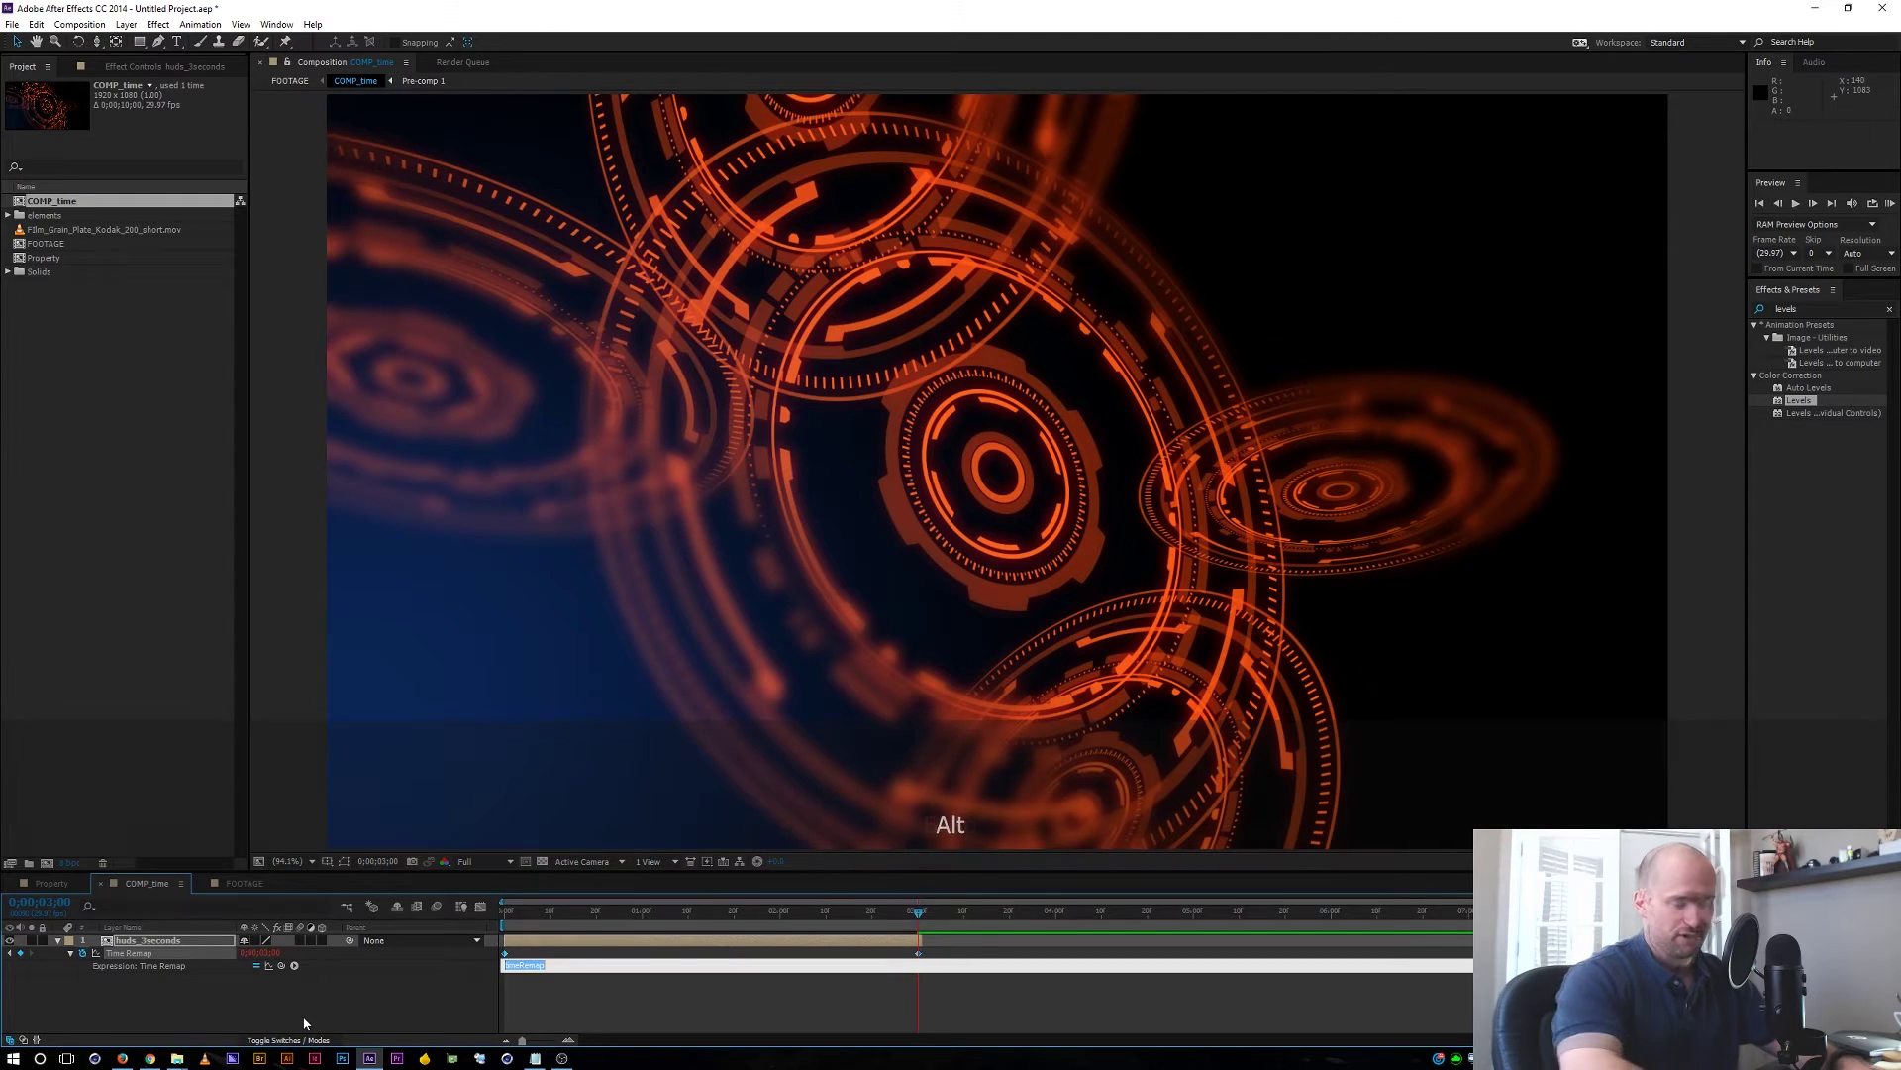
text(loopOut)
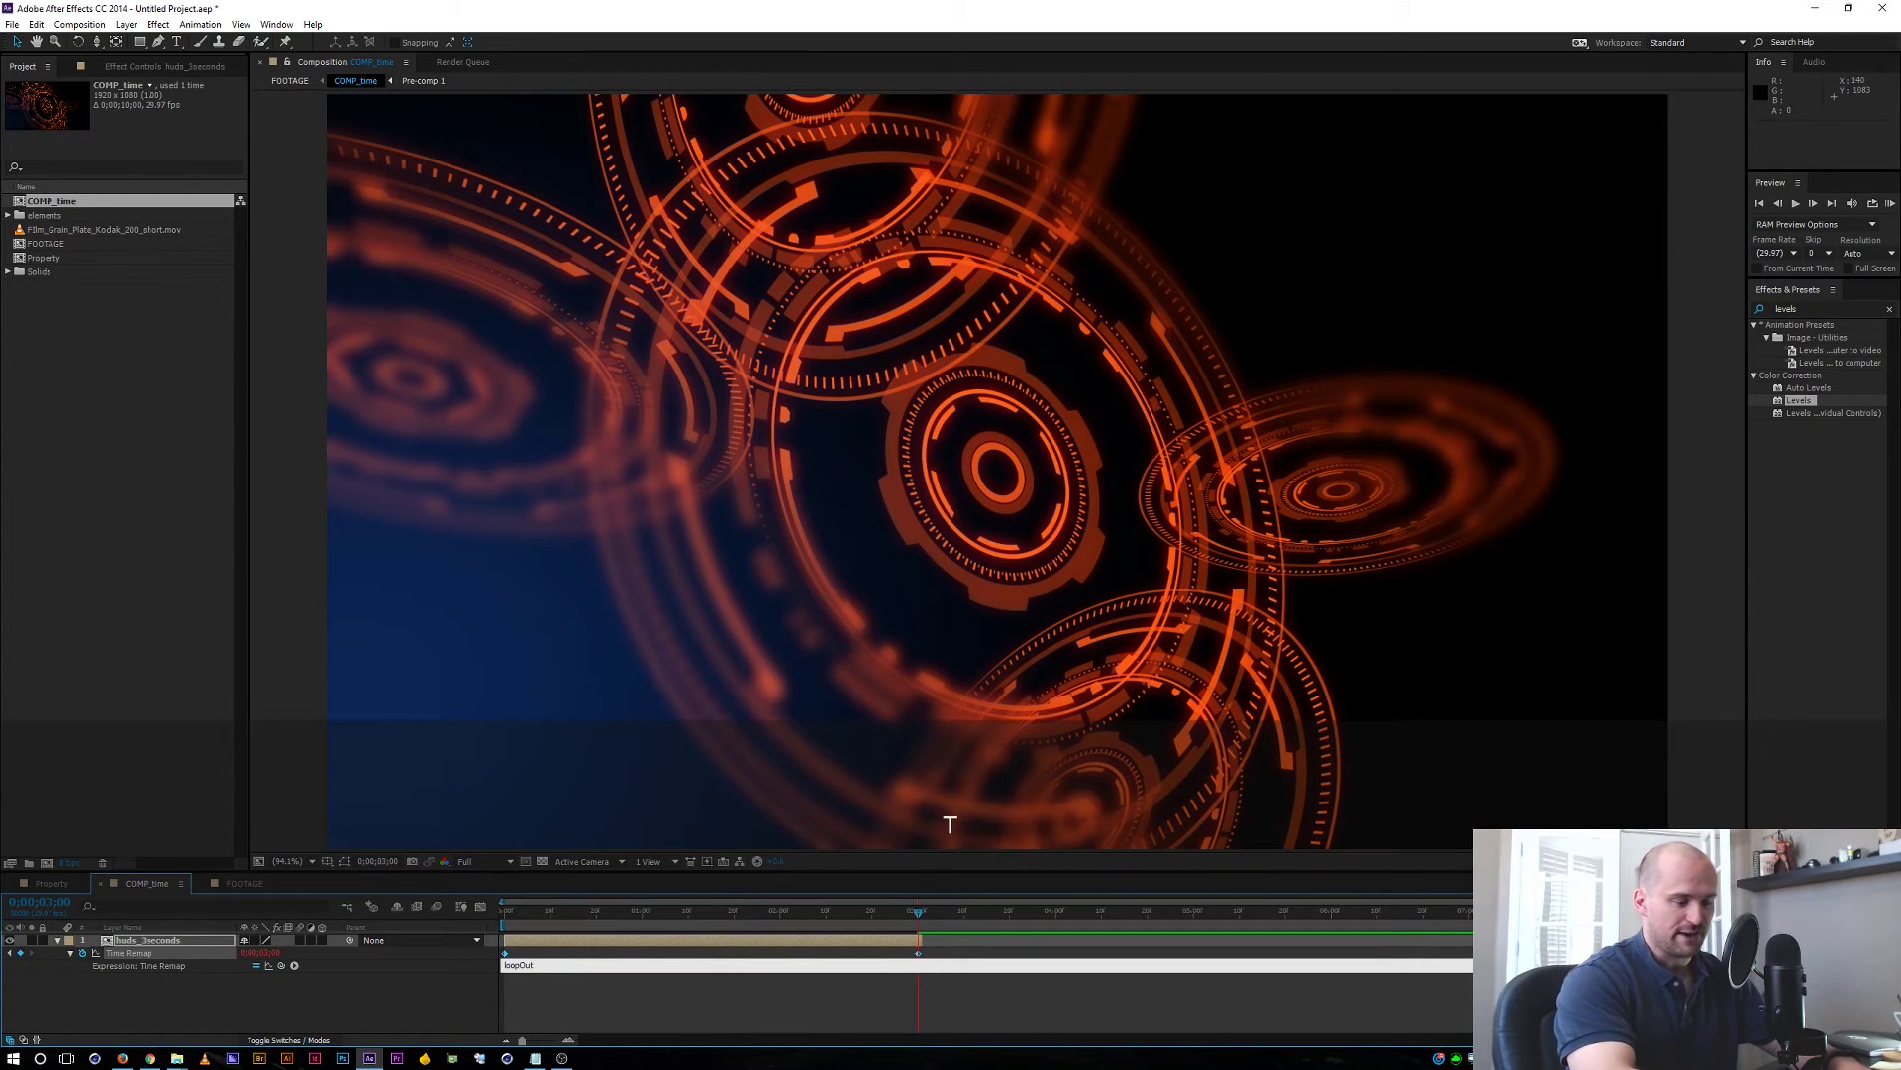
text(())
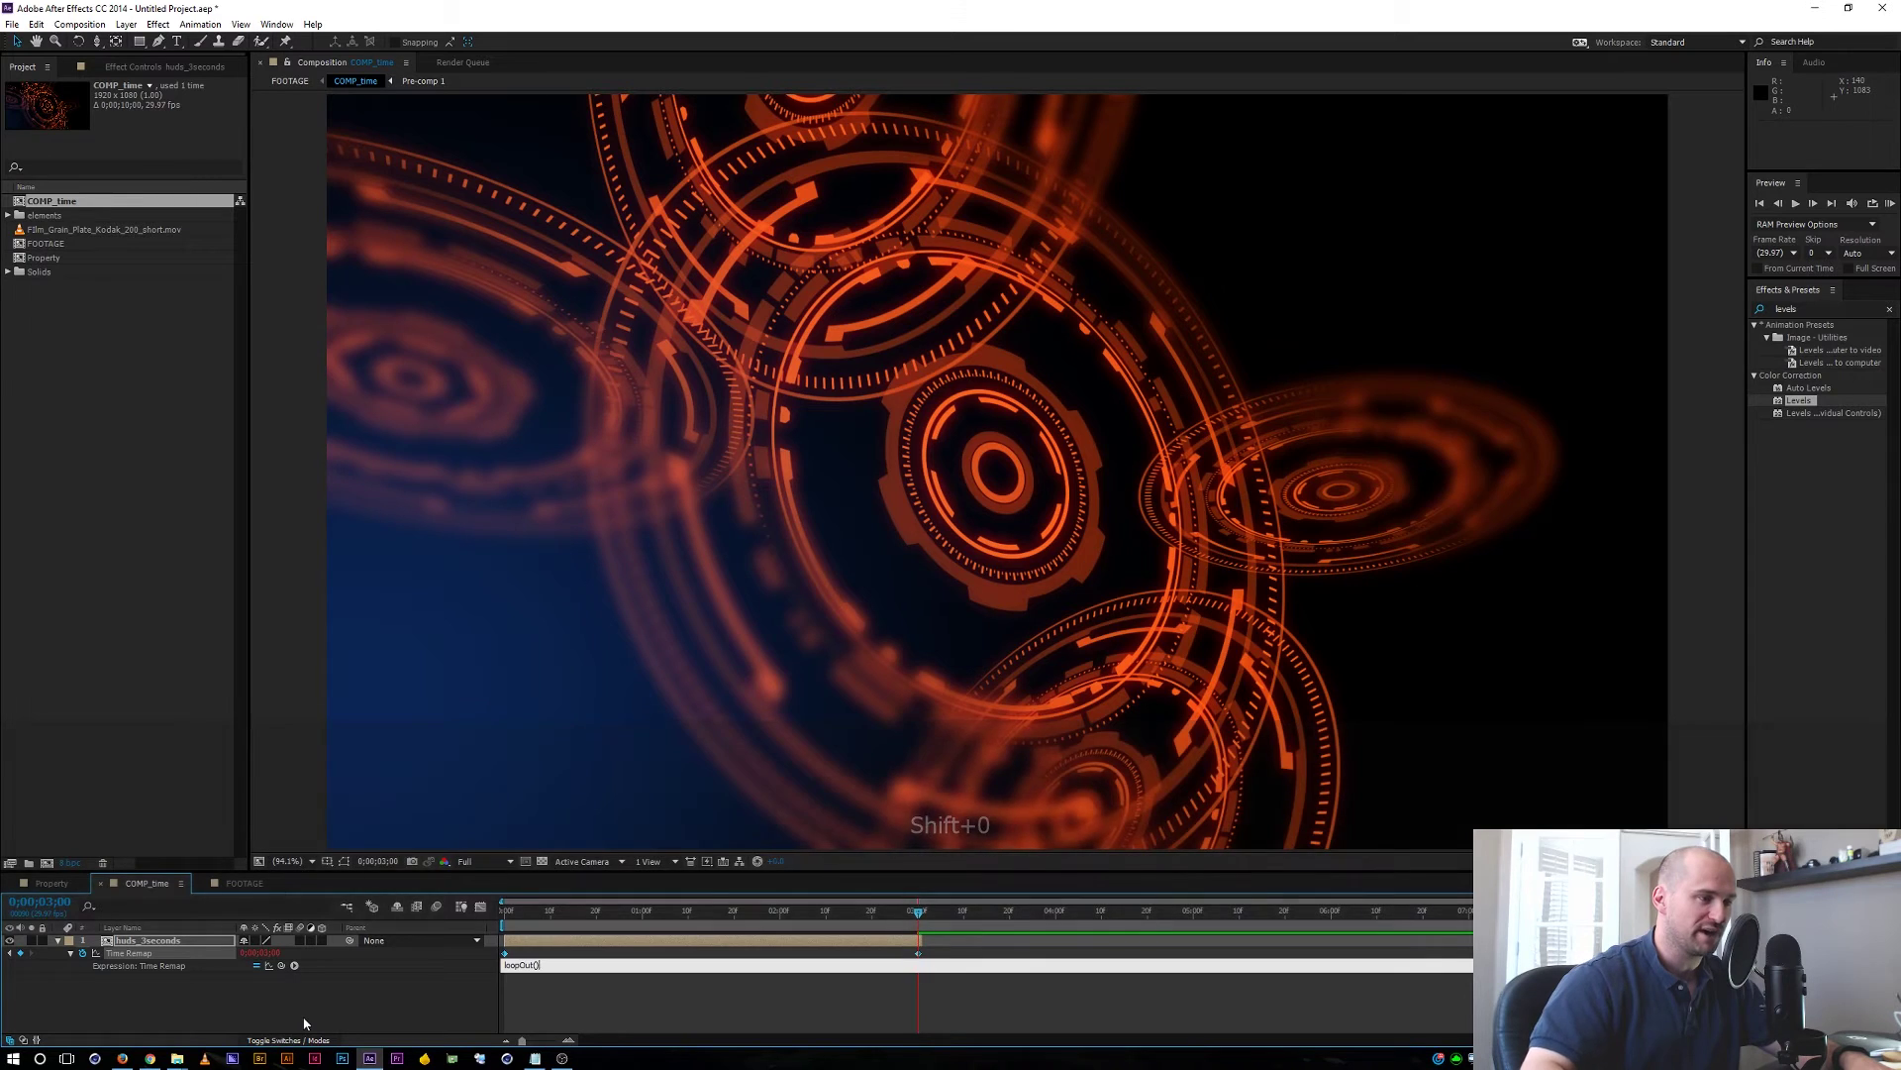
key(Return)
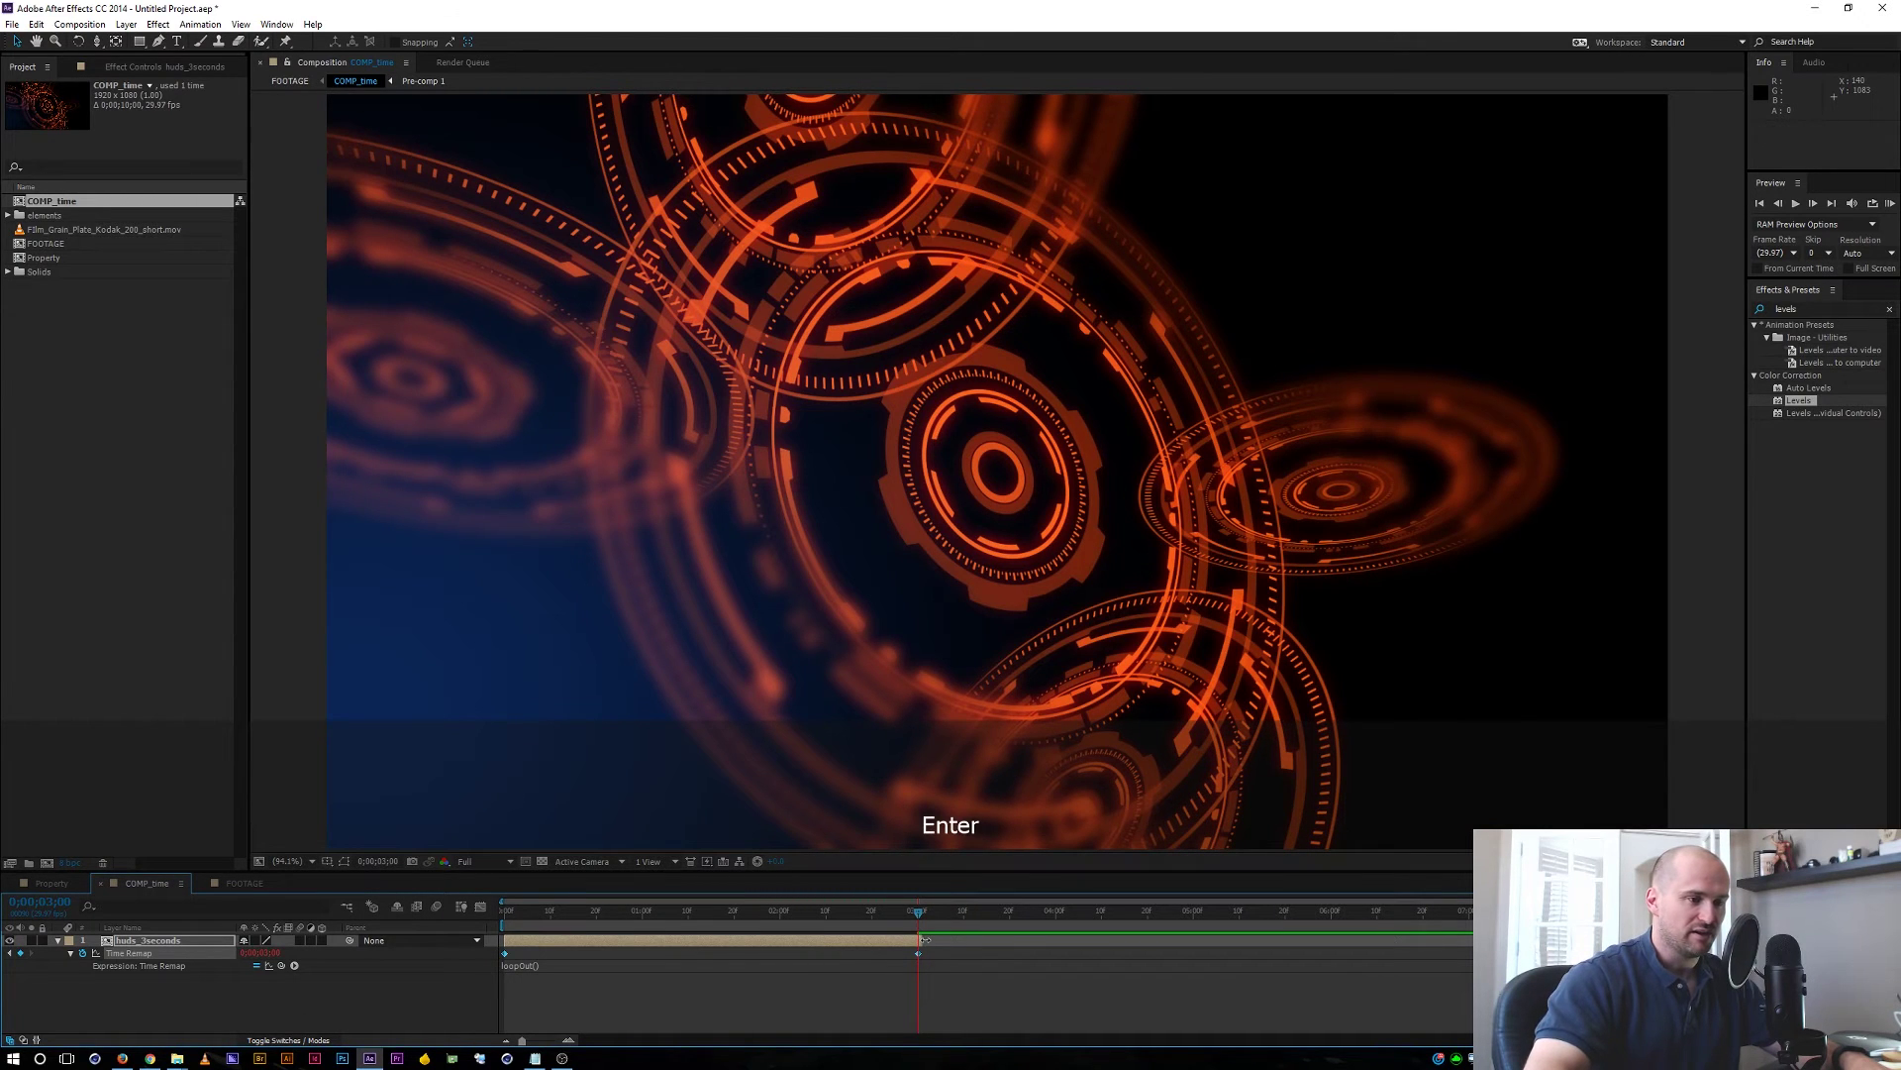
Extend the HUD layer to the comp's end and preview the loop past 3 seconds
drag(923, 939, 1473, 939)
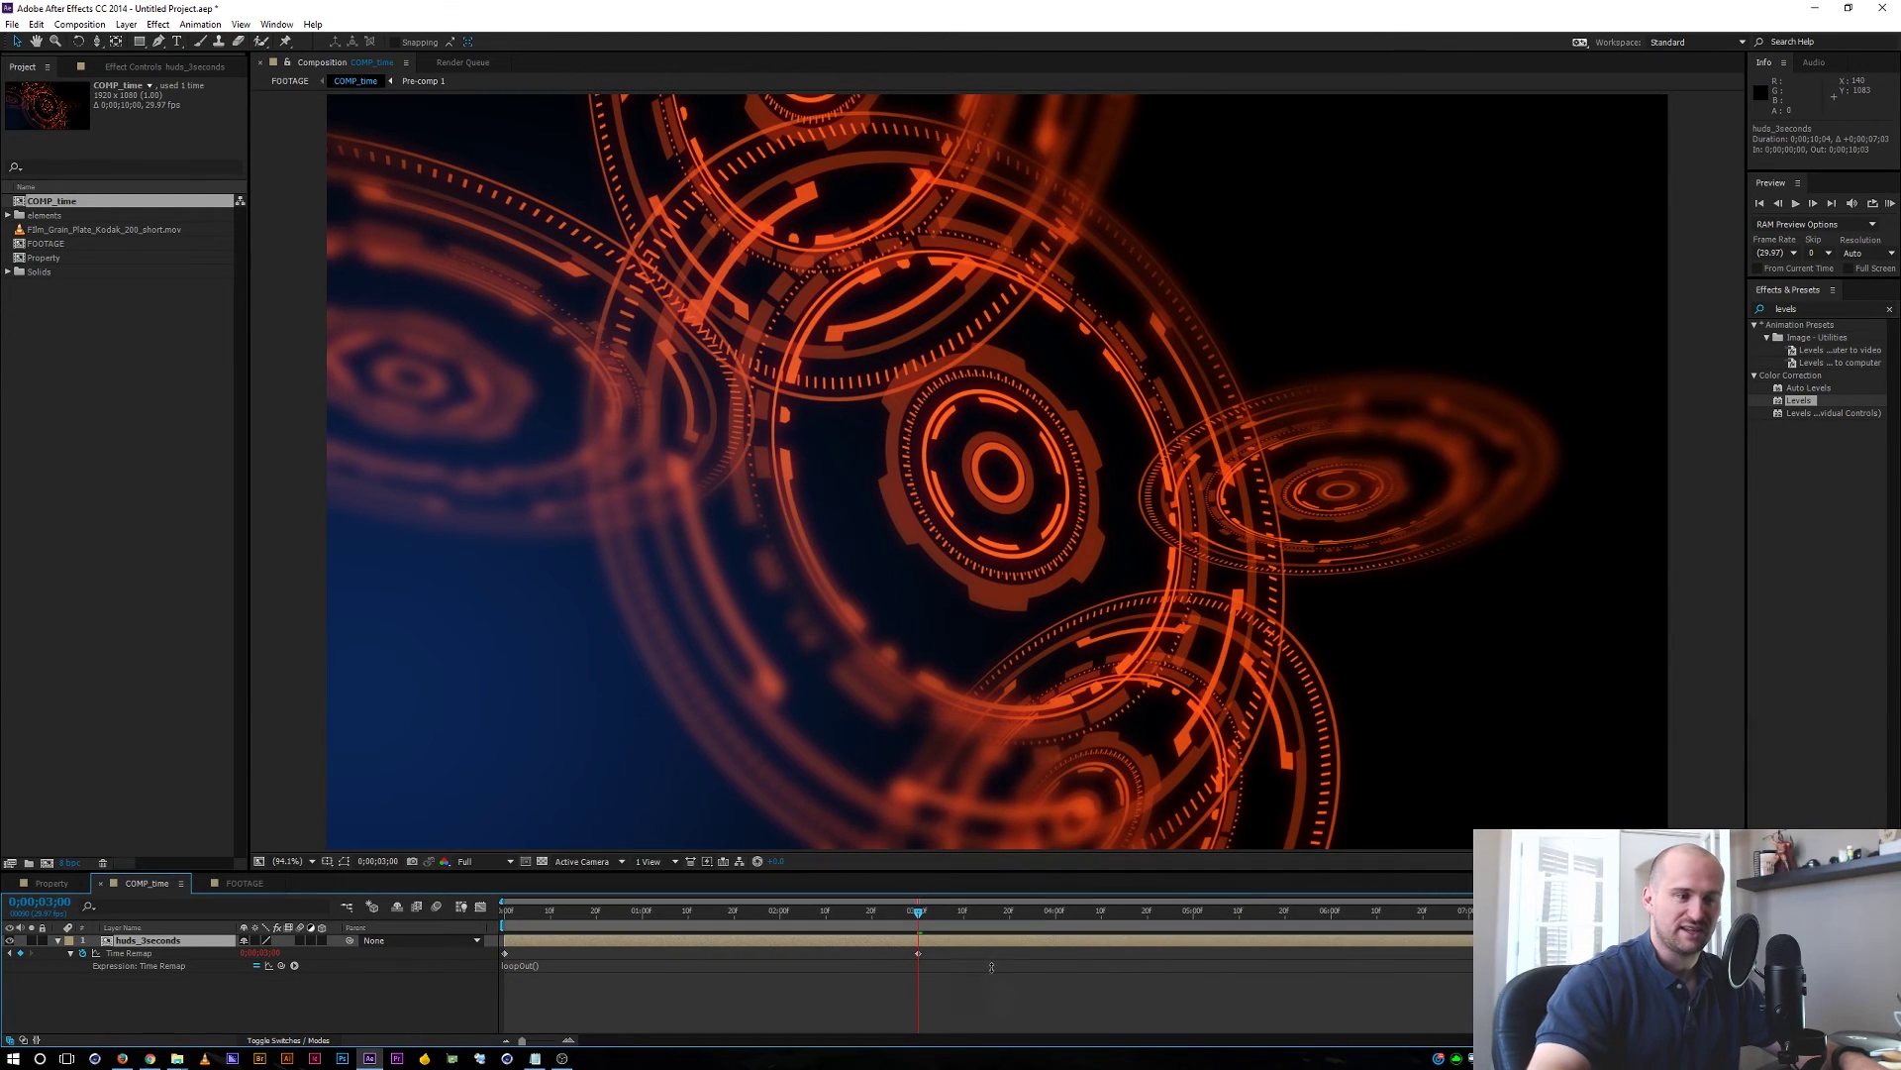
drag(916, 912, 1303, 913)
key(space)
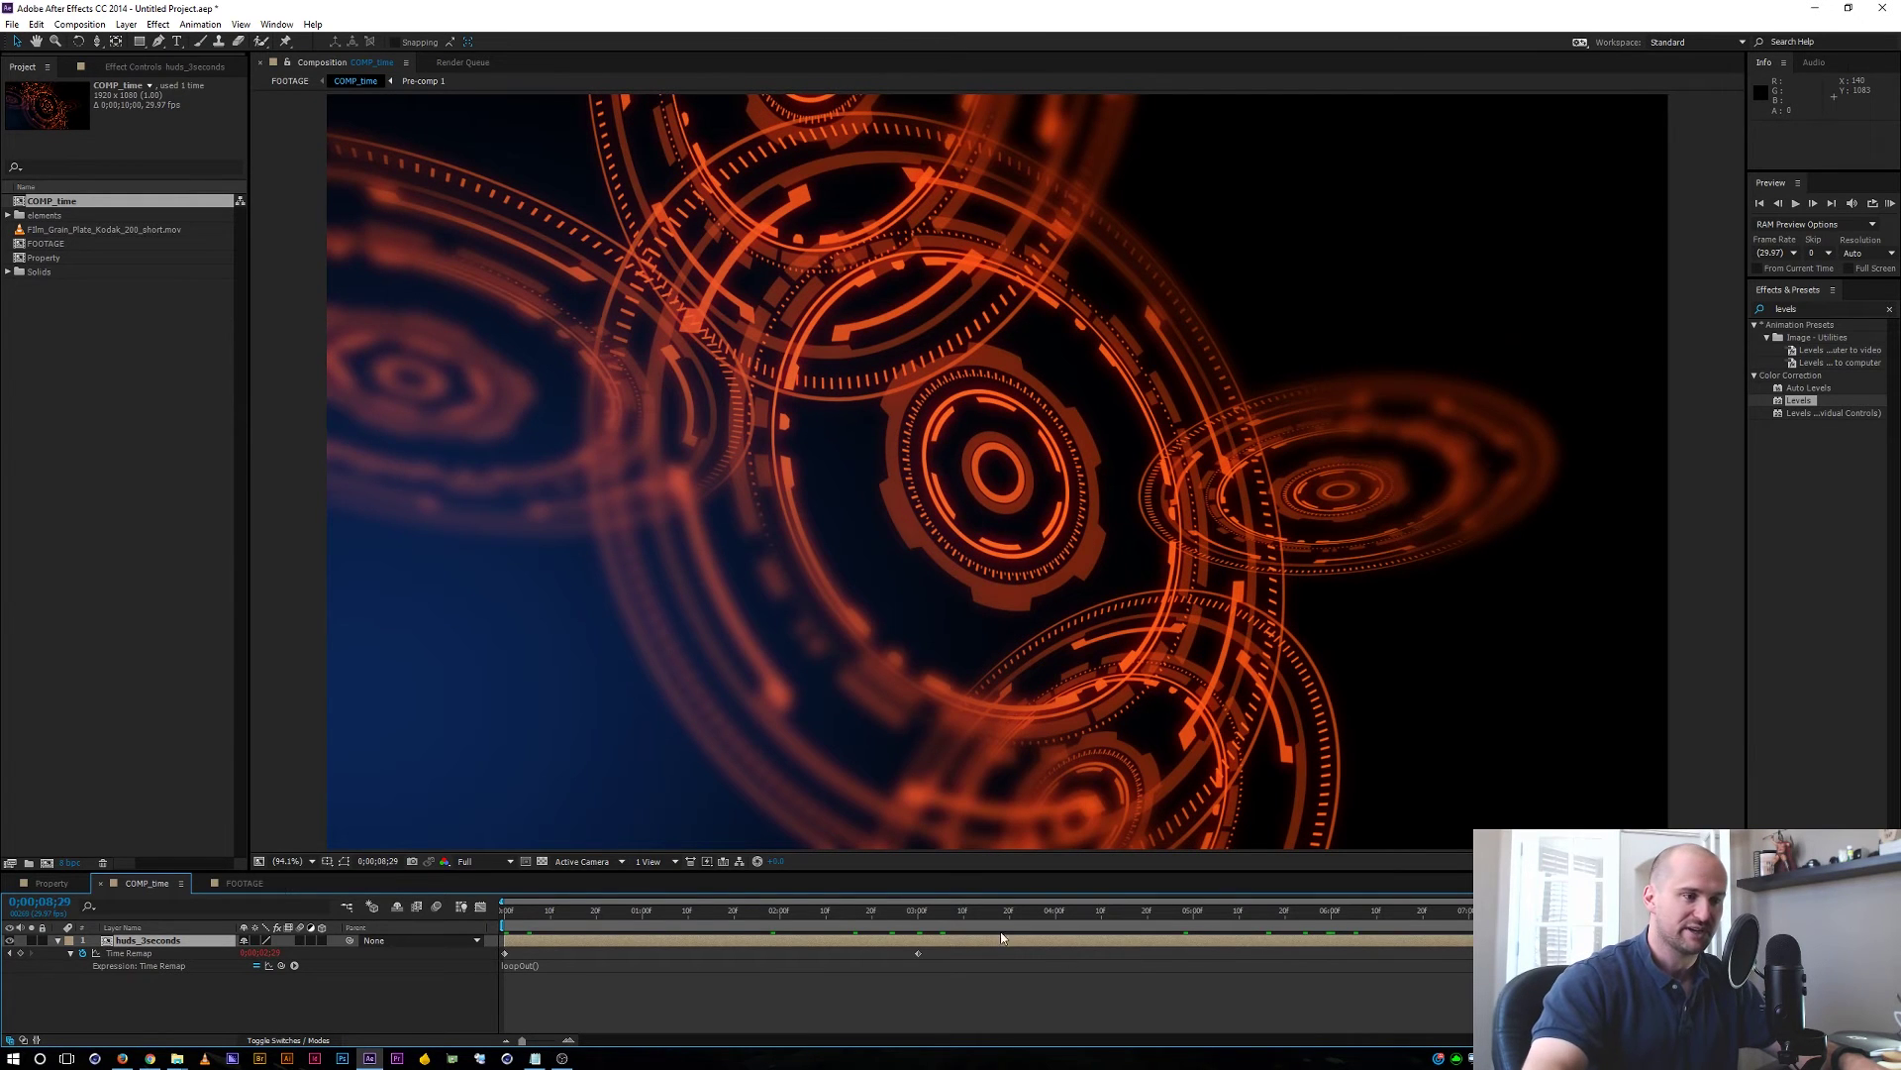
Drag Film_Grain_Plate_Kodak_200_short.mov into the FOOTAGE comp as the top layer
click(245, 882)
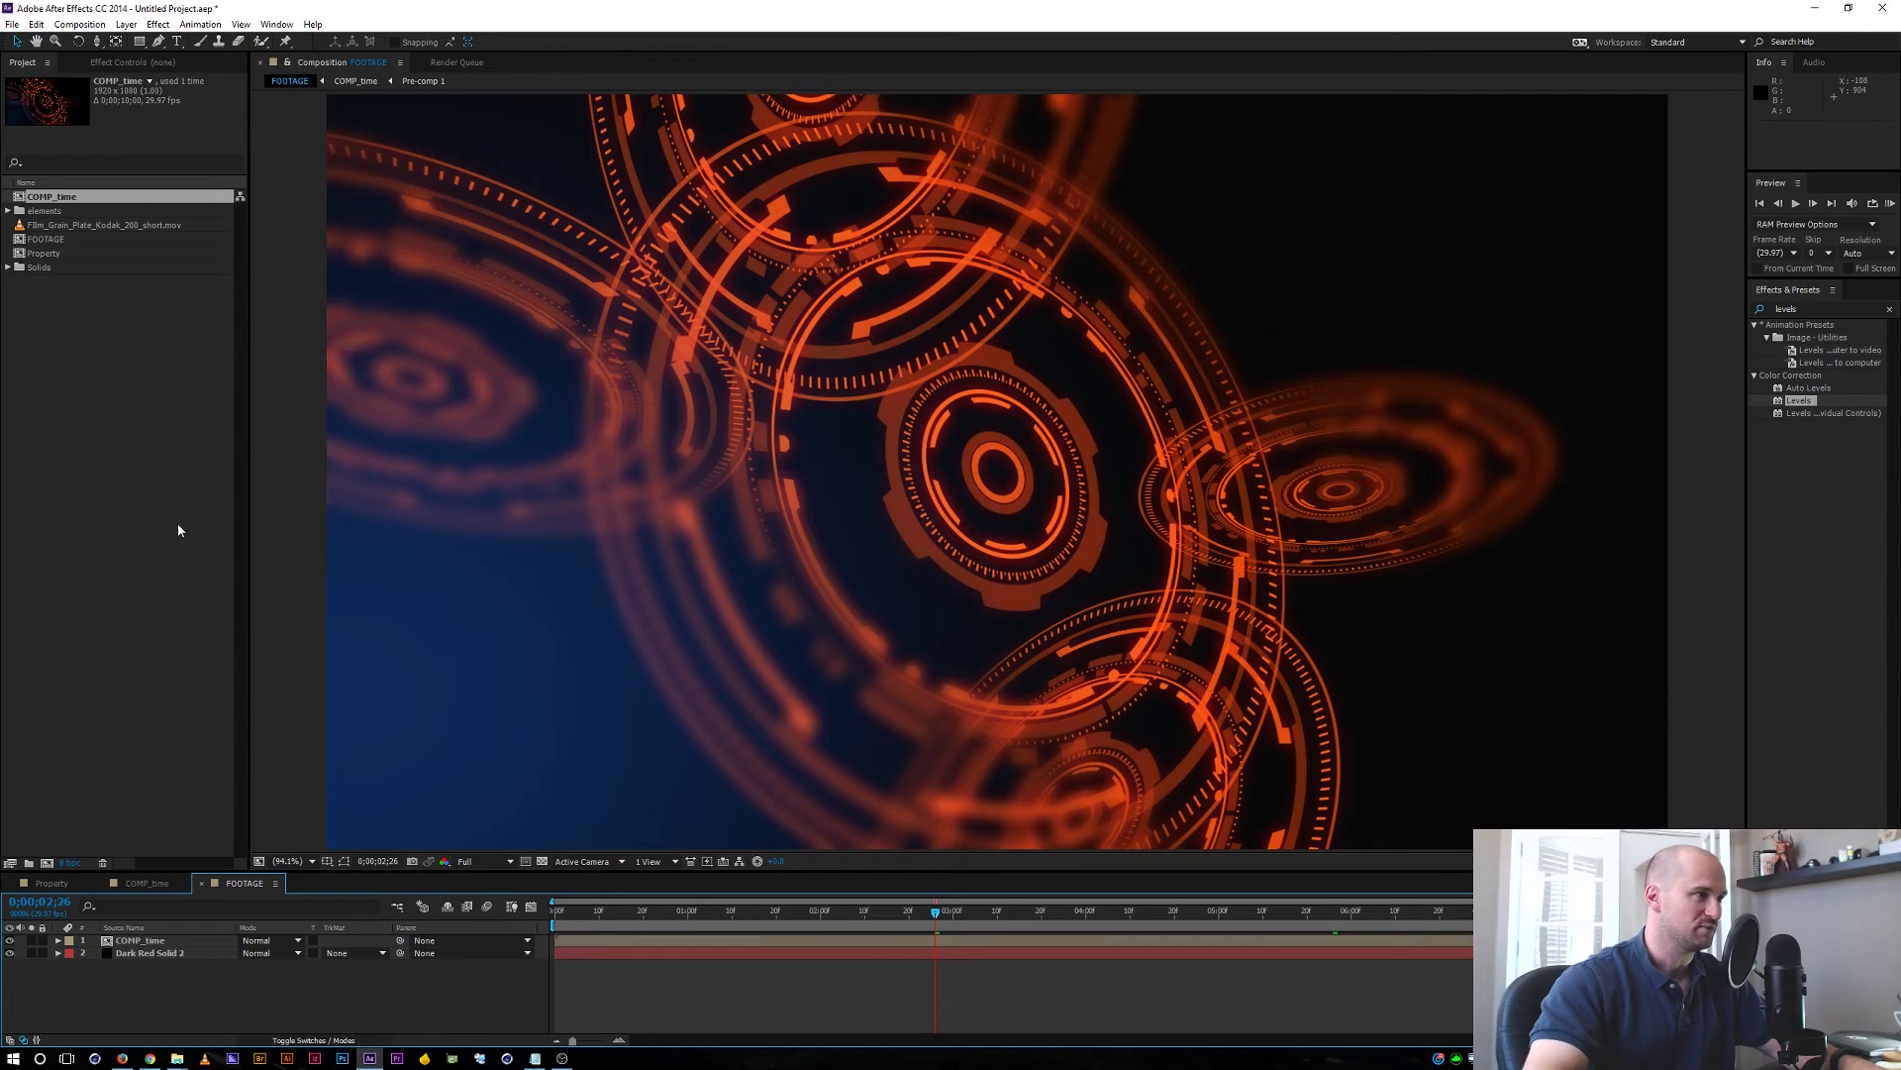
click(174, 405)
drag(41, 229, 150, 943)
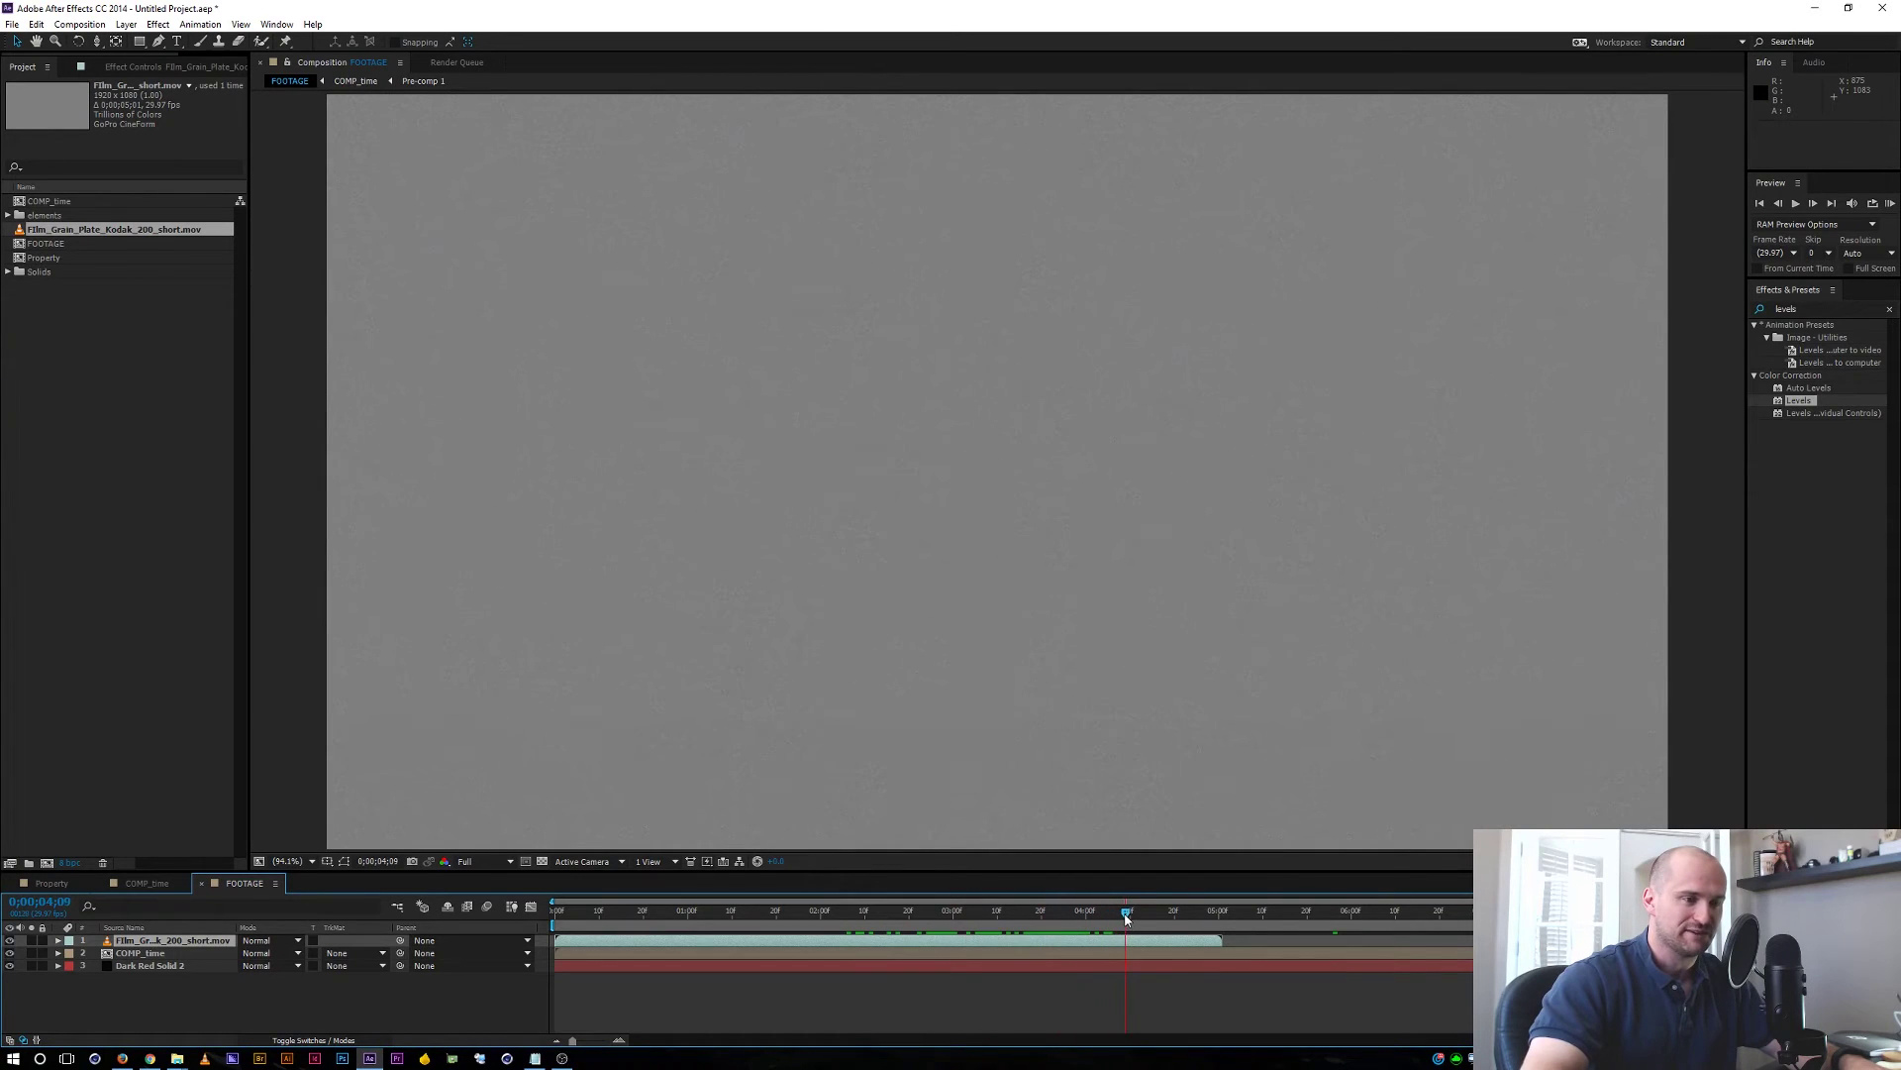
drag(1166, 923, 1200, 915)
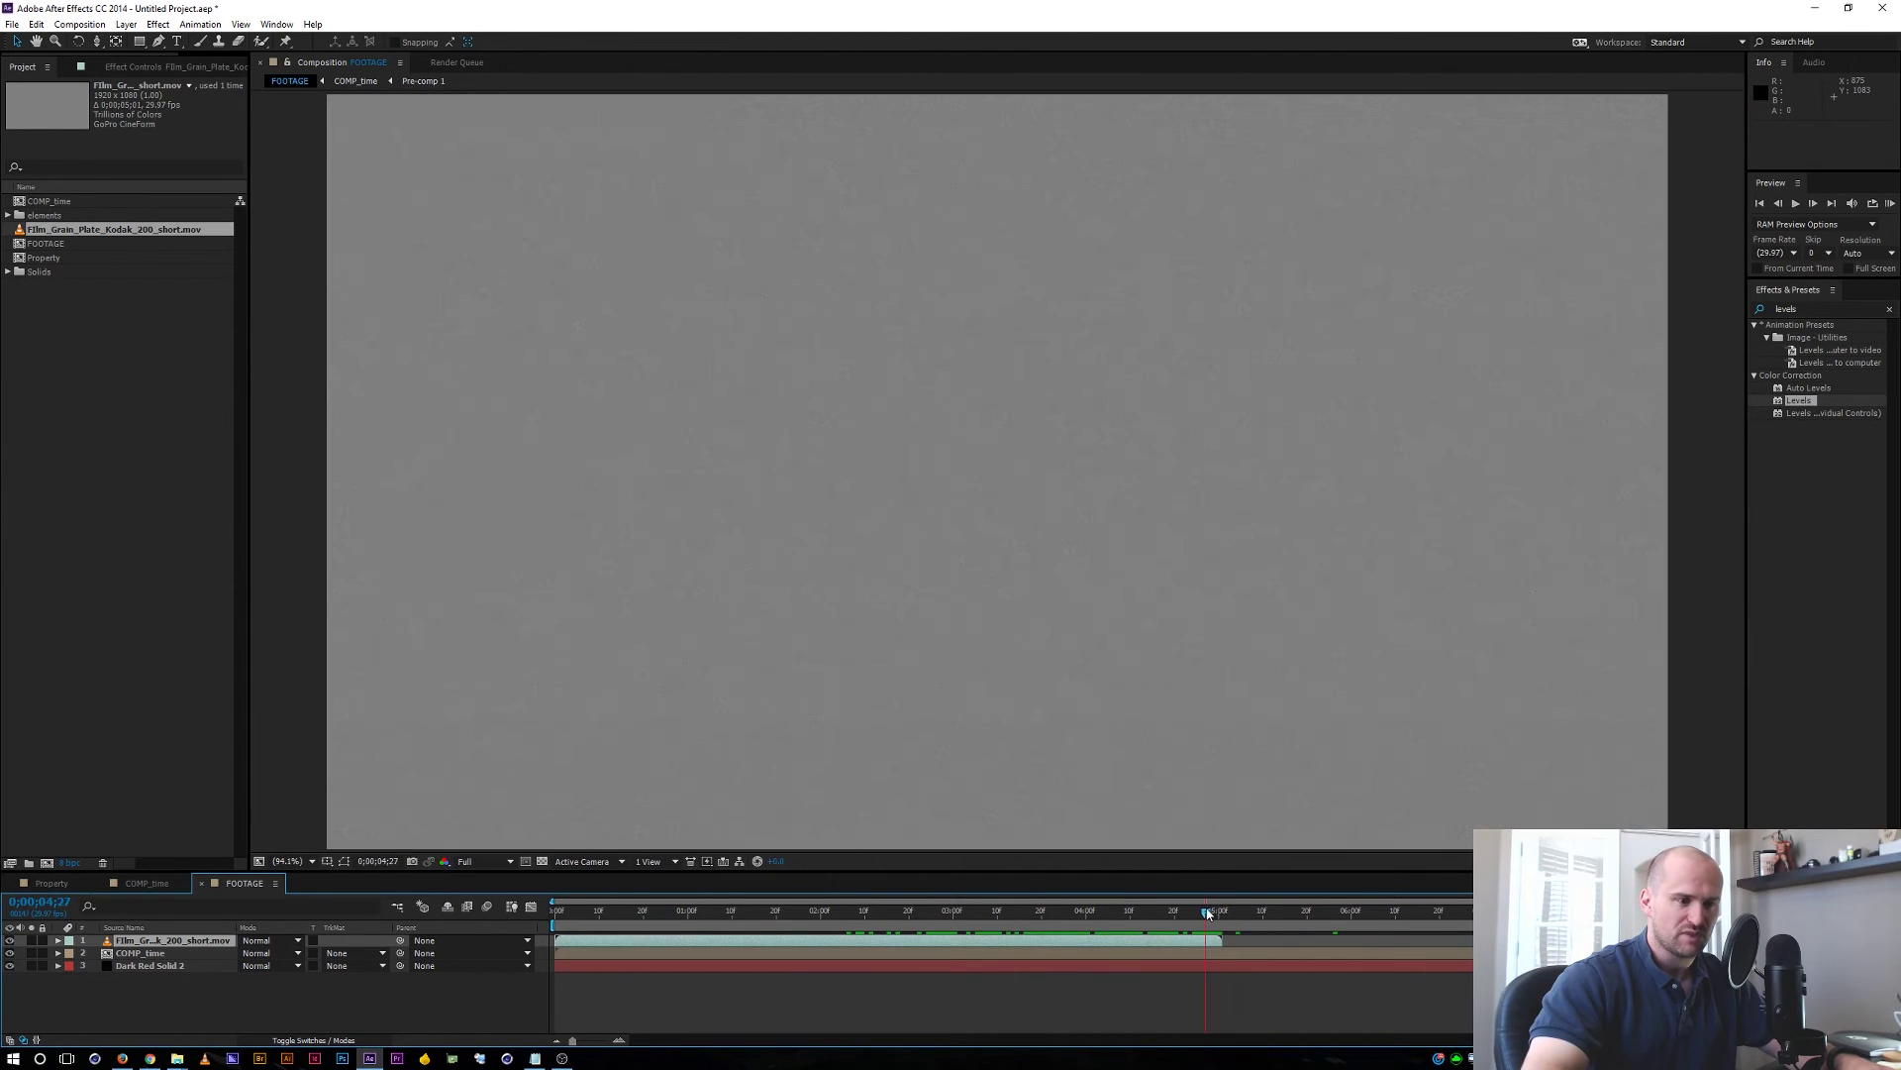
Enable Time Remapping on the film grain layer
drag(1207, 913, 1219, 913)
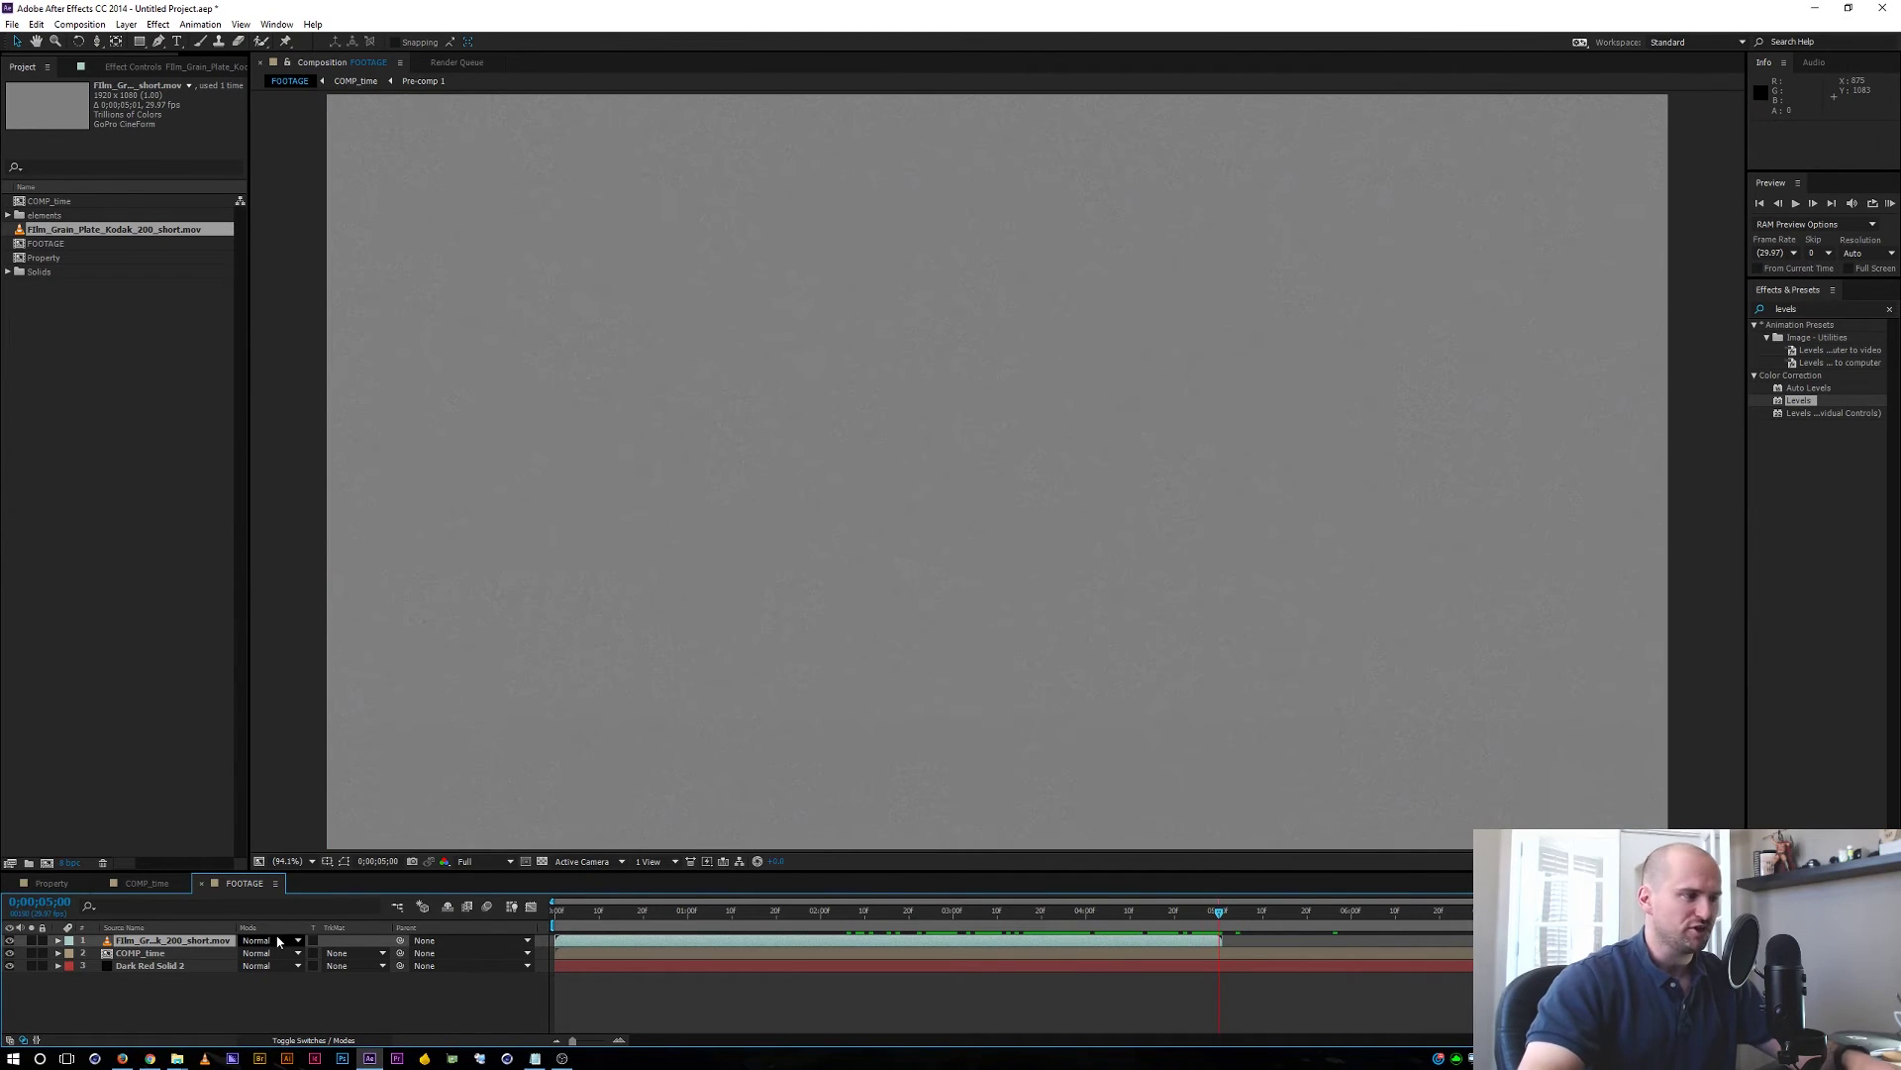
click(234, 993)
right_click(168, 946)
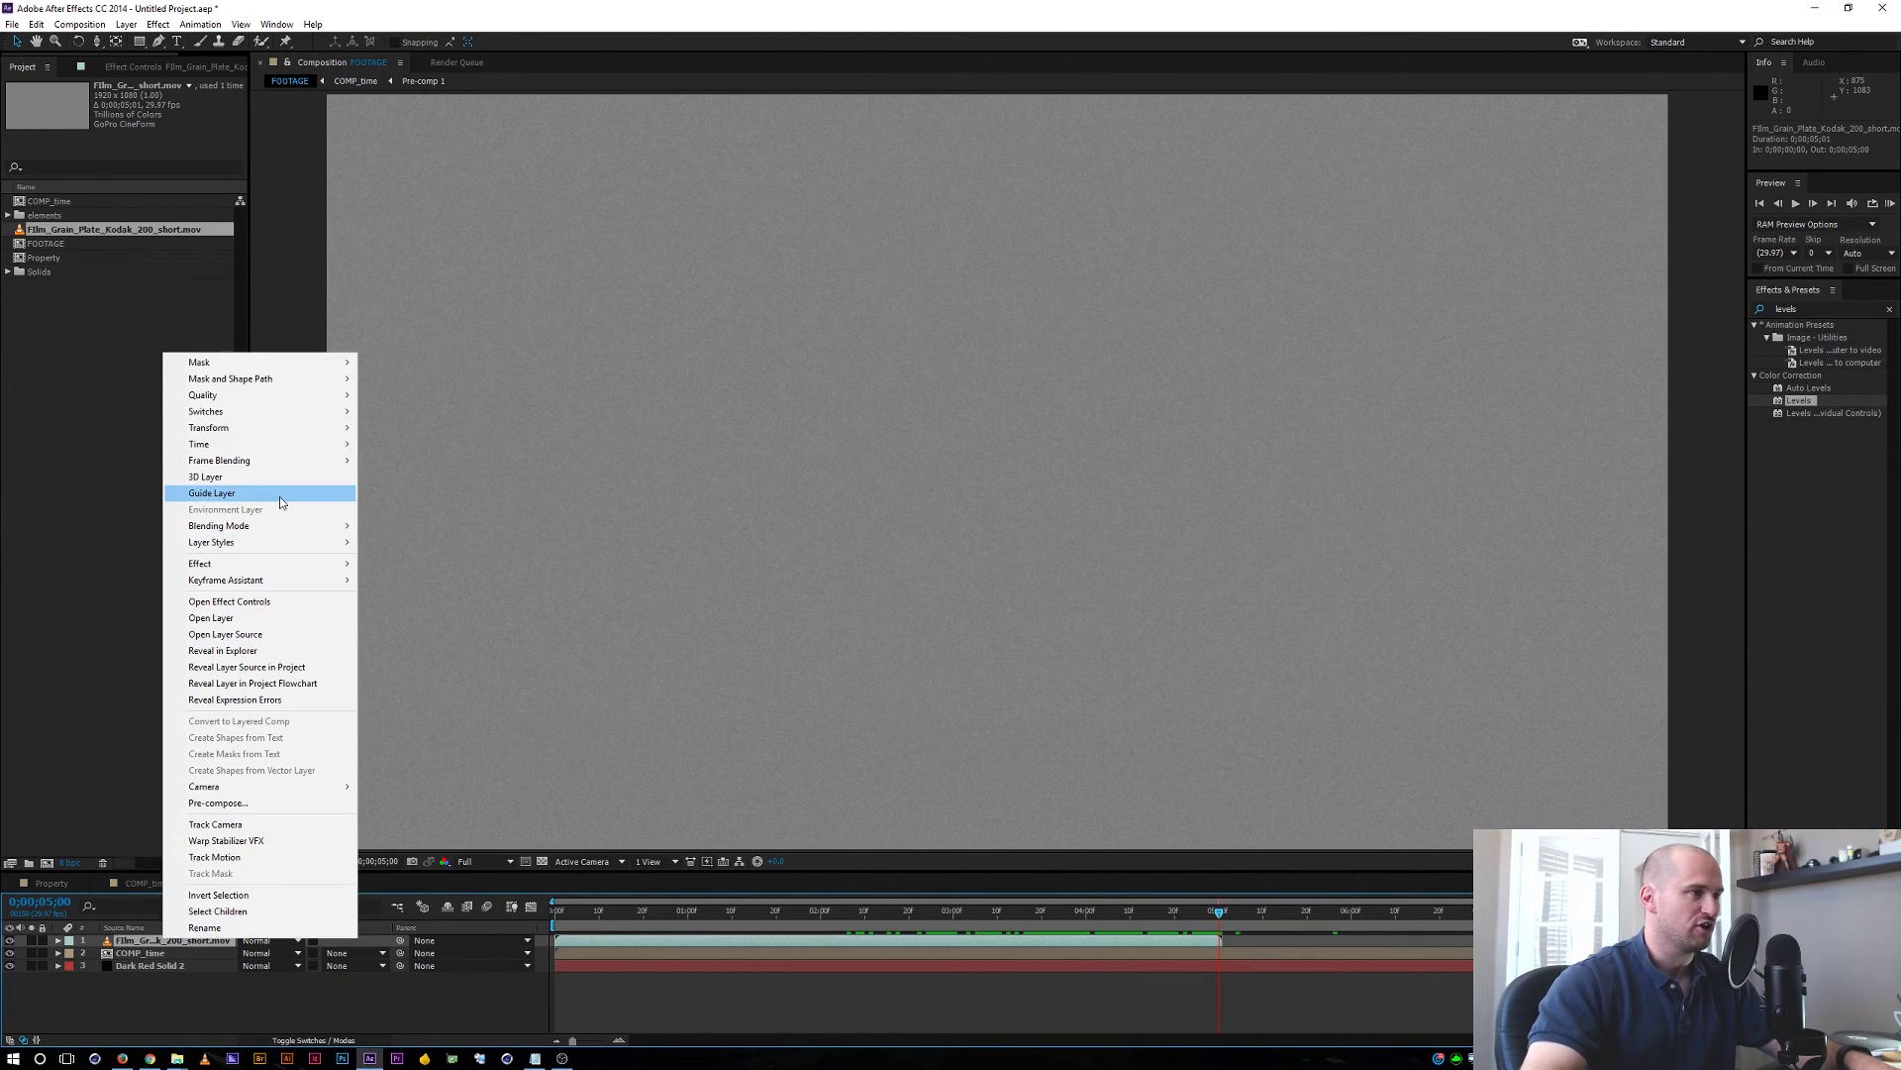
mouse_move(249, 445)
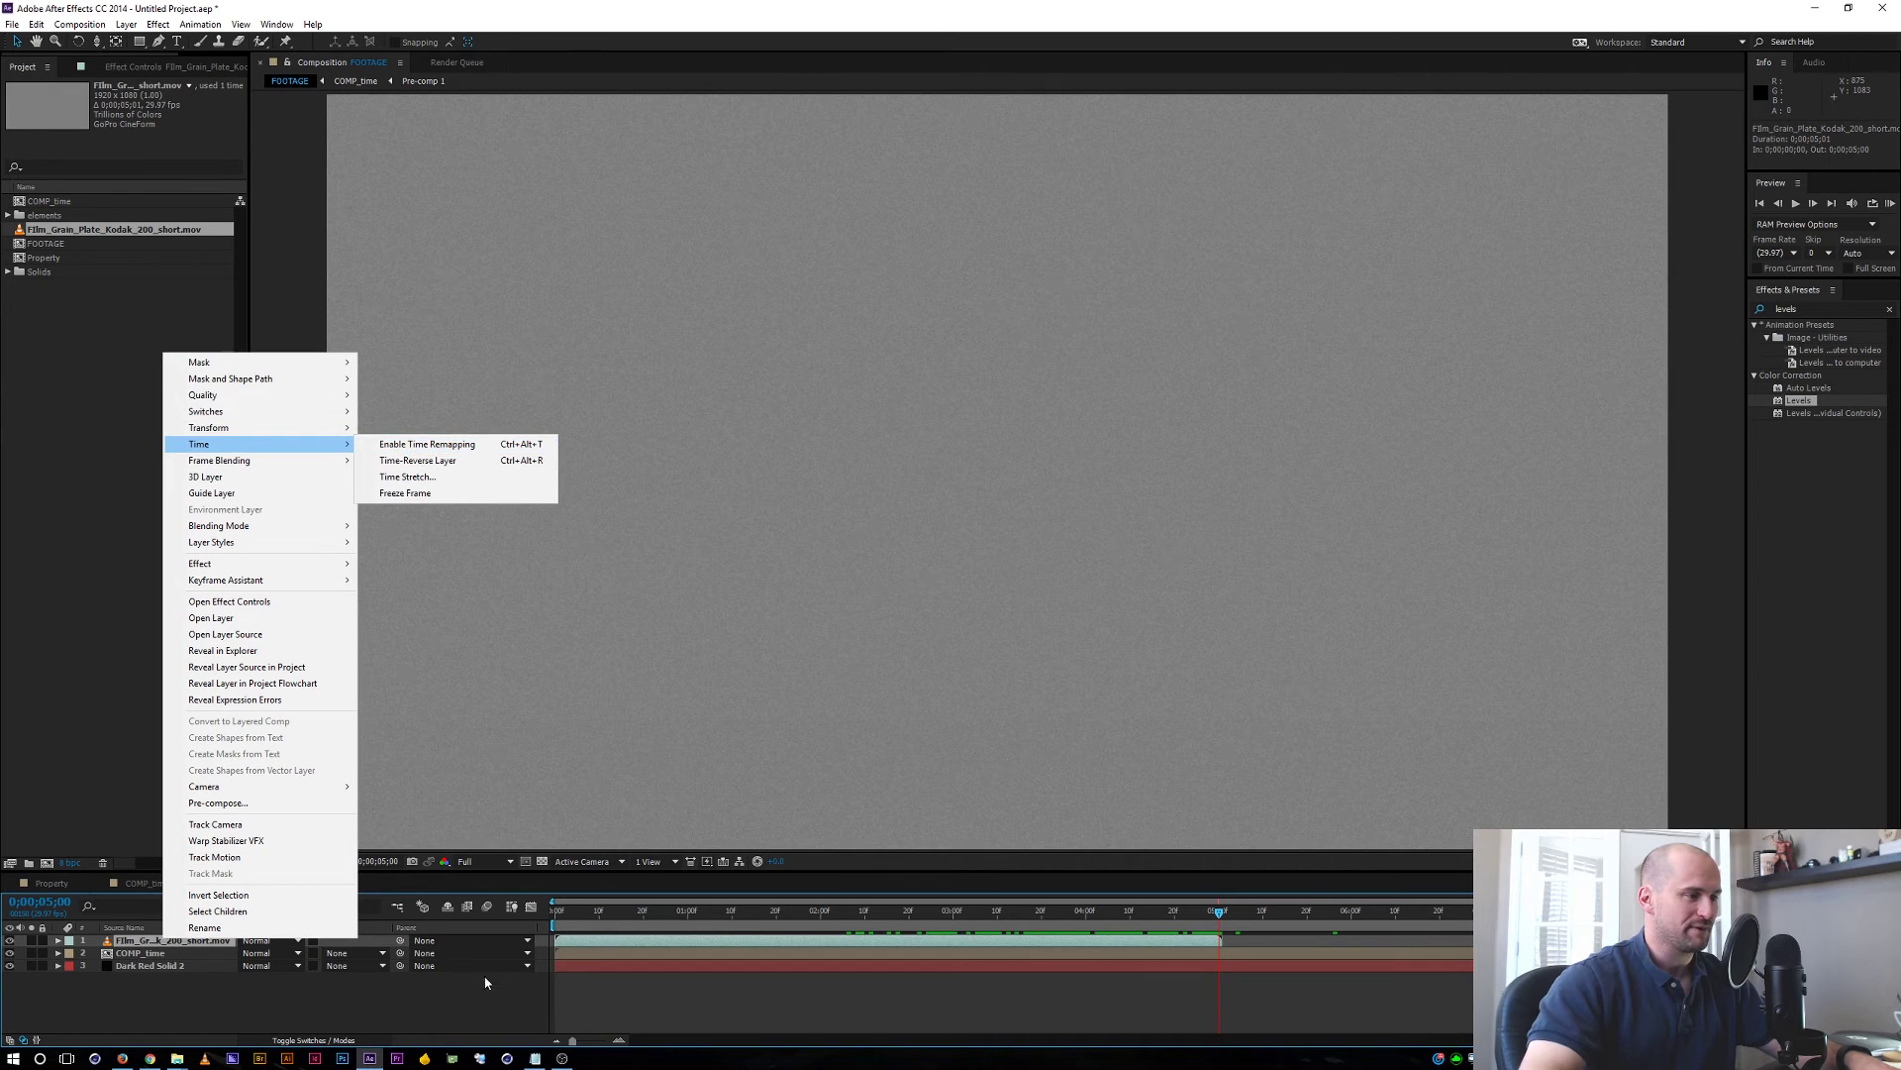
click(400, 448)
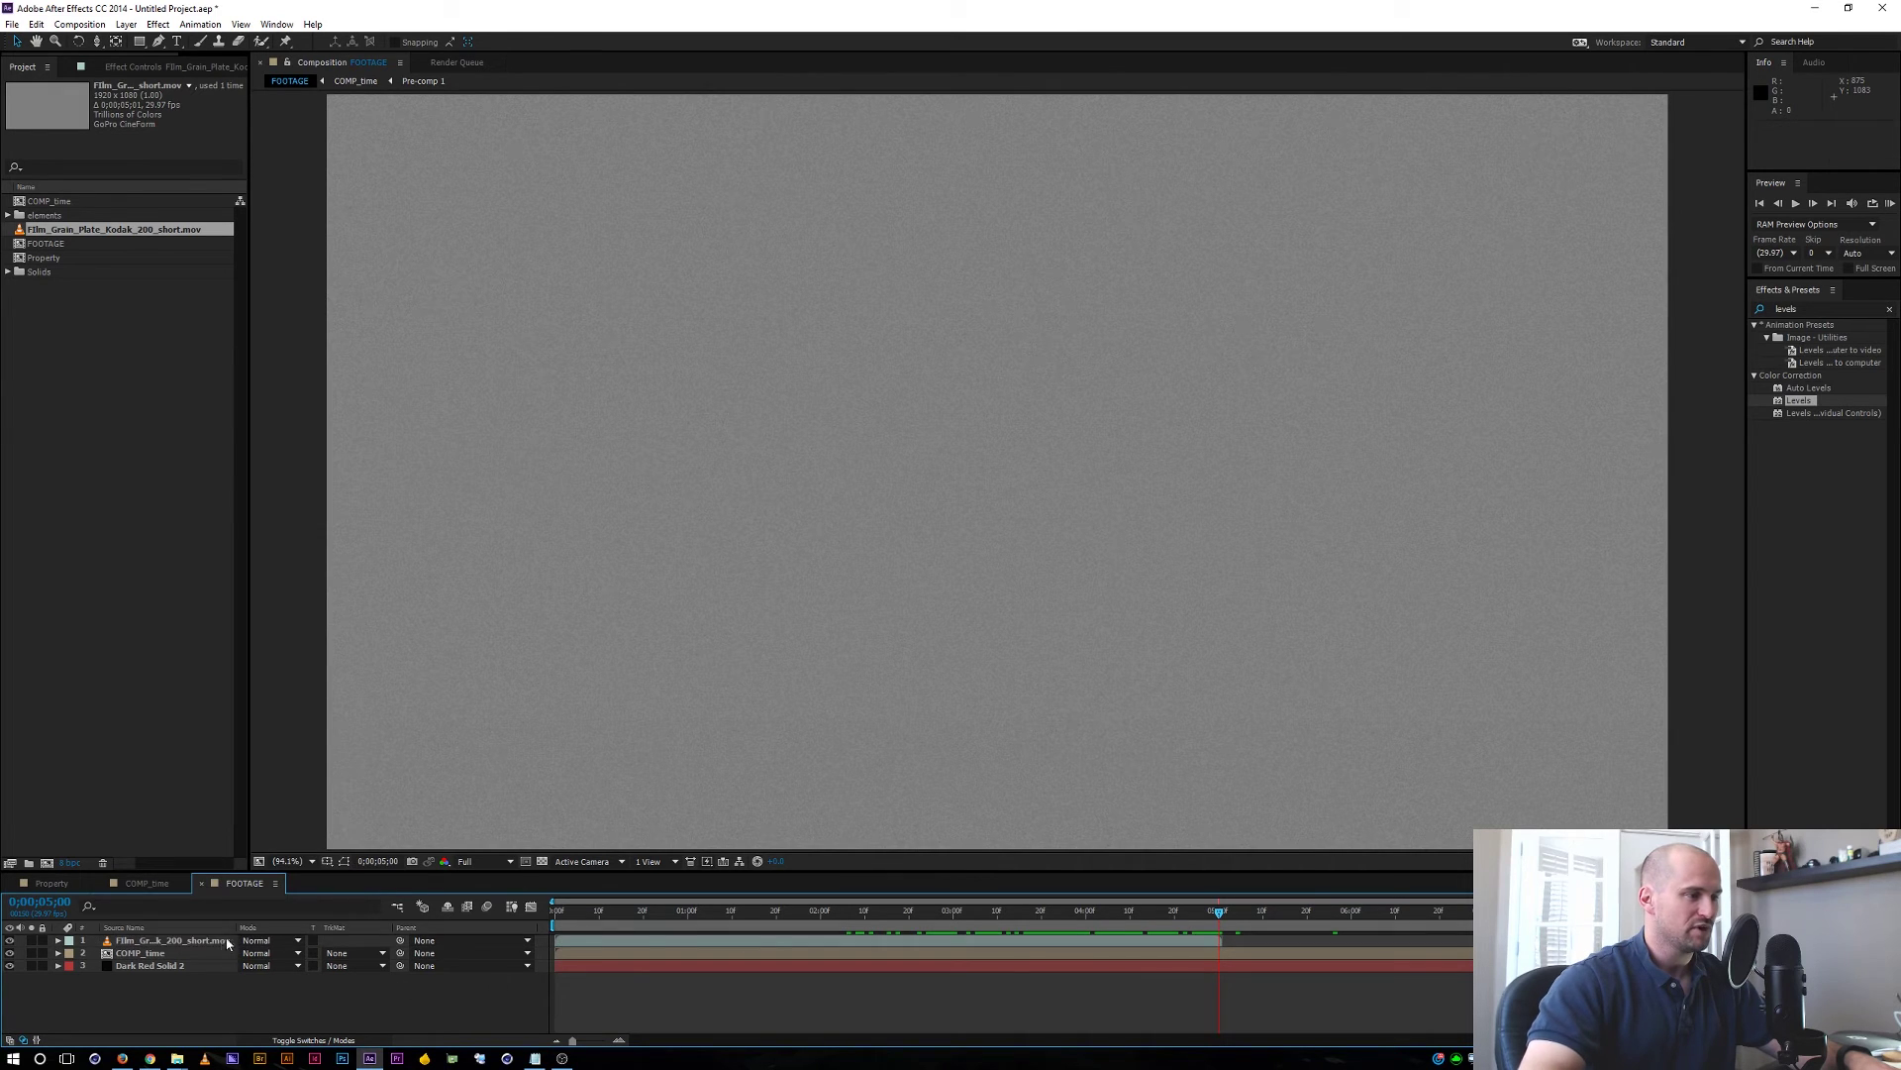
Set the grain footage's Interpret Footage loop count to 100
right_click(111, 231)
mouse_move(210, 336)
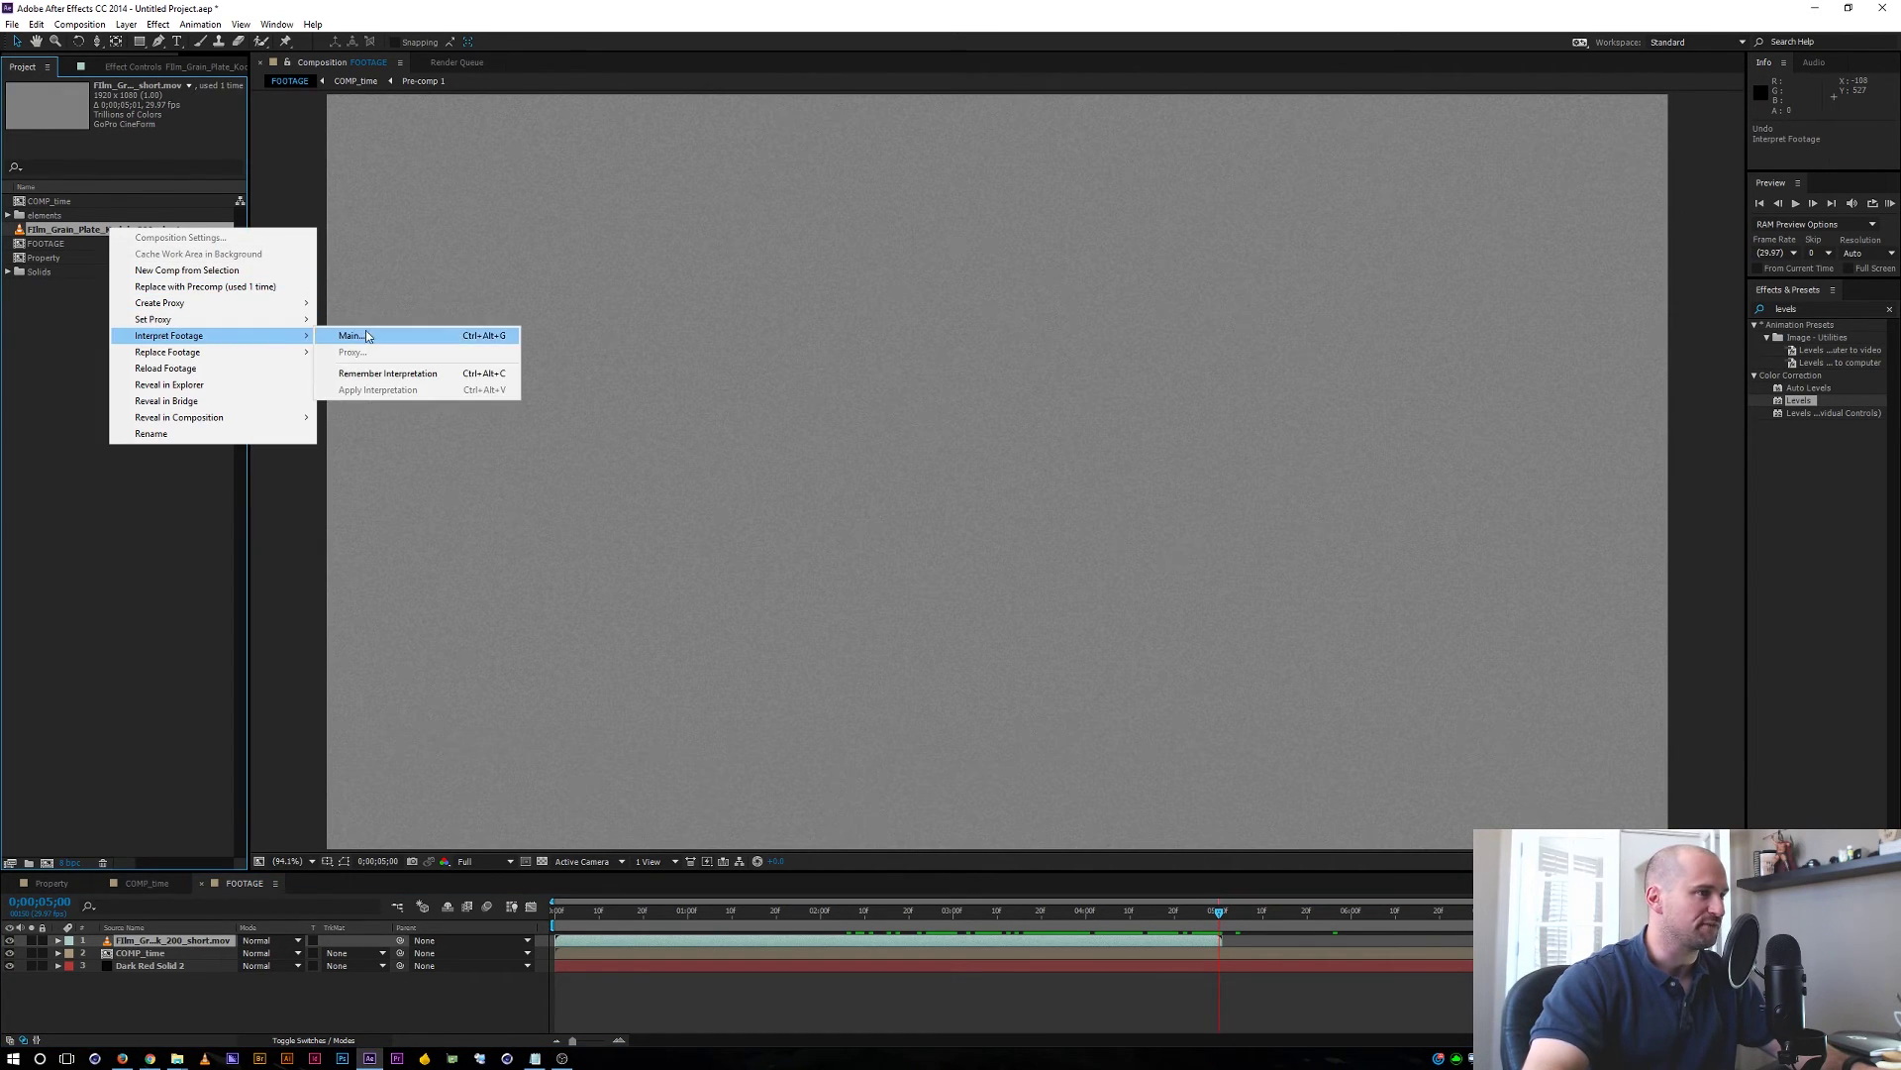
click(368, 338)
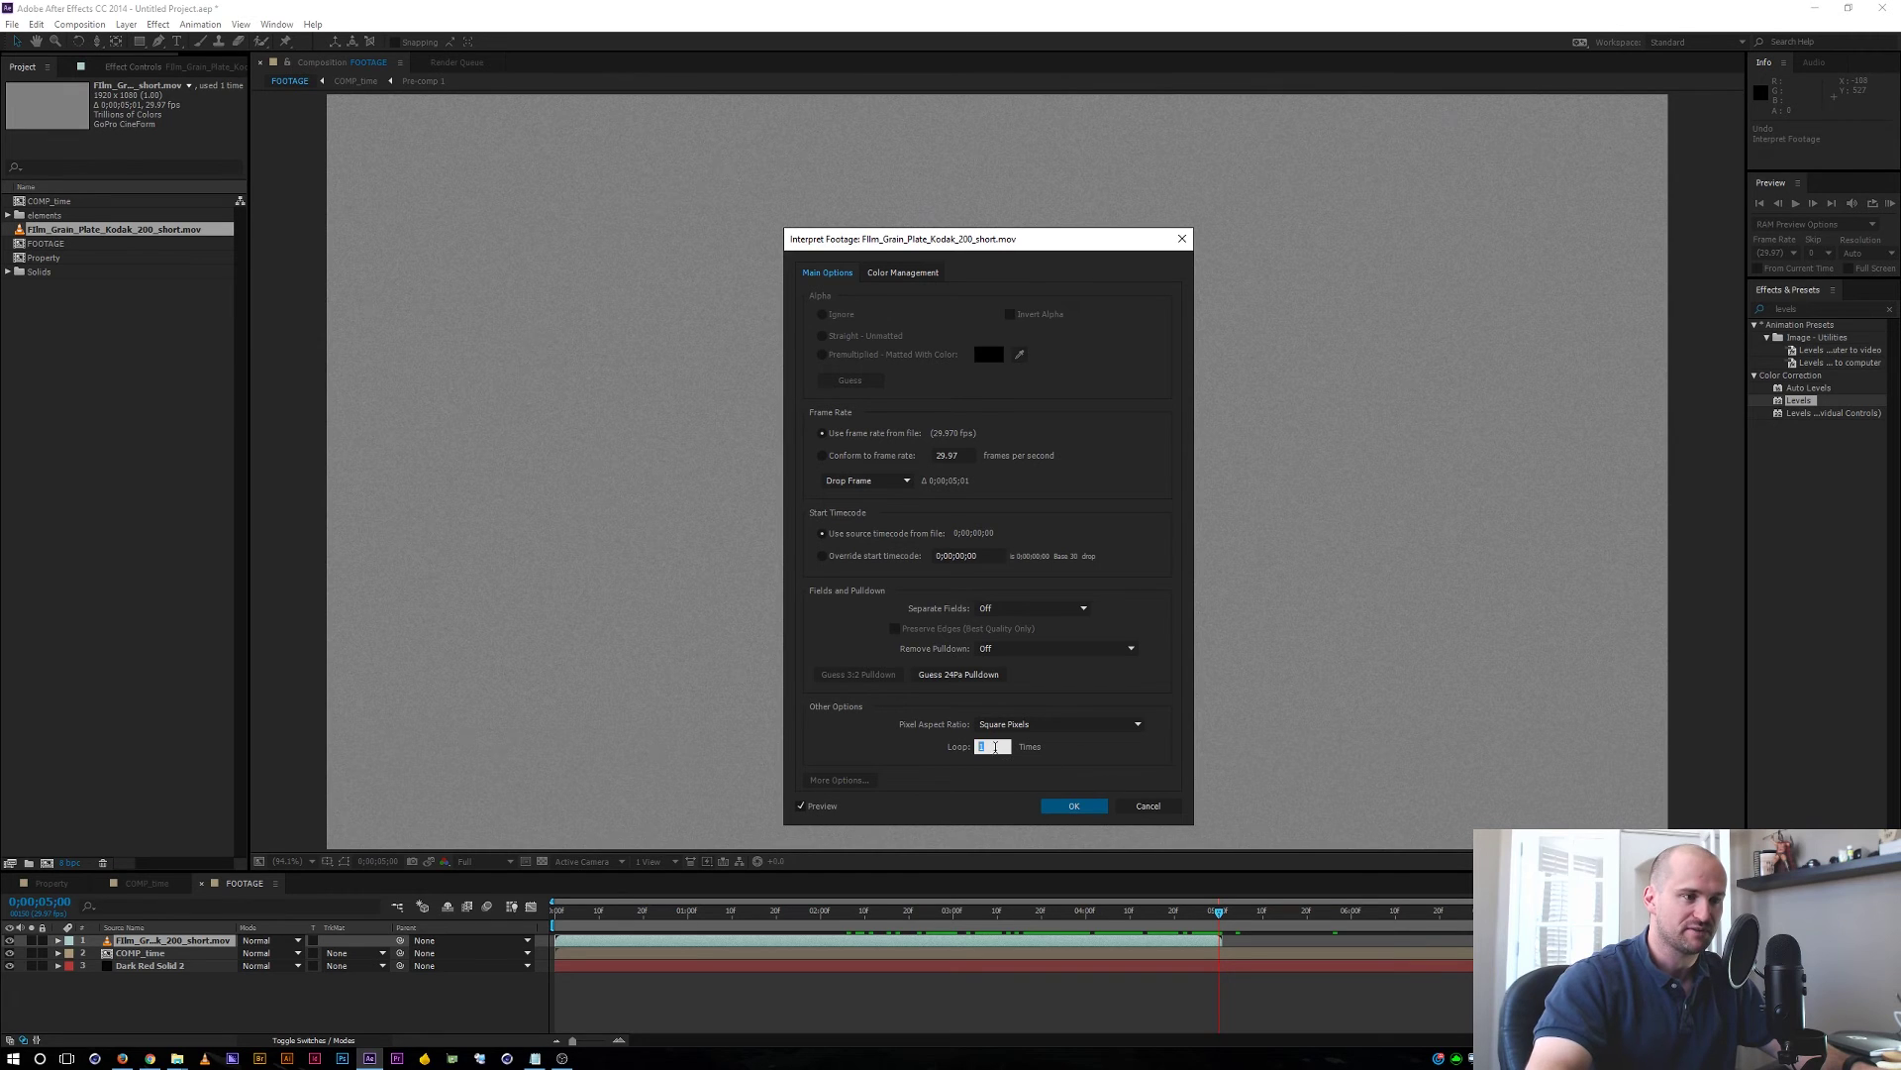
text(100)
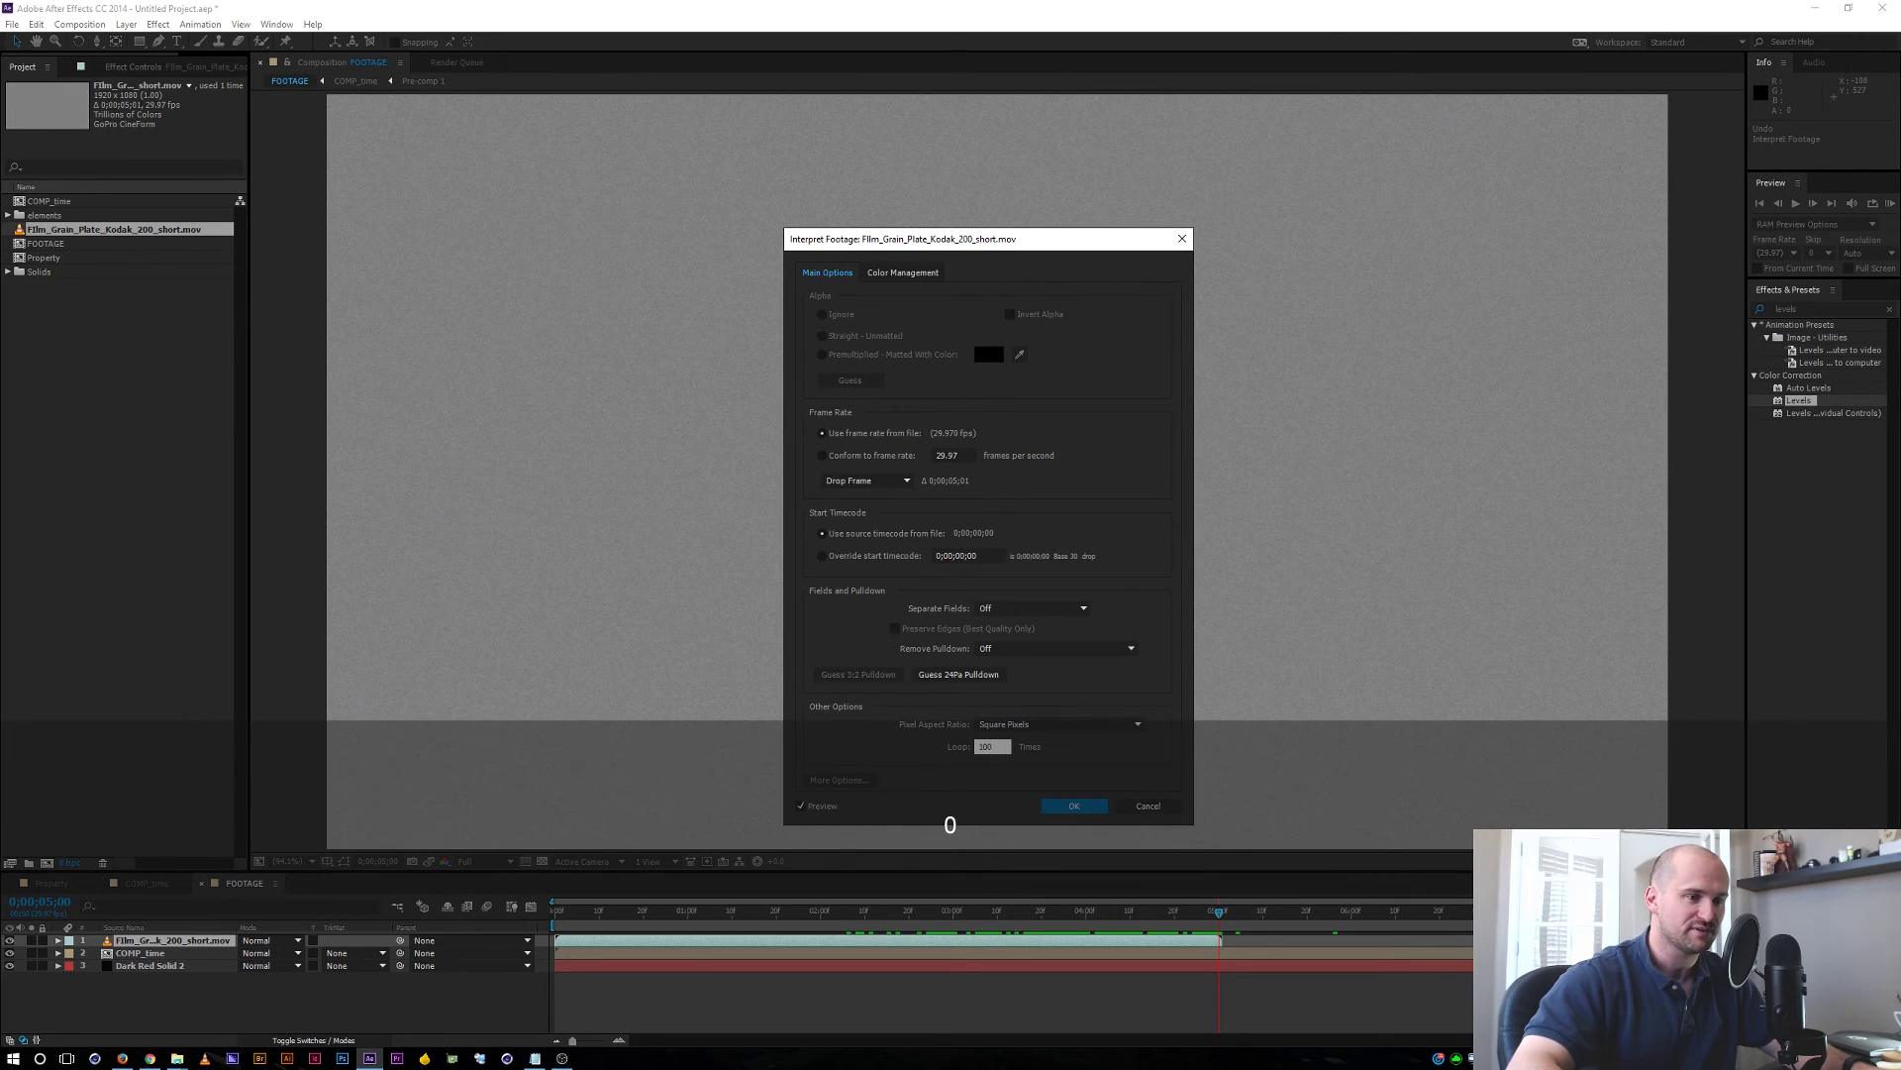
key(Return)
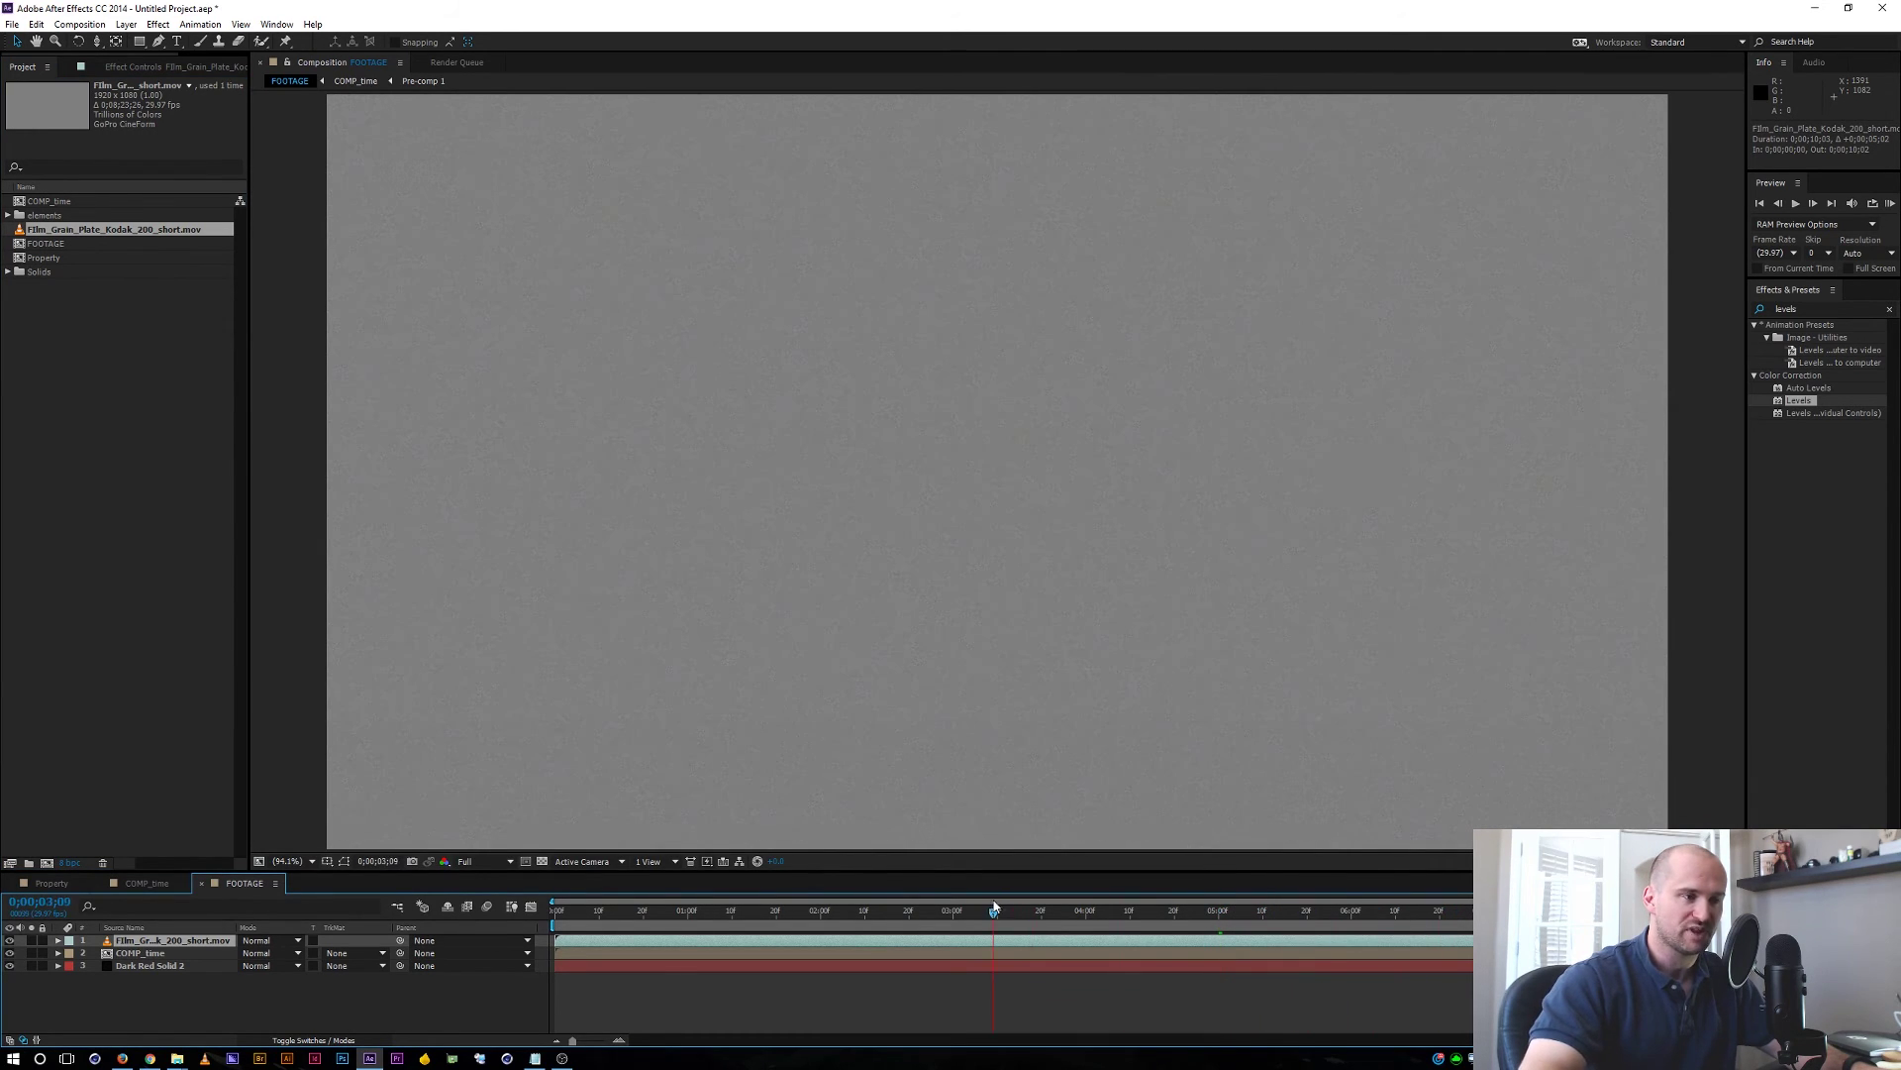
Set the grain layer's blend mode to Overlay and scrub to review grain over the HUD
click(297, 940)
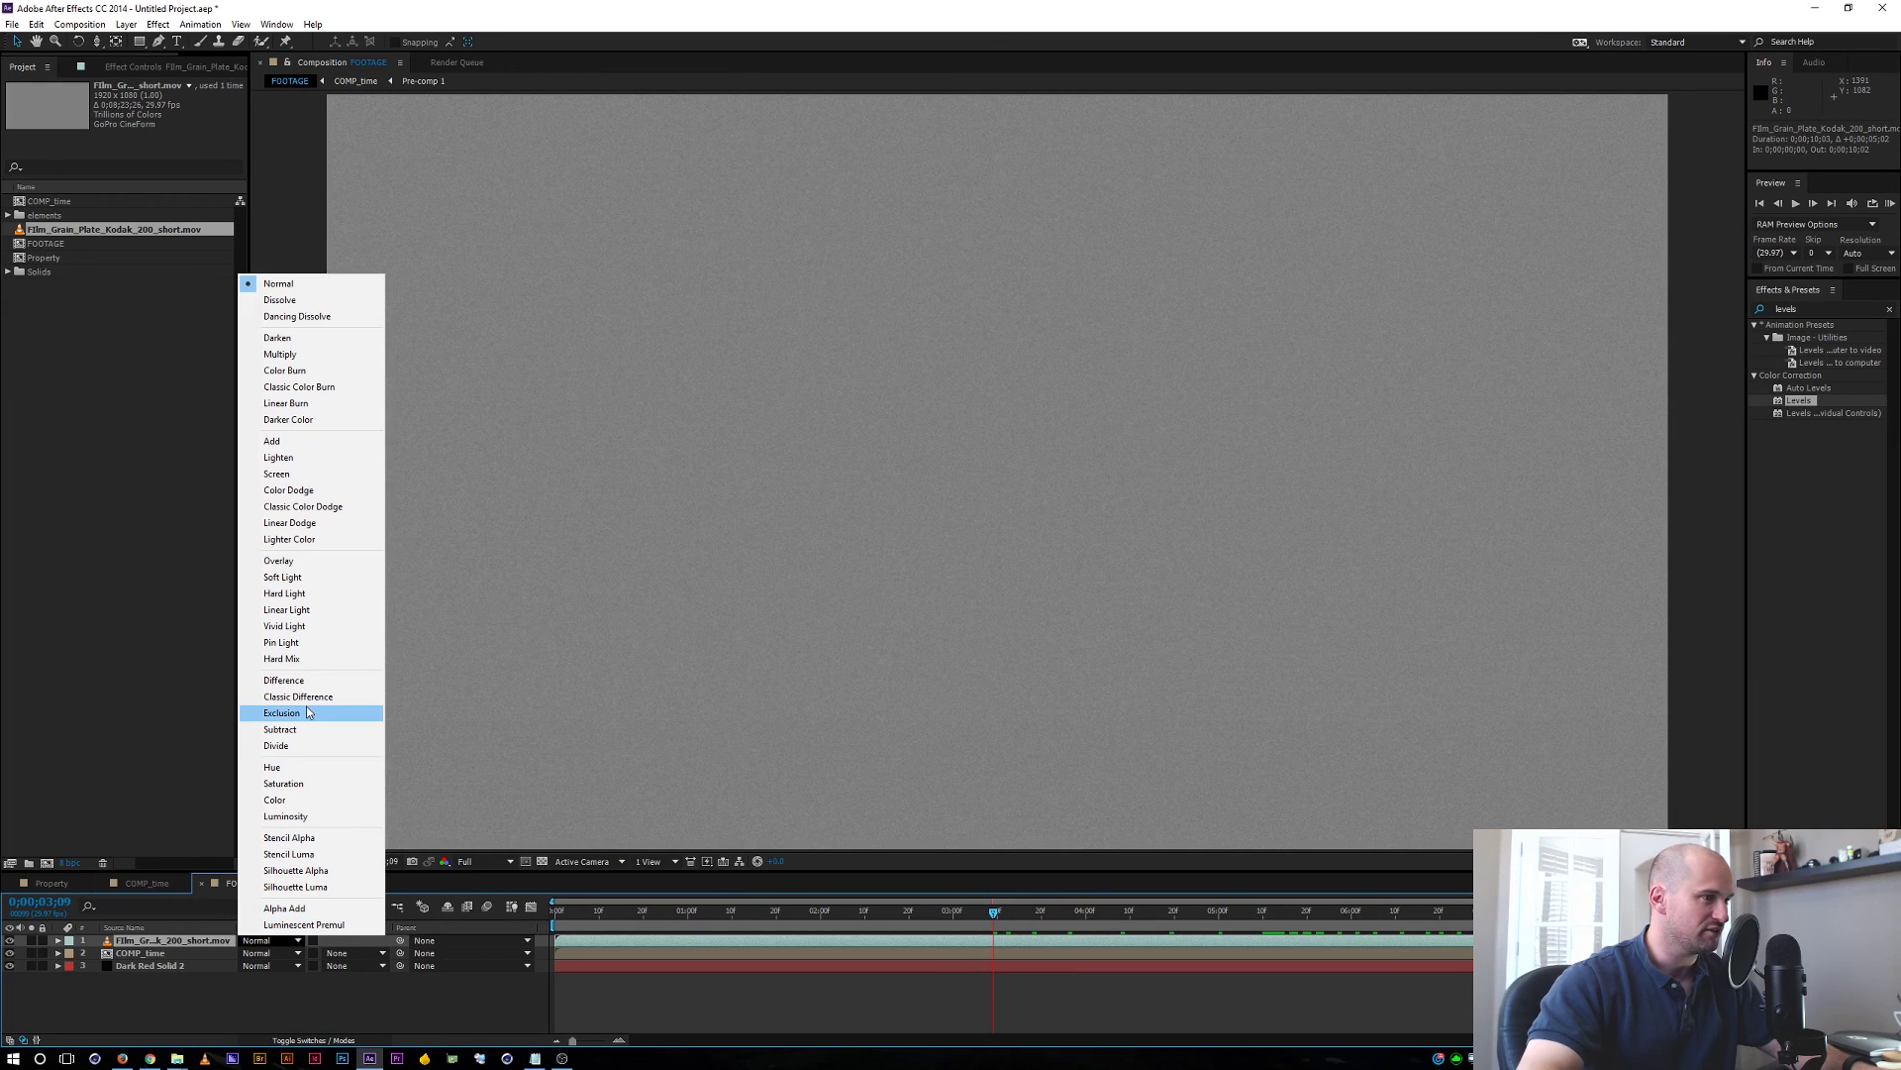
click(297, 561)
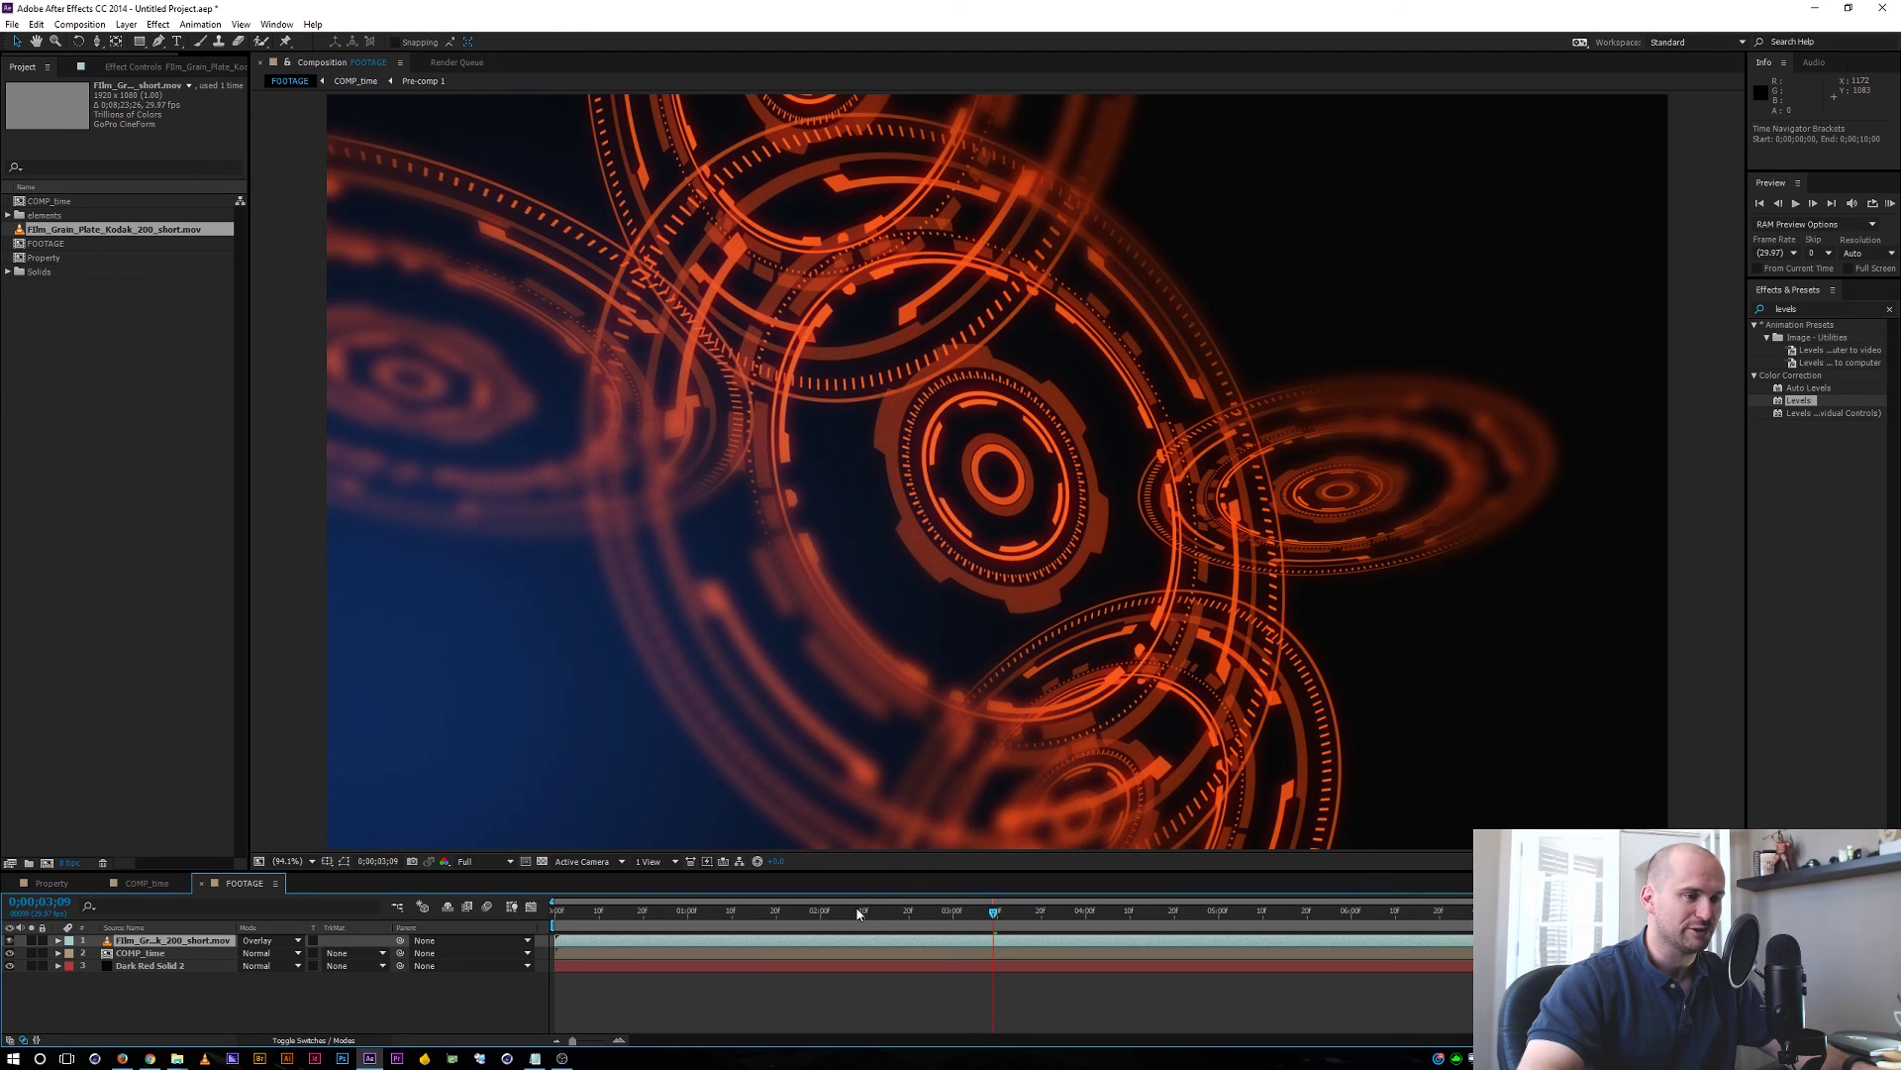
drag(859, 913, 971, 913)
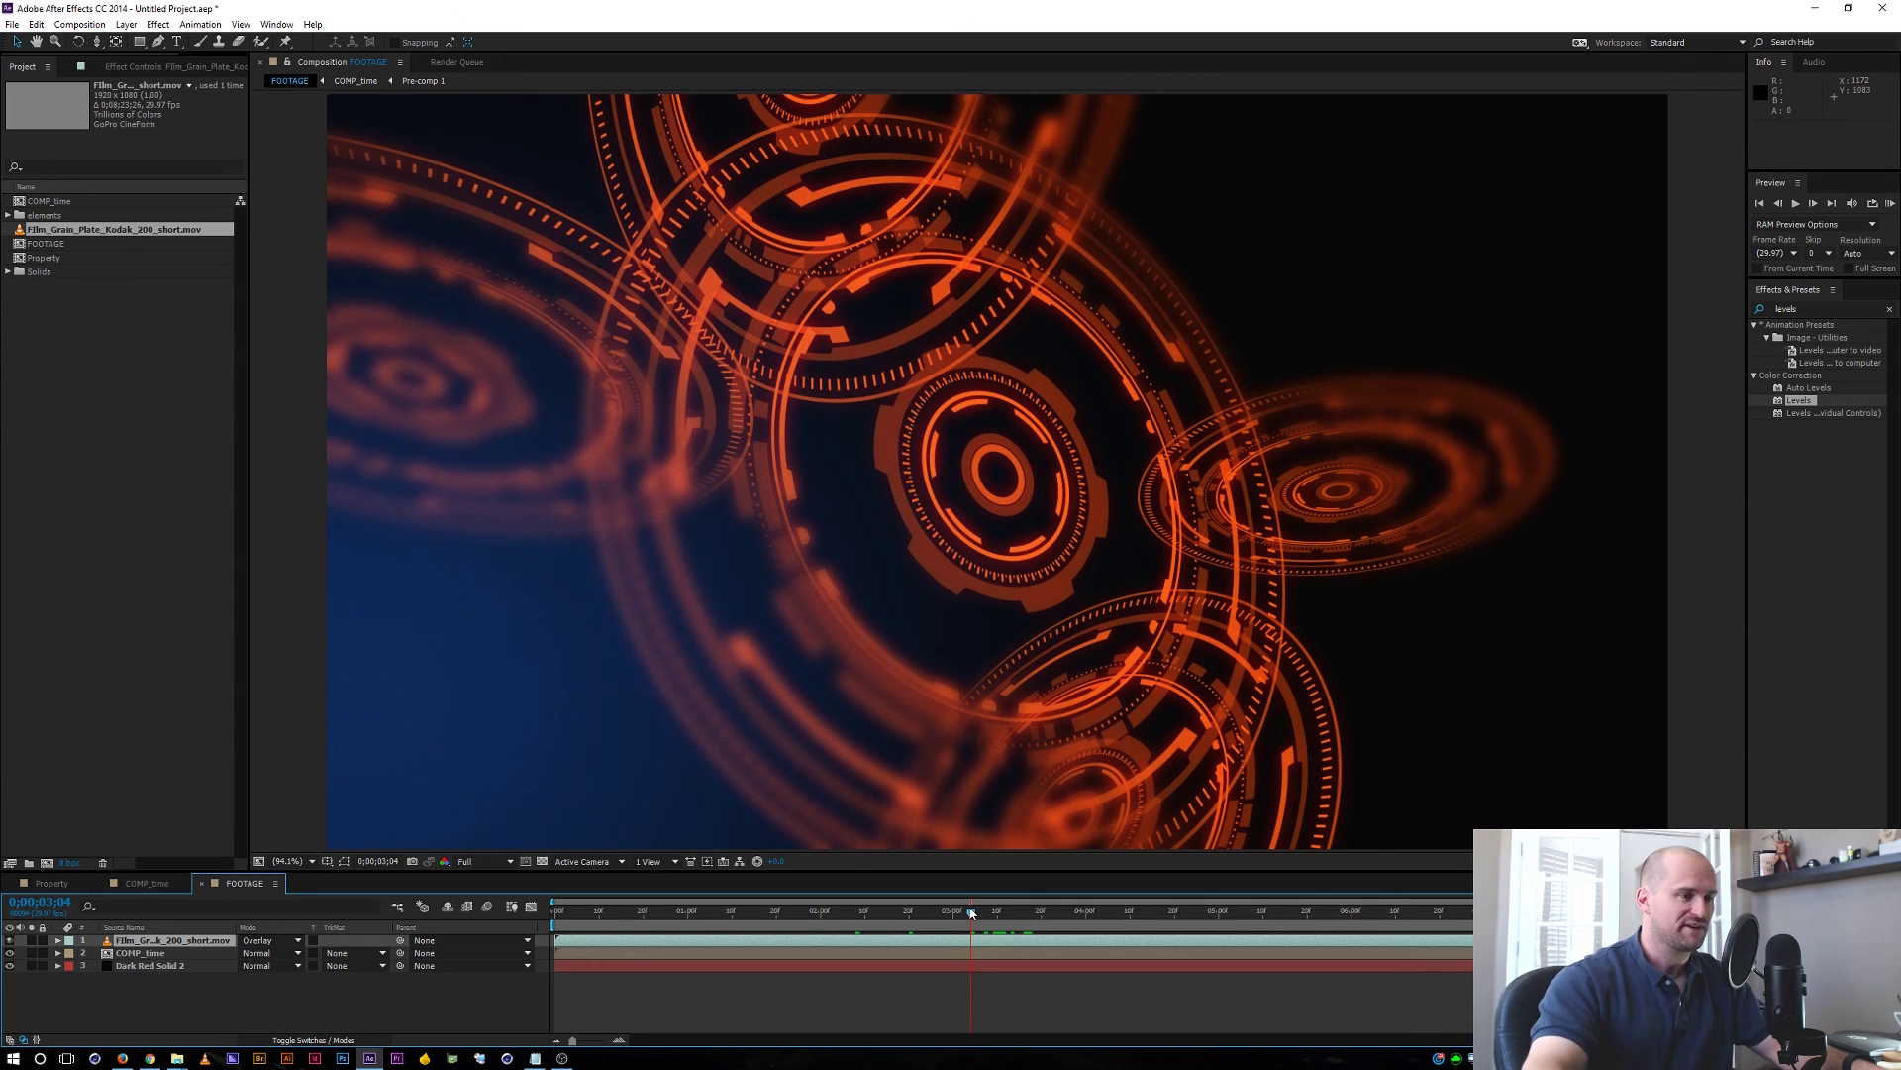
drag(971, 913, 1014, 913)
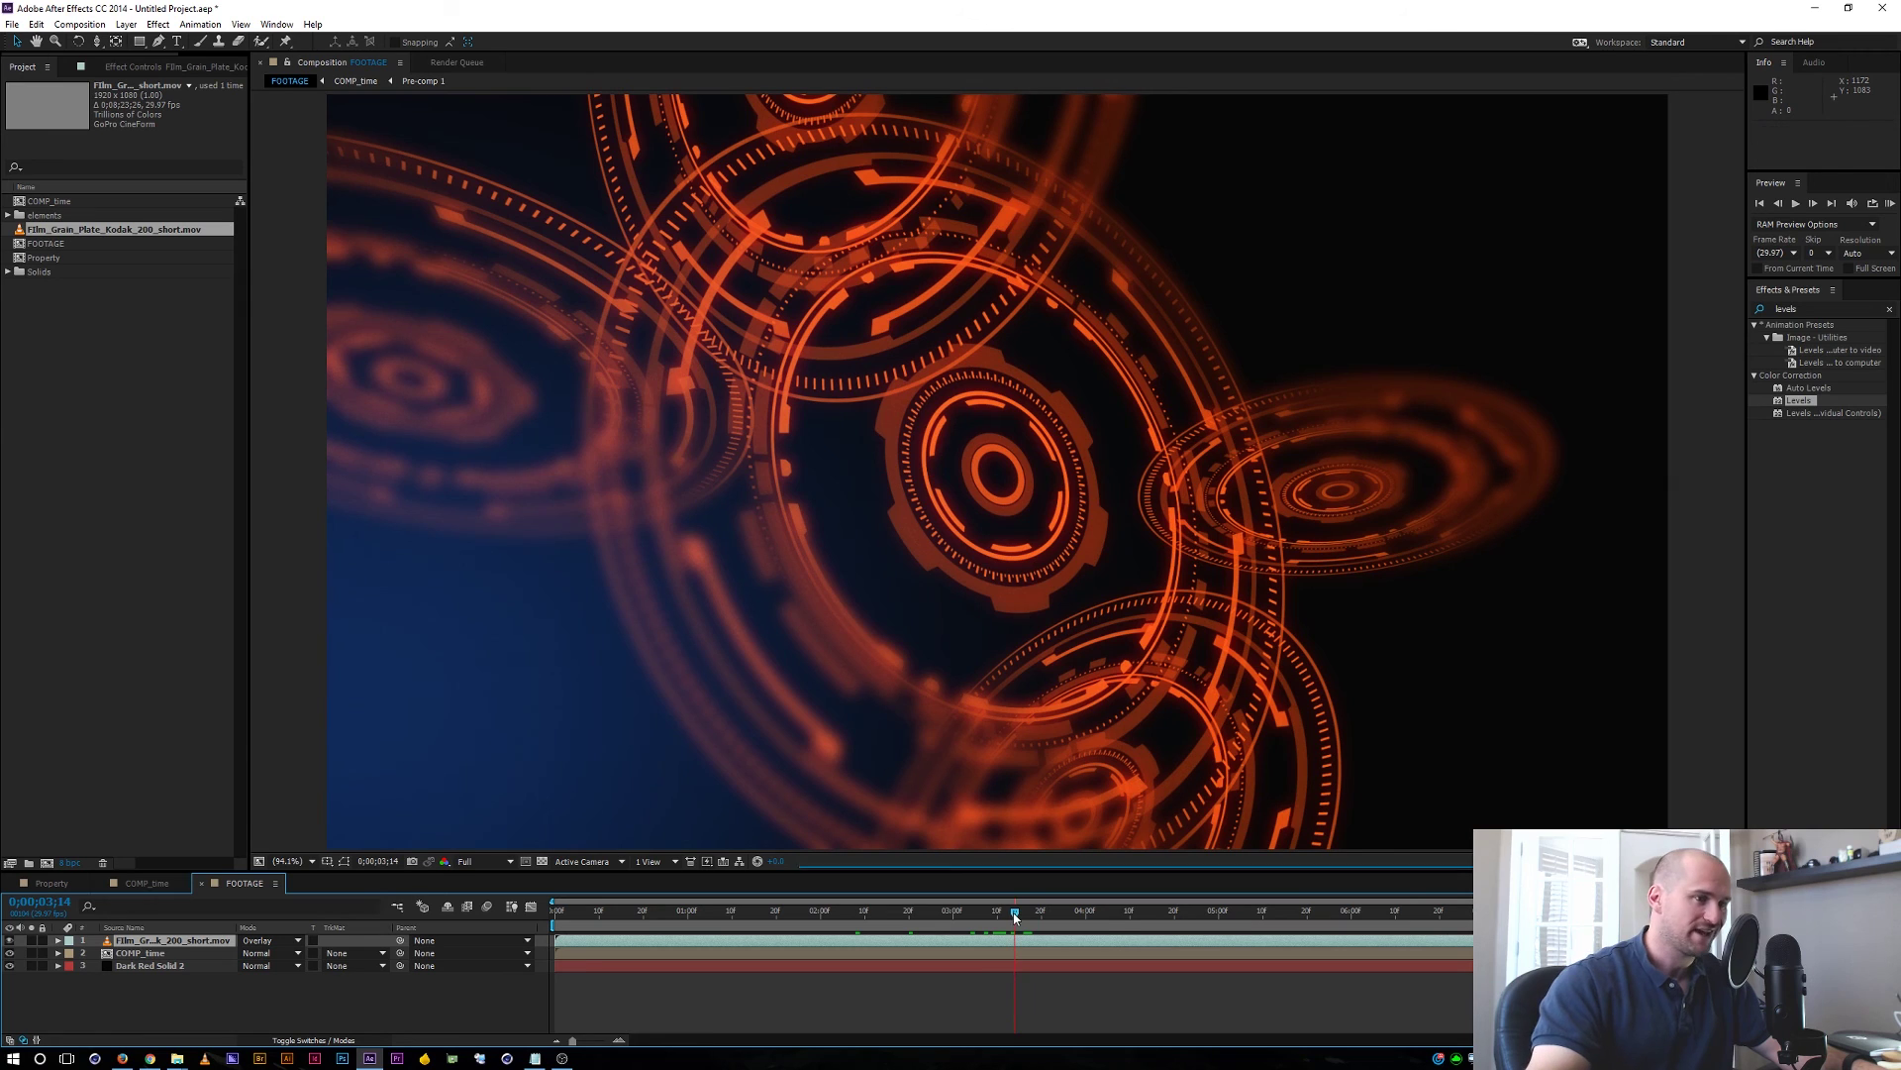